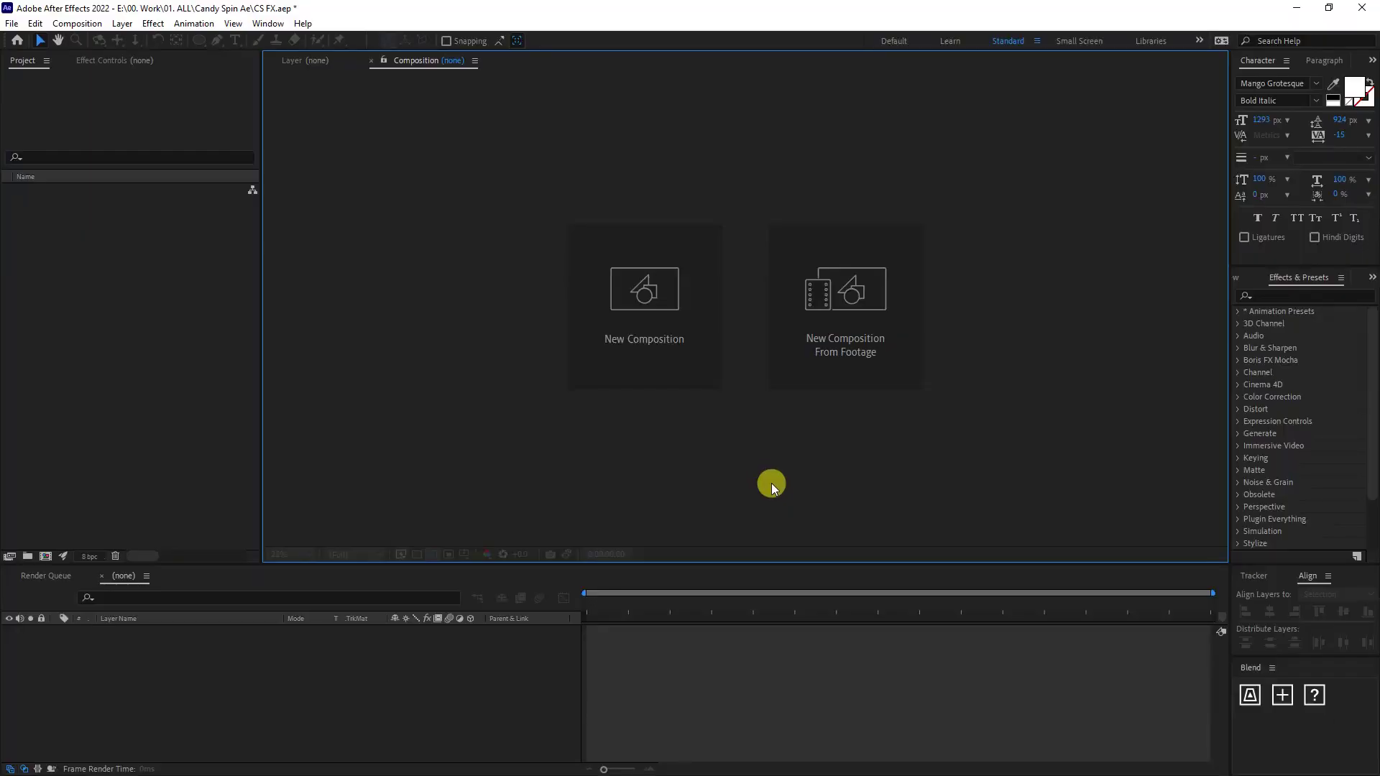
Create a 1920×406 composition named 'Lines' with a black background, 8 seconds at 30 fps.
{"action": "left_click", "coordinate": [650, 279]}
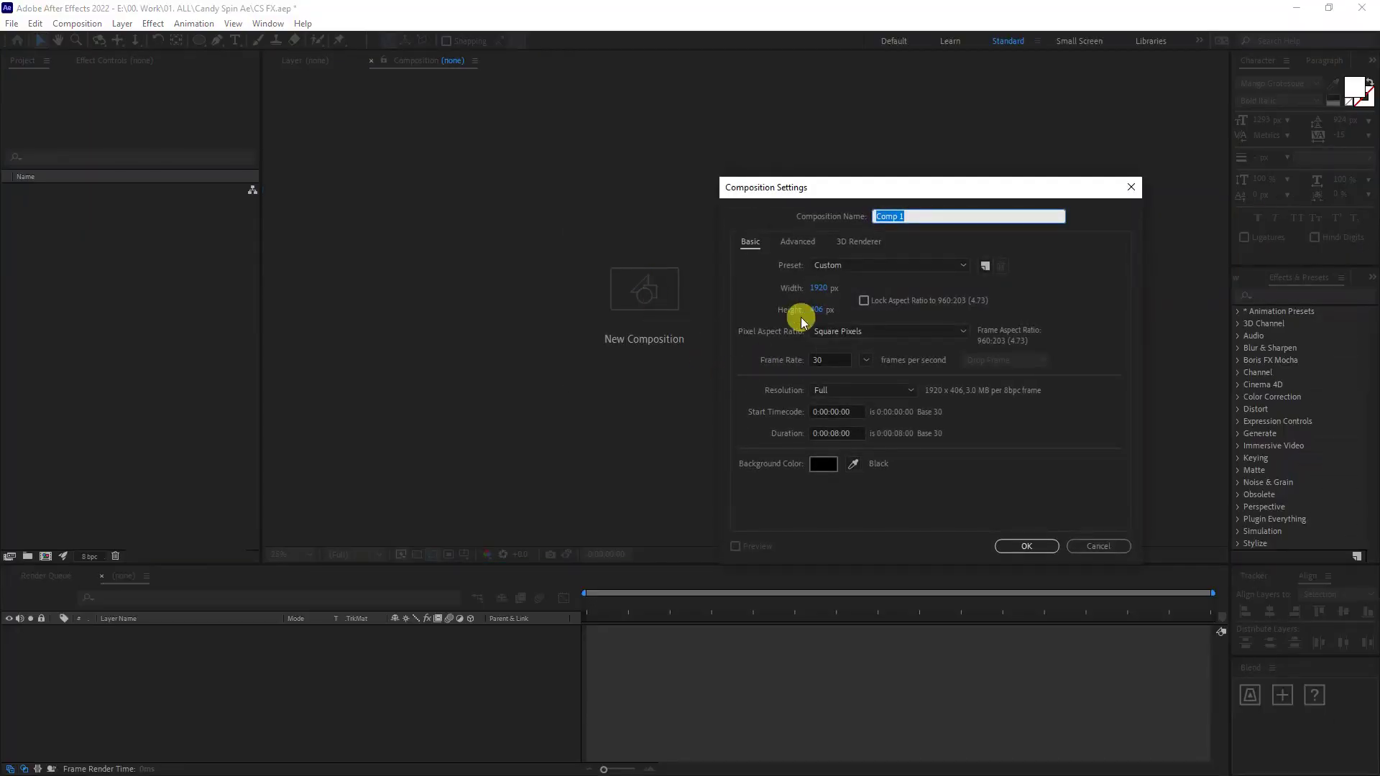
{"action": "type", "text": "Lines"}
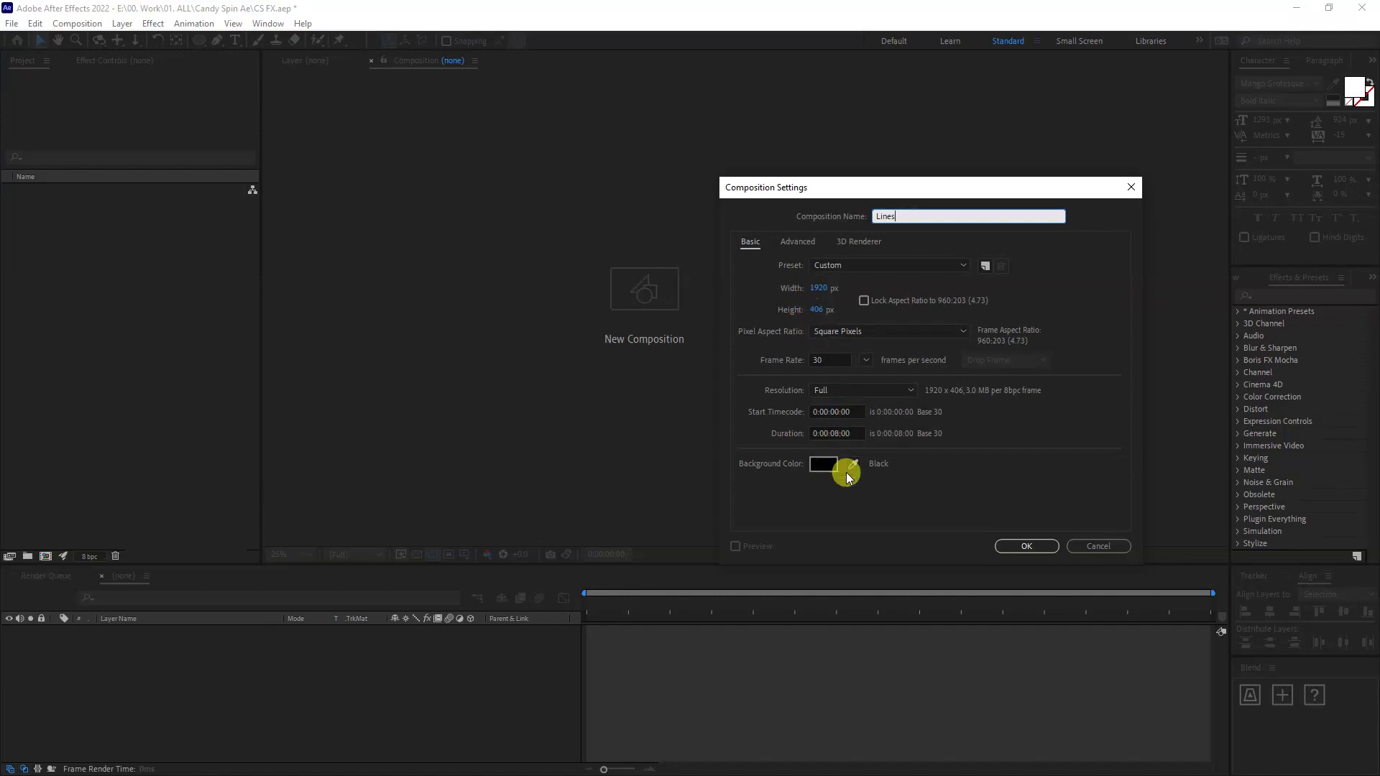
{"action": "left_click", "coordinate": [1026, 546]}
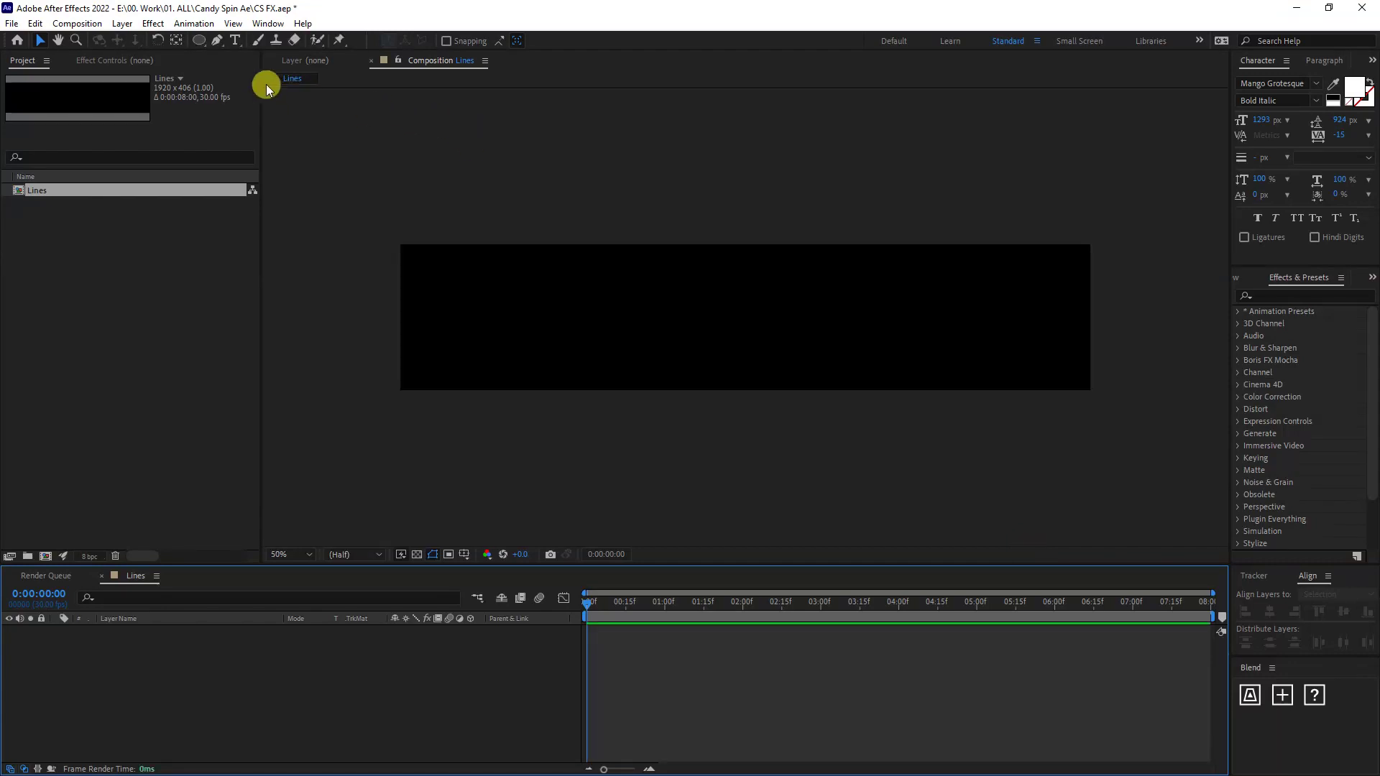
Choose the Pen tool and set the fill for new shapes to None.
{"action": "left_click", "coordinate": [218, 41]}
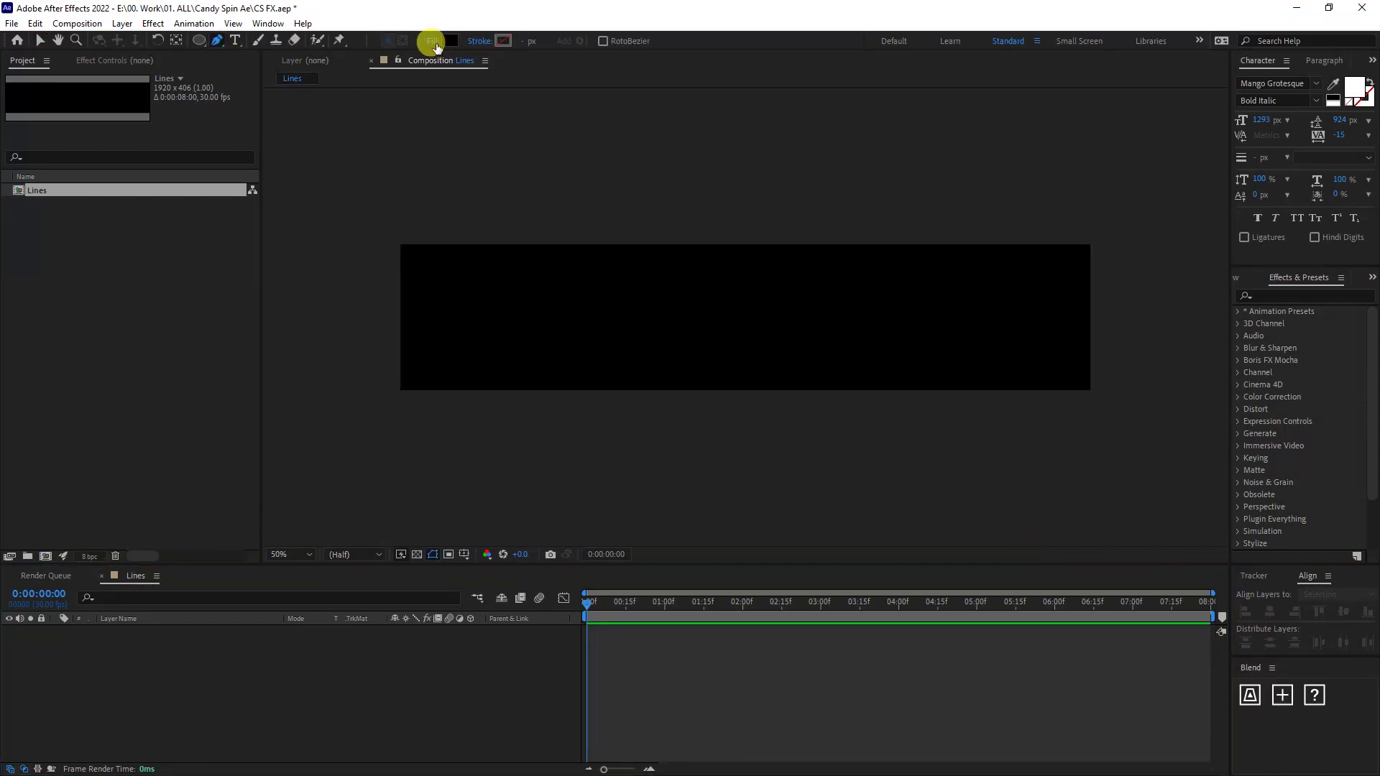
{"action": "left_click", "coordinate": [432, 43]}
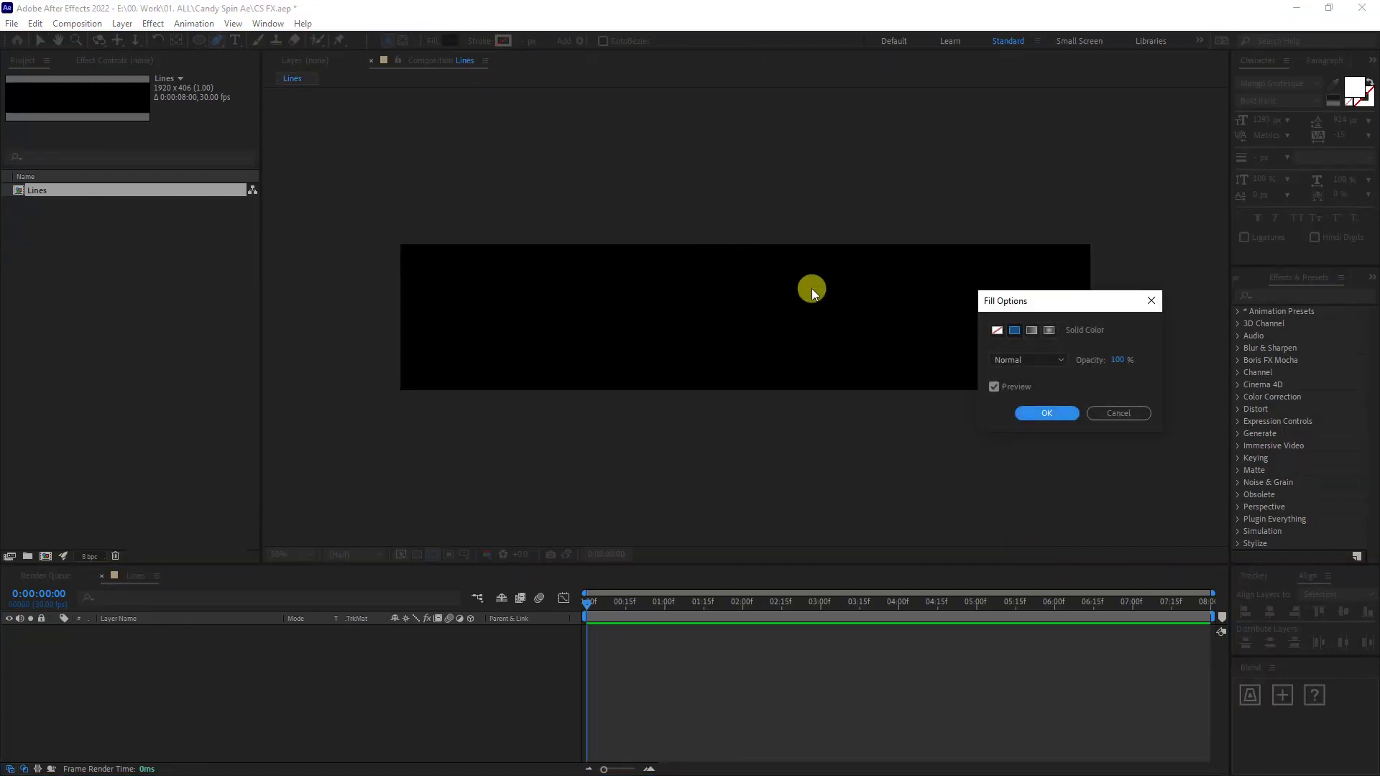
{"action": "left_click", "coordinate": [996, 329]}
{"action": "left_click", "coordinate": [1026, 420]}
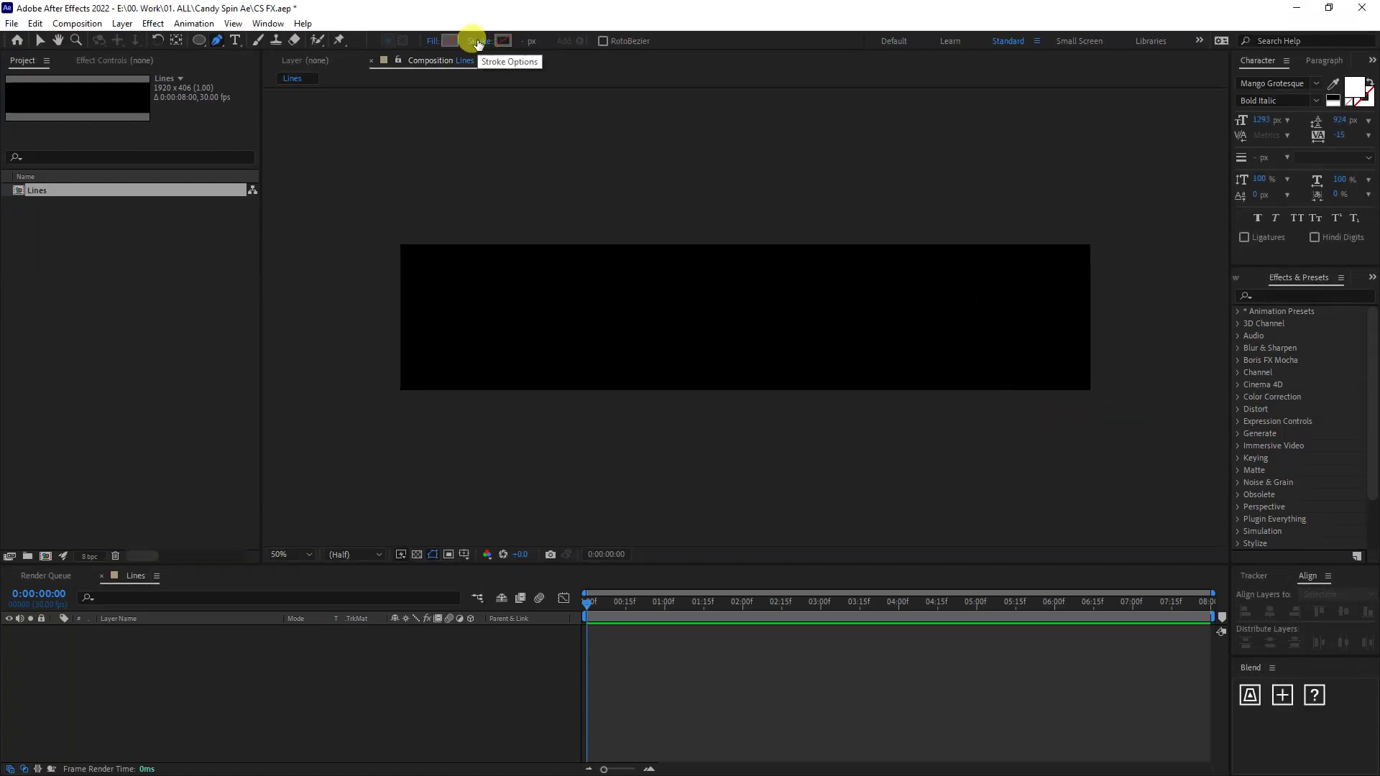
Set the stroke for new shapes to Solid Color.
{"action": "left_click", "coordinate": [478, 43]}
{"action": "left_click", "coordinate": [1015, 330]}
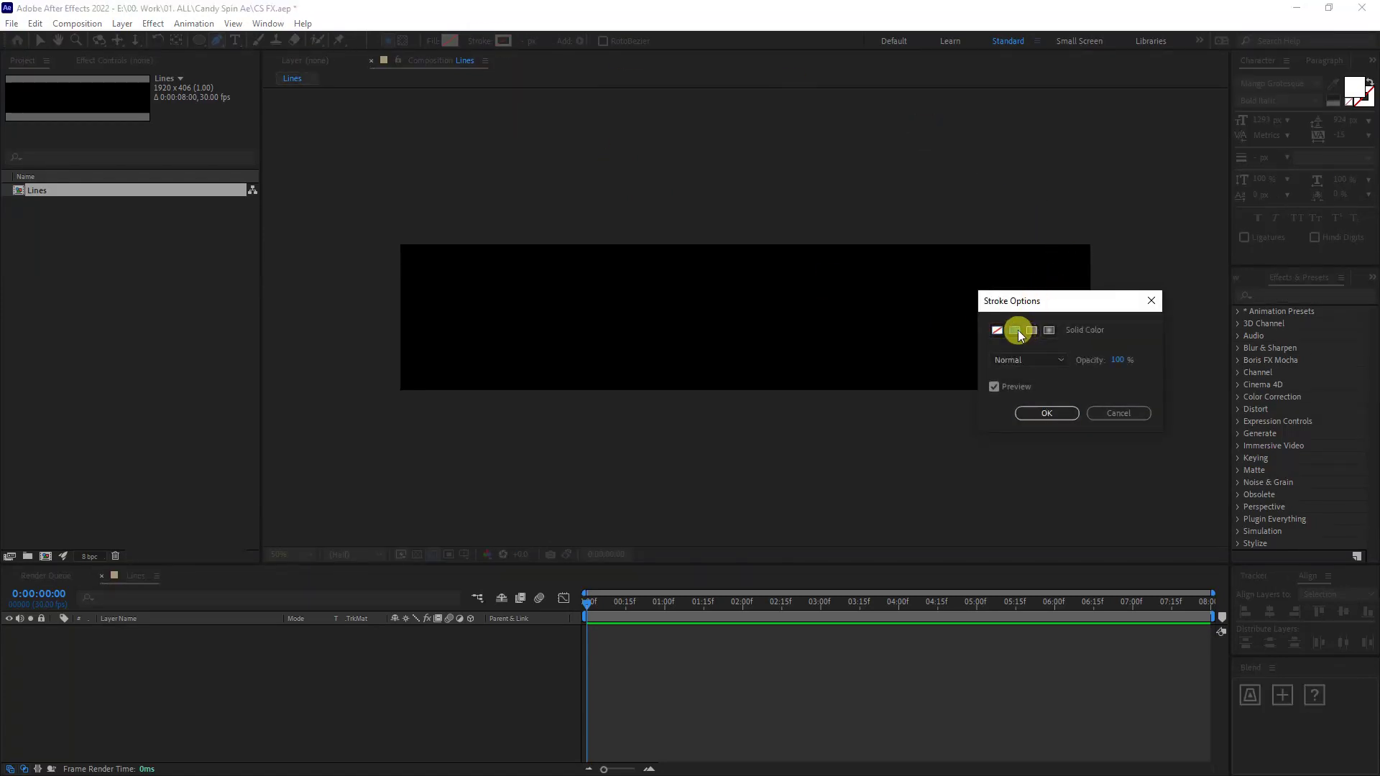
{"action": "left_click", "coordinate": [1049, 410]}
Draw a full-width horizontal magenta line near the bottom of the composition, then check the stroke width.
{"action": "left_click", "coordinate": [393, 378]}
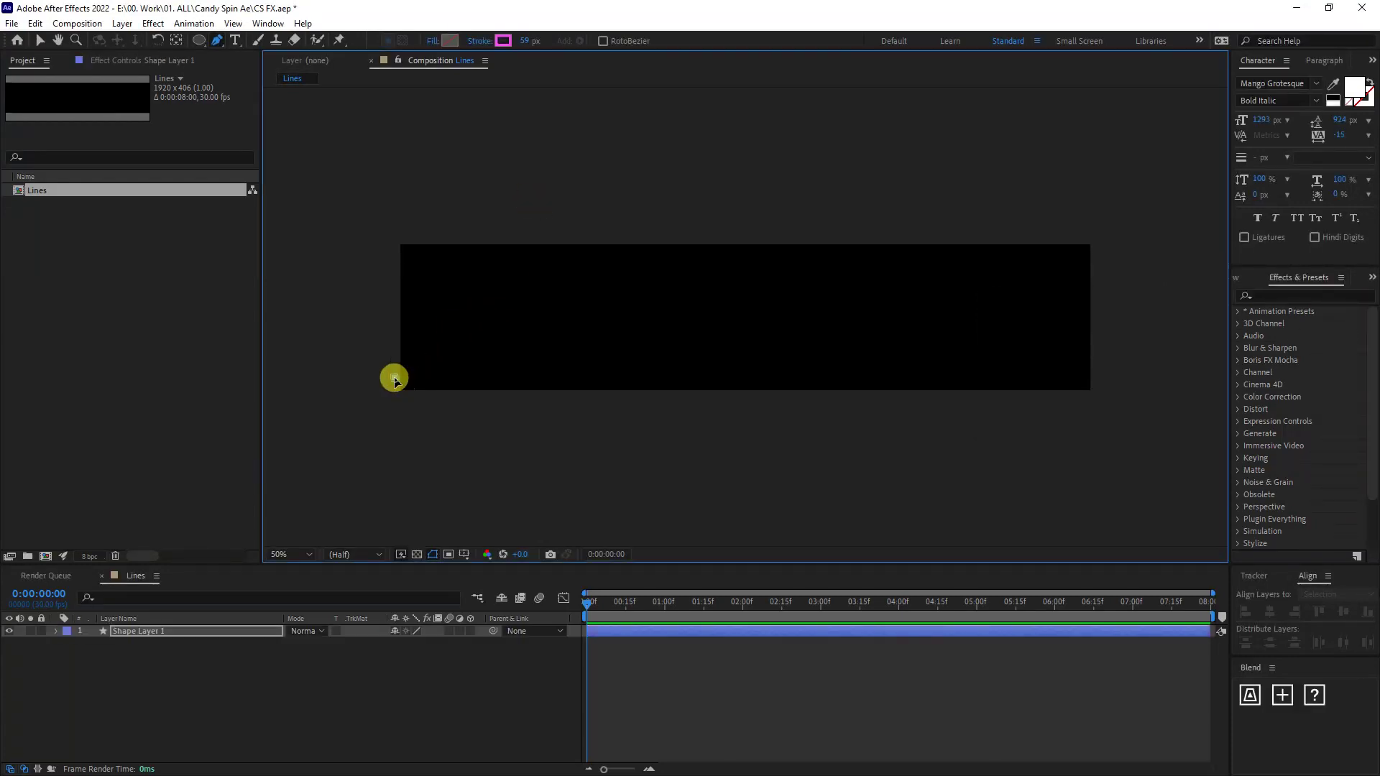
{"action": "left_click", "coordinate": [1104, 378]}
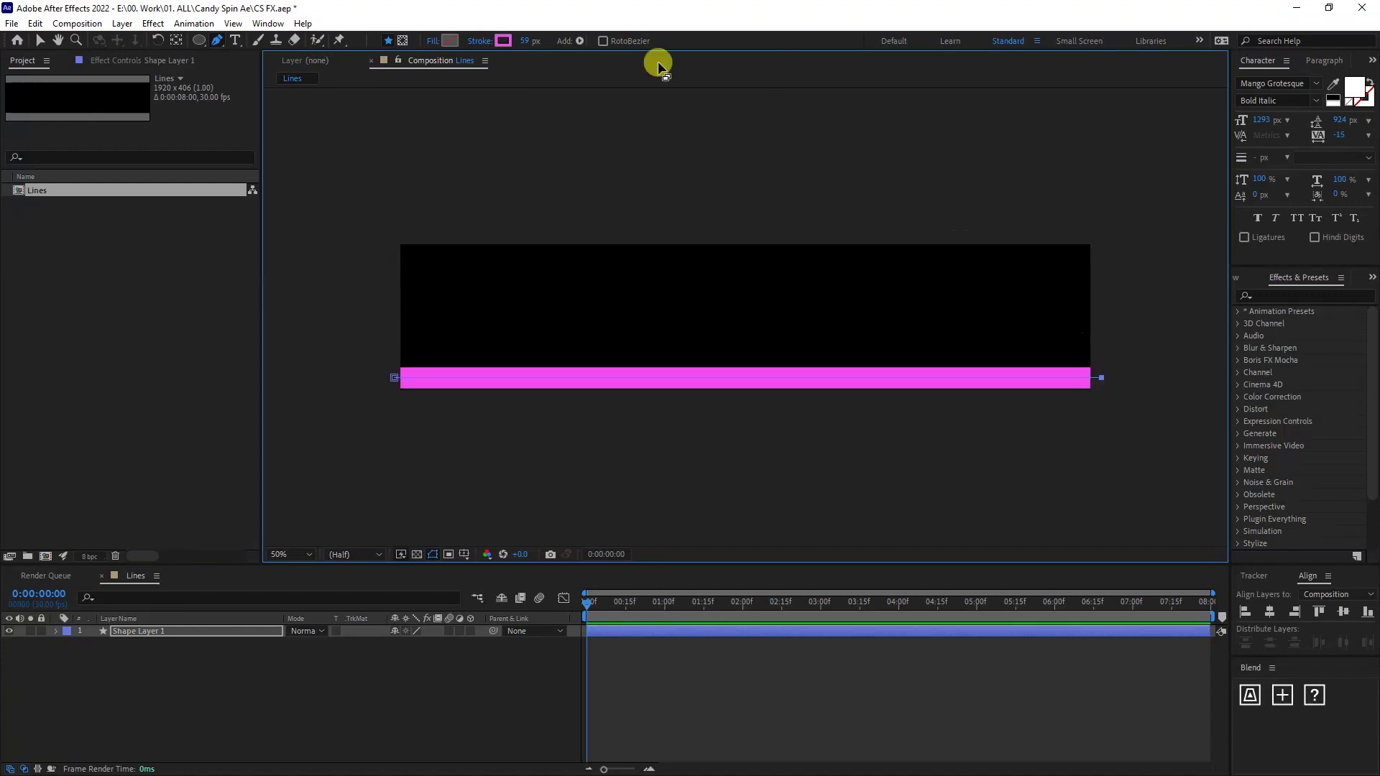
{"action": "left_click", "coordinate": [523, 43]}
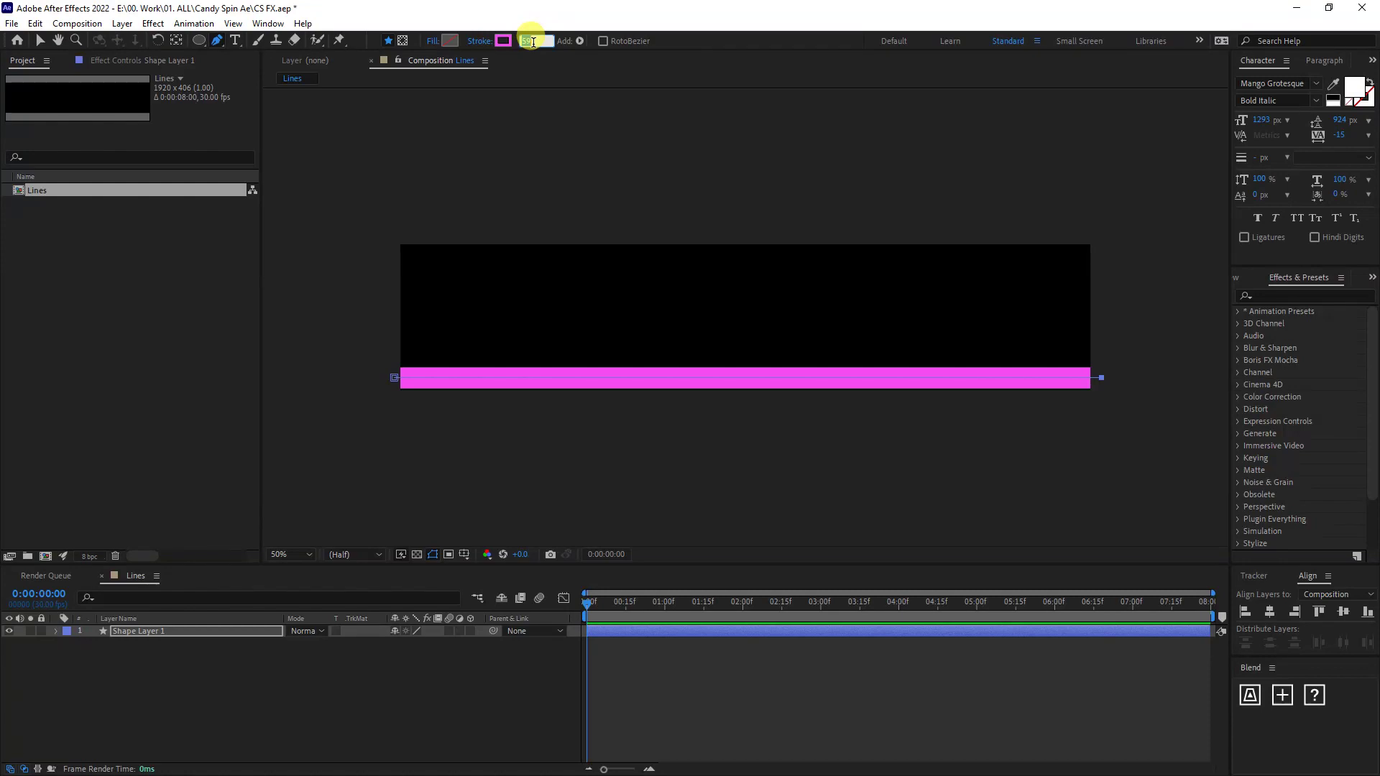
Switch to the Selection tool, inspect the line at 100–200% zoom, and select its layer.
{"action": "left_click", "coordinate": [40, 40]}
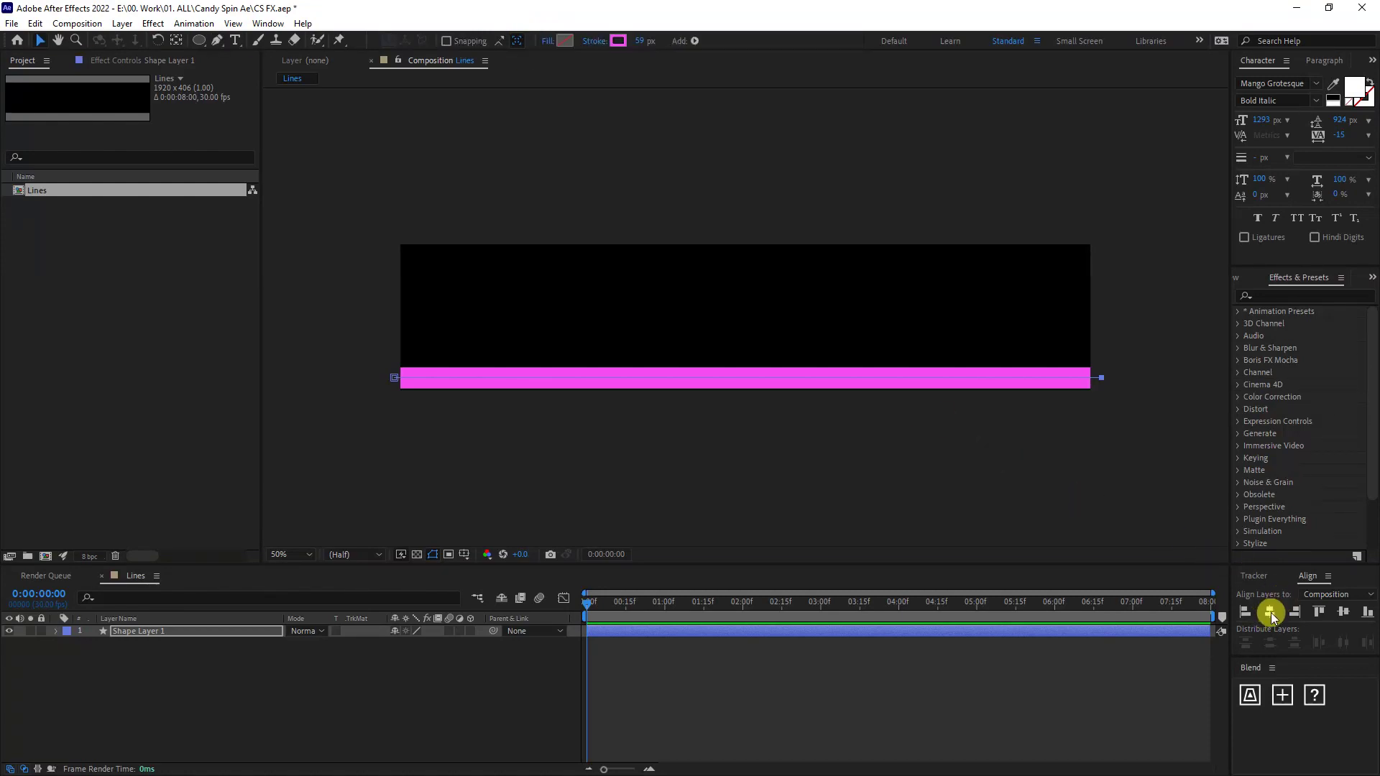
{"action": "key", "text": "slash"}
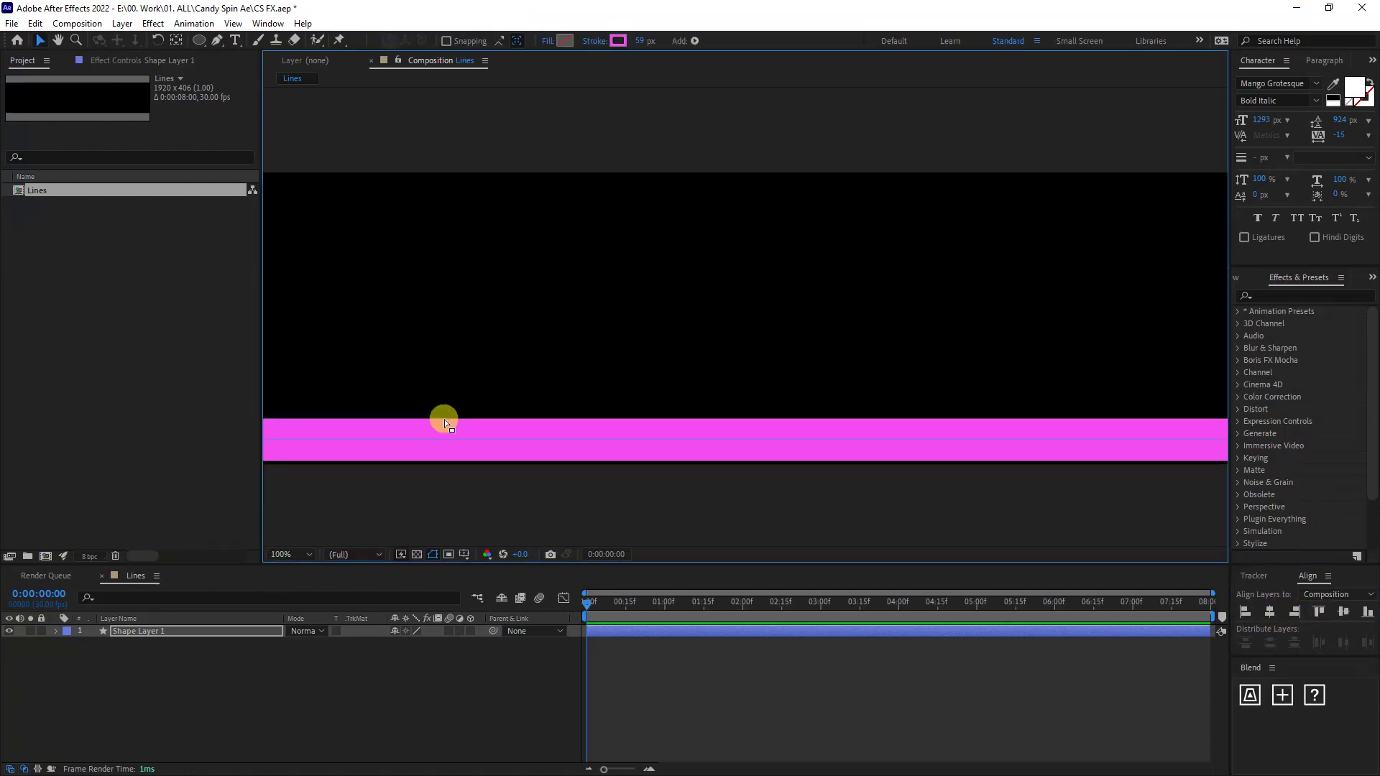
{"action": "key", "text": "period"}
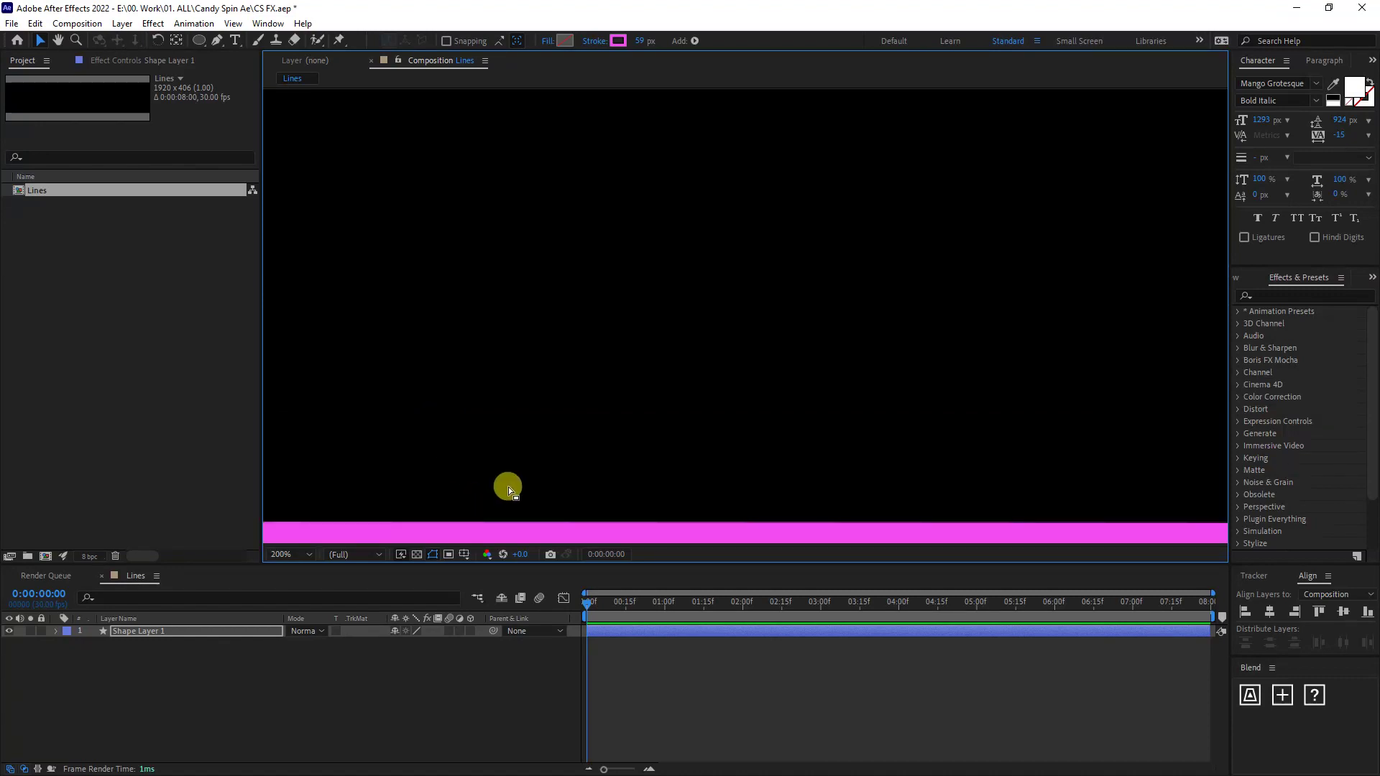
{"action": "left_click_drag", "start_coordinate": [507, 485], "coordinate": [515, 247]}
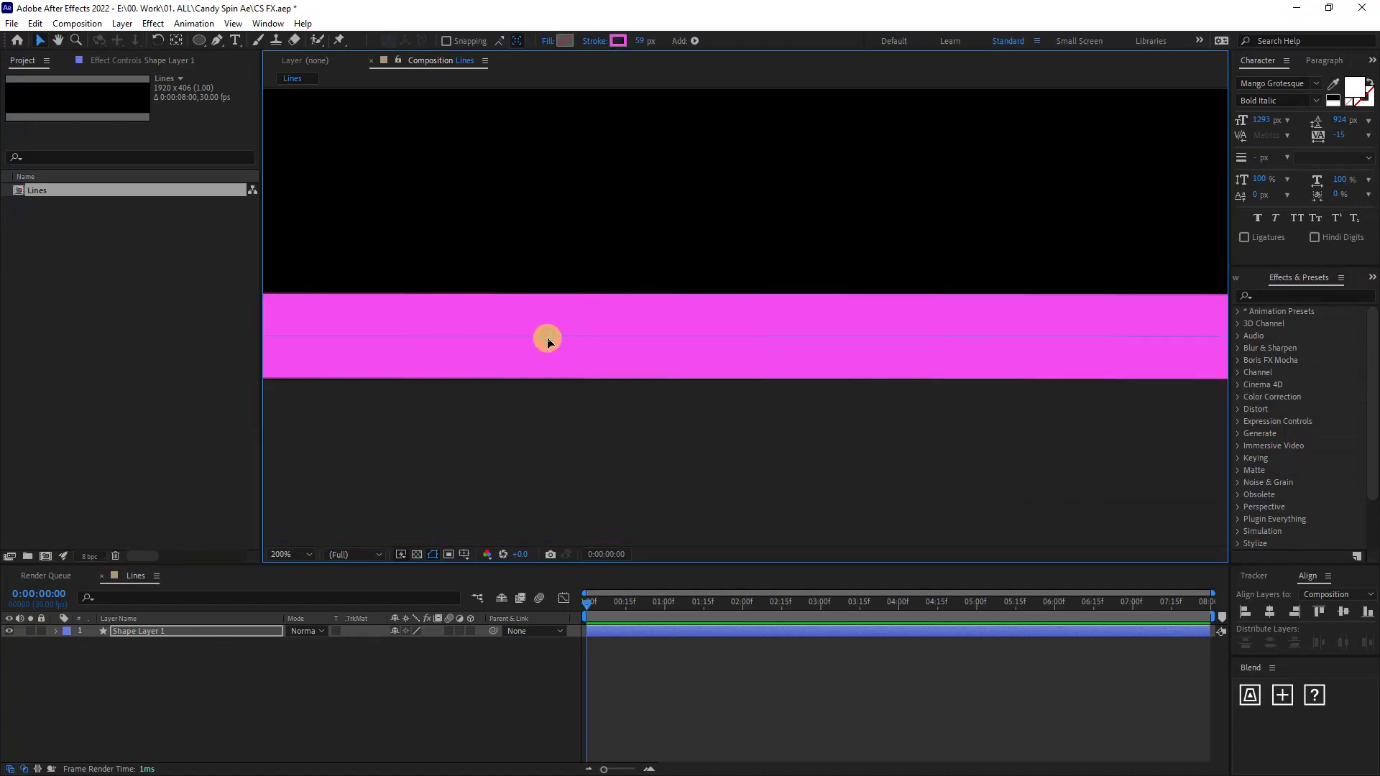
{"action": "key", "text": "comma"}
{"action": "key", "text": "comma"}
{"action": "left_click", "coordinate": [140, 631]}
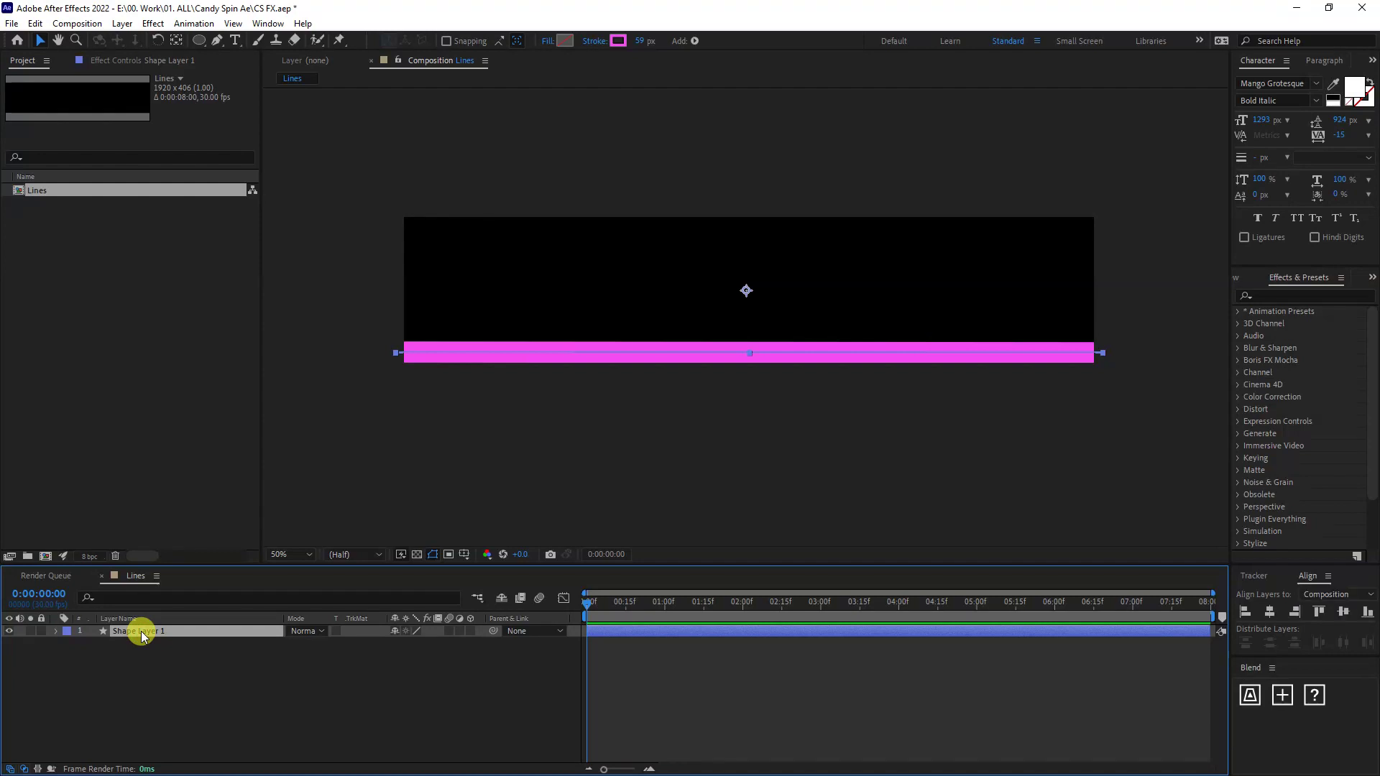
Duplicate the magenta line, move the copy up, and make its stroke white.
{"action": "key", "text": "ctrl+d"}
{"action": "left_click_drag", "start_coordinate": [548, 352], "coordinate": [549, 319]}
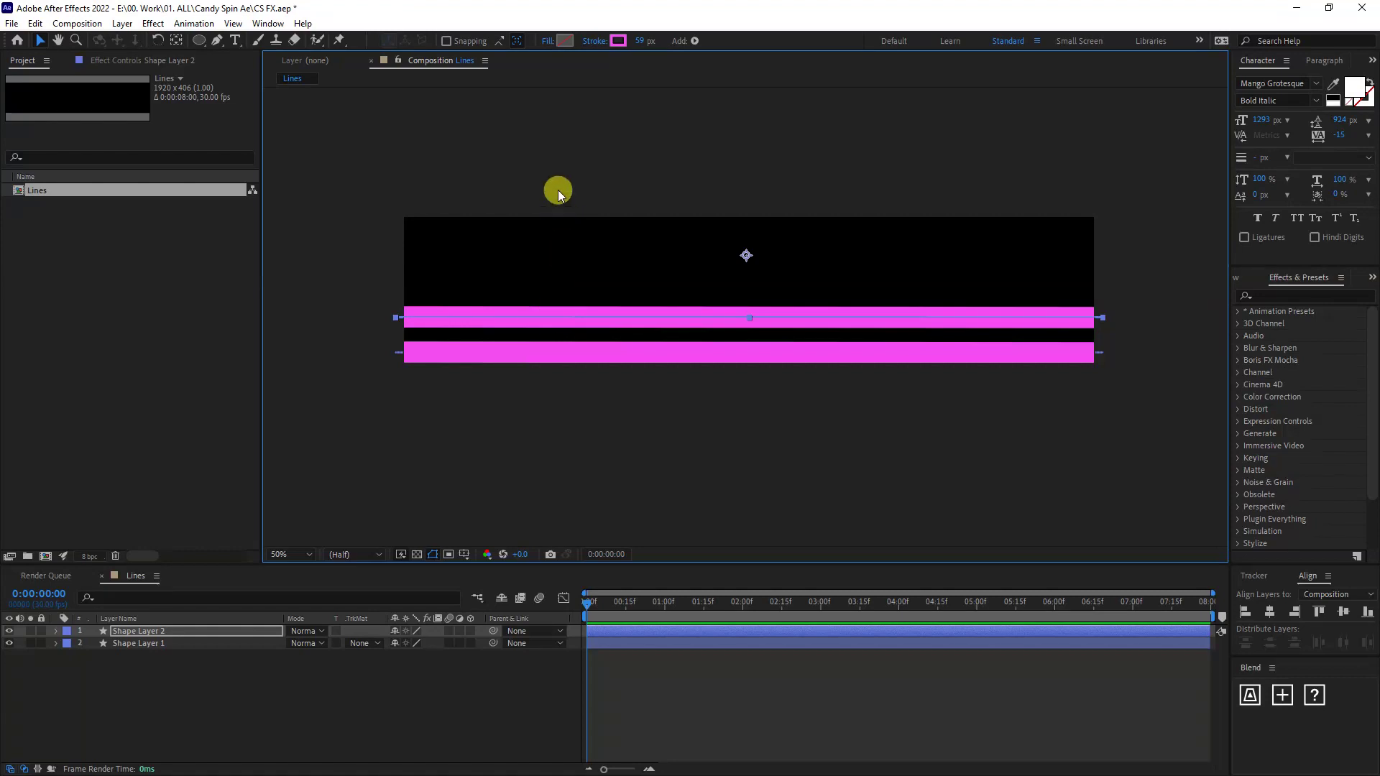
{"action": "left_click", "coordinate": [619, 41]}
{"action": "left_click_drag", "start_coordinate": [1133, 456], "coordinate": [963, 348]}
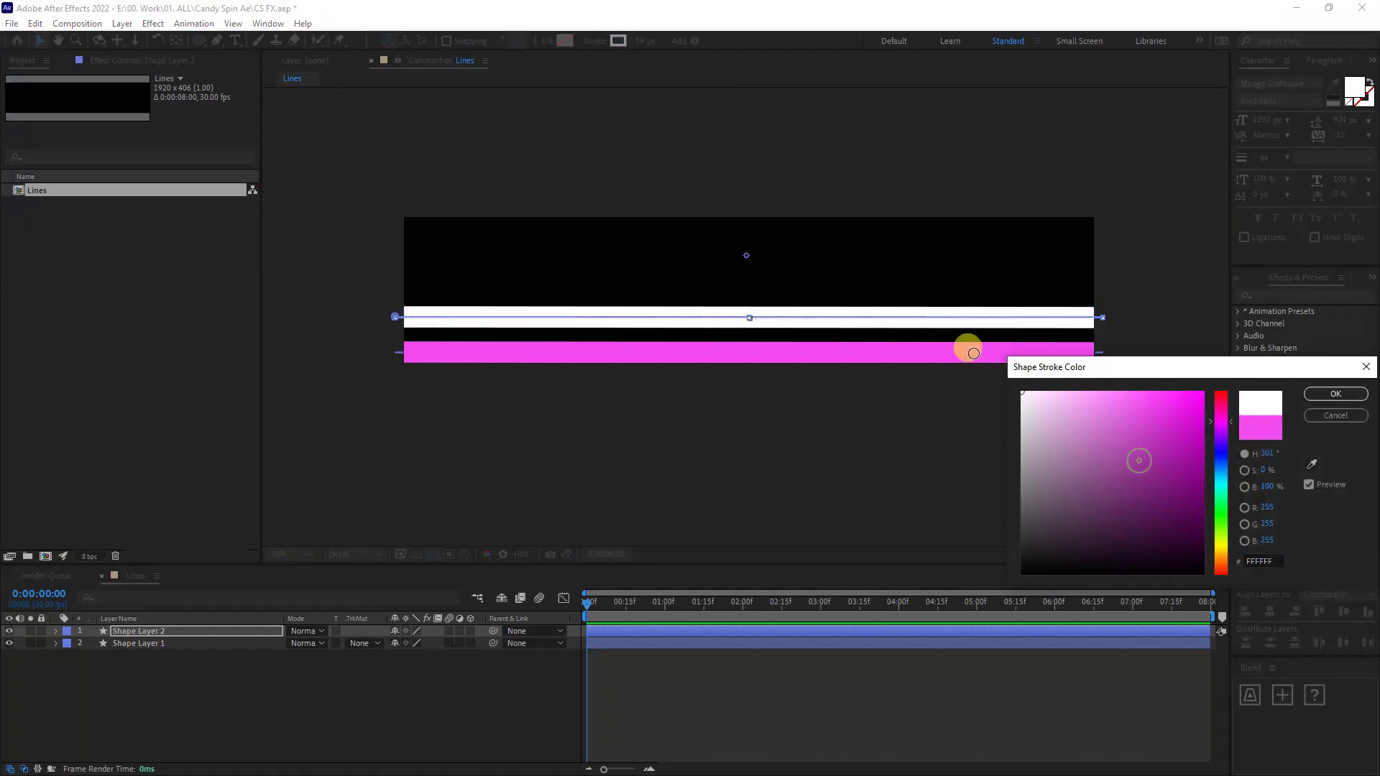
{"action": "left_click", "coordinate": [1336, 394]}
Duplicate the white line, move it higher, and recolour its stroke bright cyan.
{"action": "key", "text": "ctrl+d"}
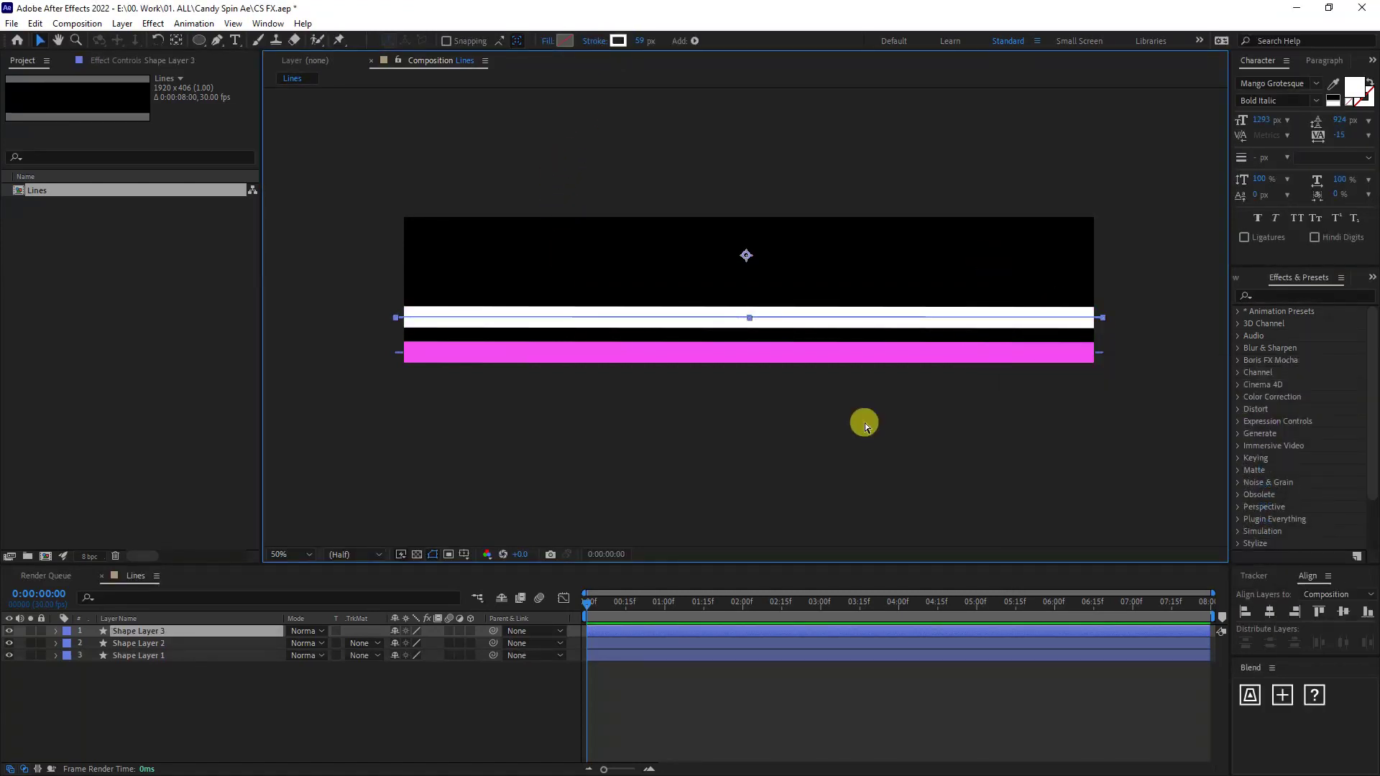
{"action": "left_click_drag", "start_coordinate": [644, 321], "coordinate": [645, 285]}
{"action": "left_click", "coordinate": [619, 40]}
{"action": "left_click", "coordinate": [1167, 404]}
{"action": "left_click", "coordinate": [1336, 394]}
{"action": "left_click", "coordinate": [675, 312]}
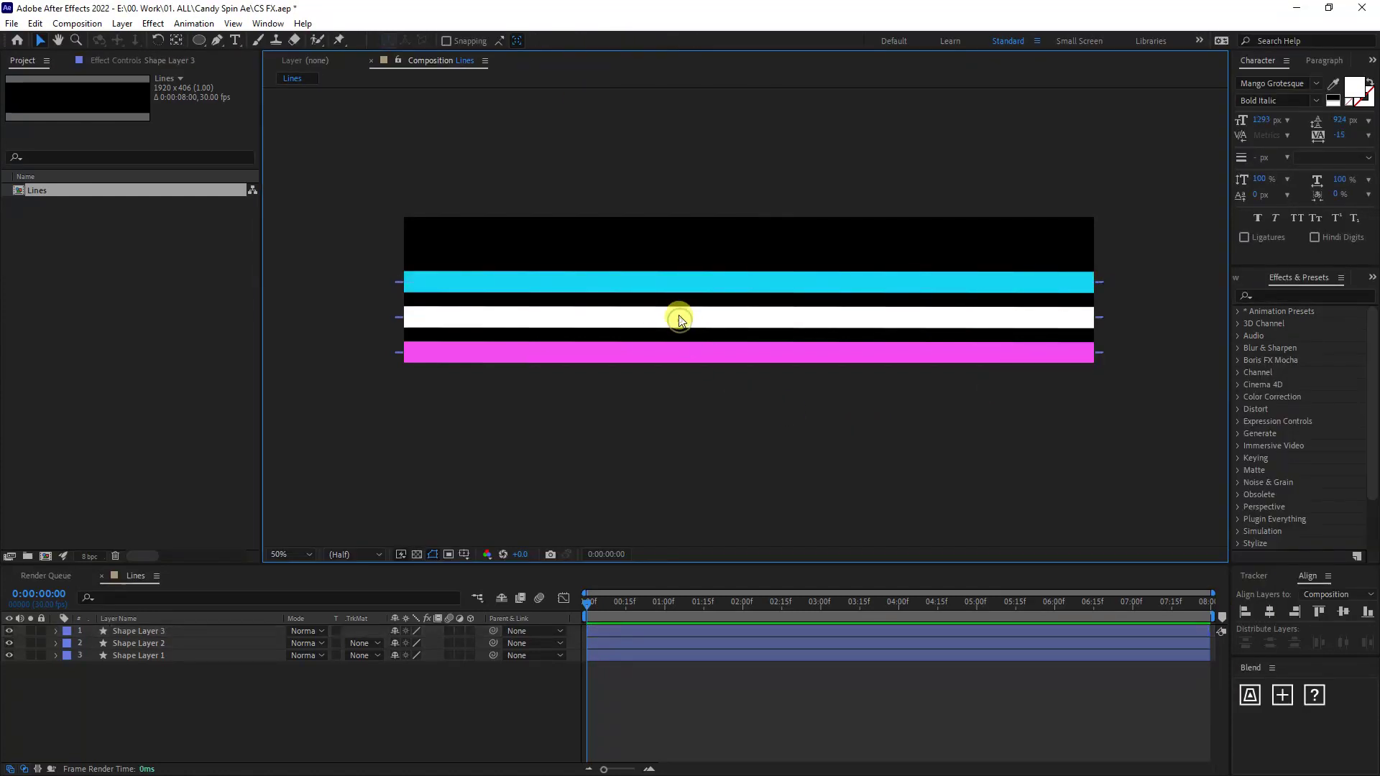
Add another white copy above the cyan stripe and select all four stripe layers.
{"action": "key", "text": "ctrl+d"}
{"action": "left_click_drag", "start_coordinate": [478, 316], "coordinate": [478, 245]}
{"action": "left_click_drag", "start_coordinate": [645, 450], "coordinate": [519, 170]}
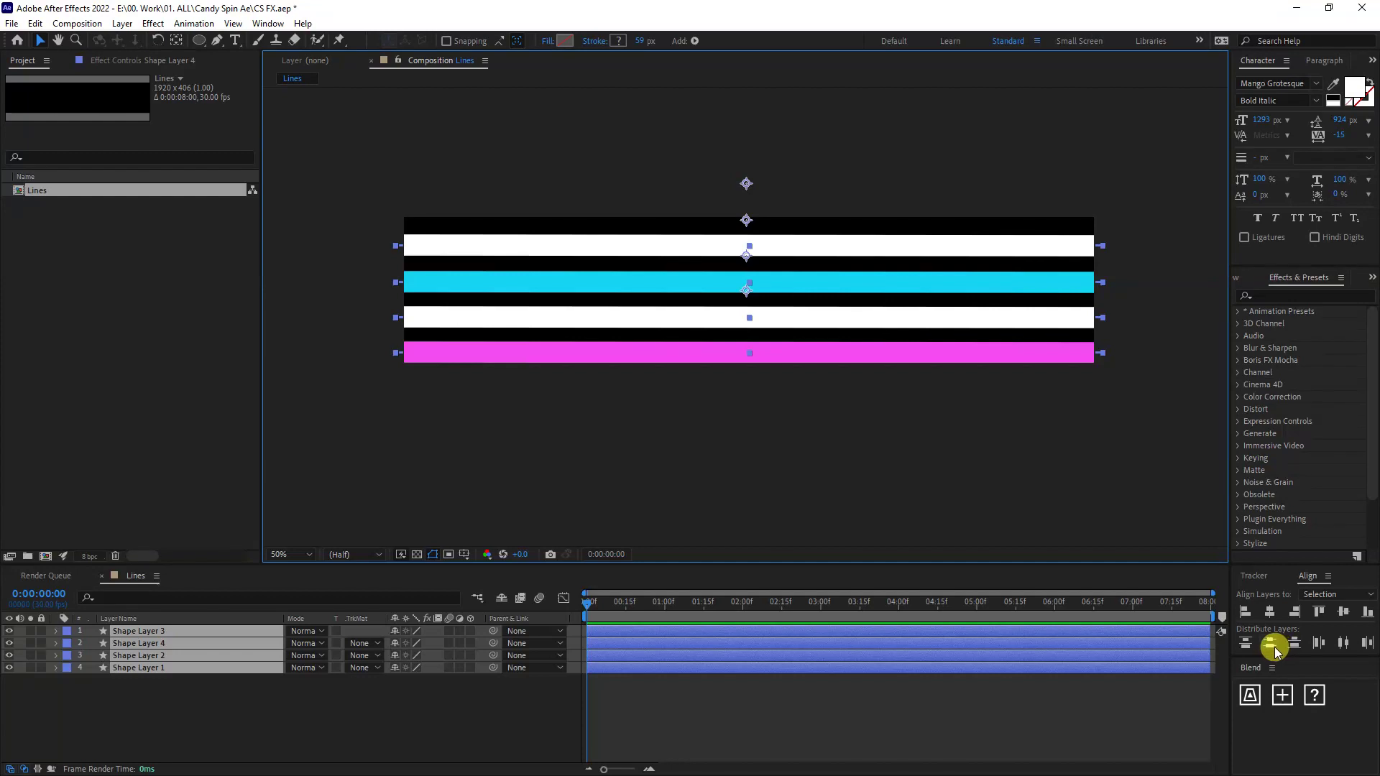
Distribute the four stripe layers vertically and inspect the spacing up close.
{"action": "left_click", "coordinate": [1271, 644]}
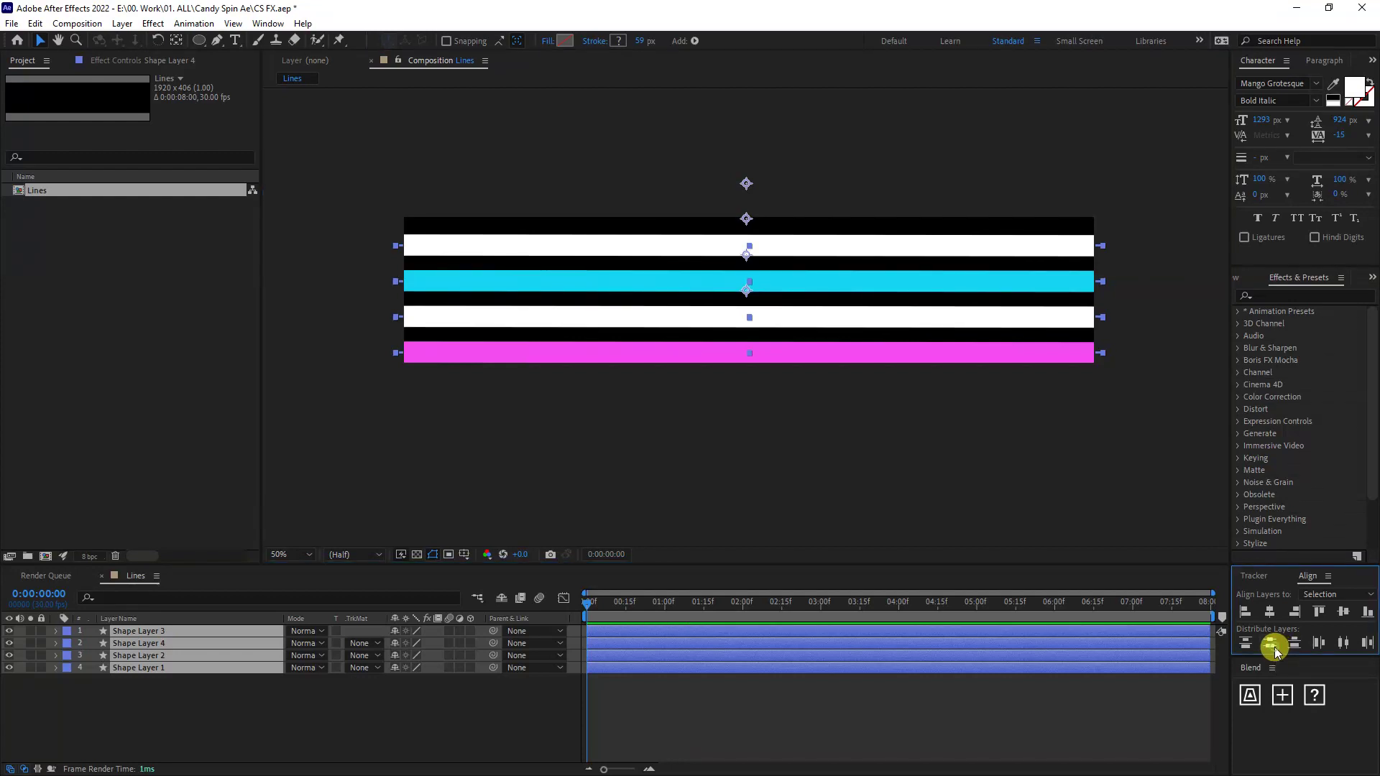
{"action": "left_click", "coordinate": [999, 417]}
{"action": "key", "text": "slash"}
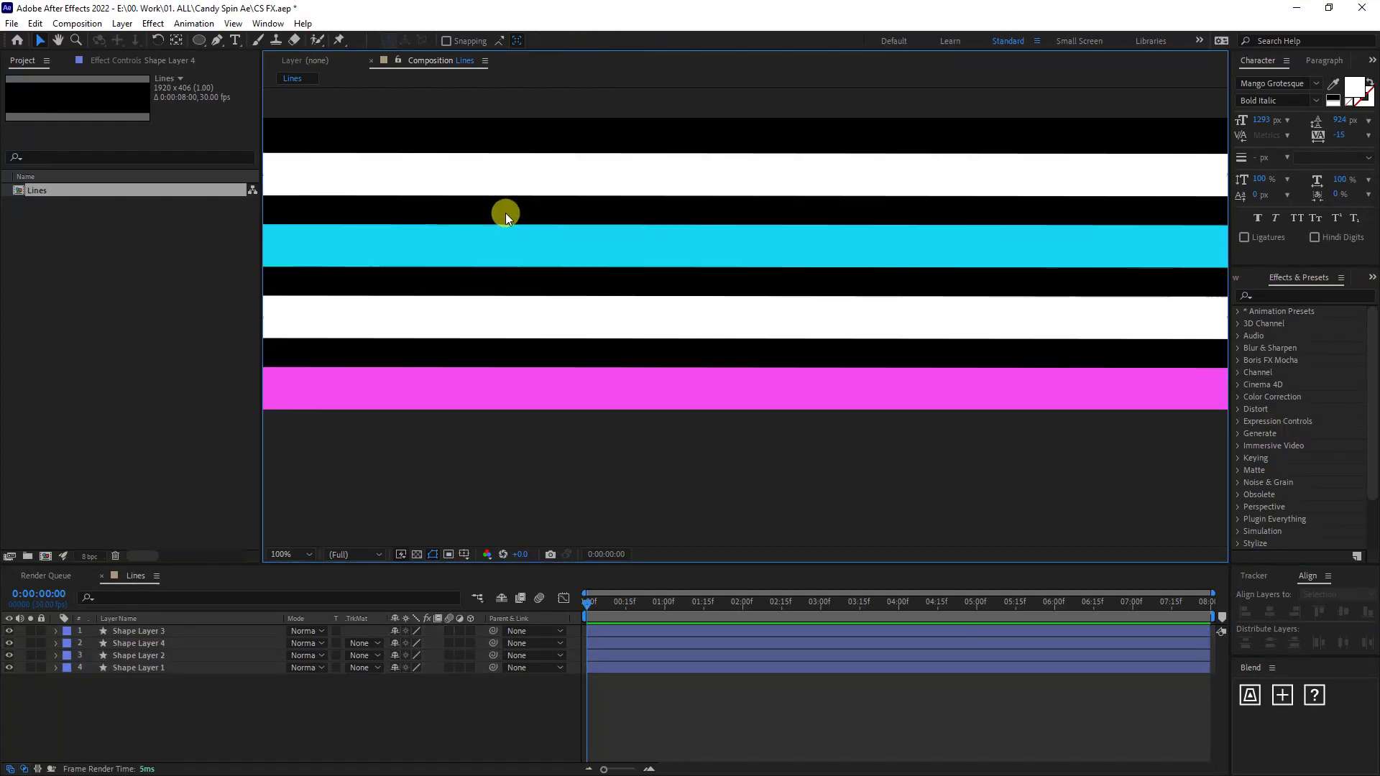
{"action": "key", "text": "h"}
{"action": "left_click_drag", "start_coordinate": [683, 250], "coordinate": [677, 343]}
{"action": "key", "text": "v"}
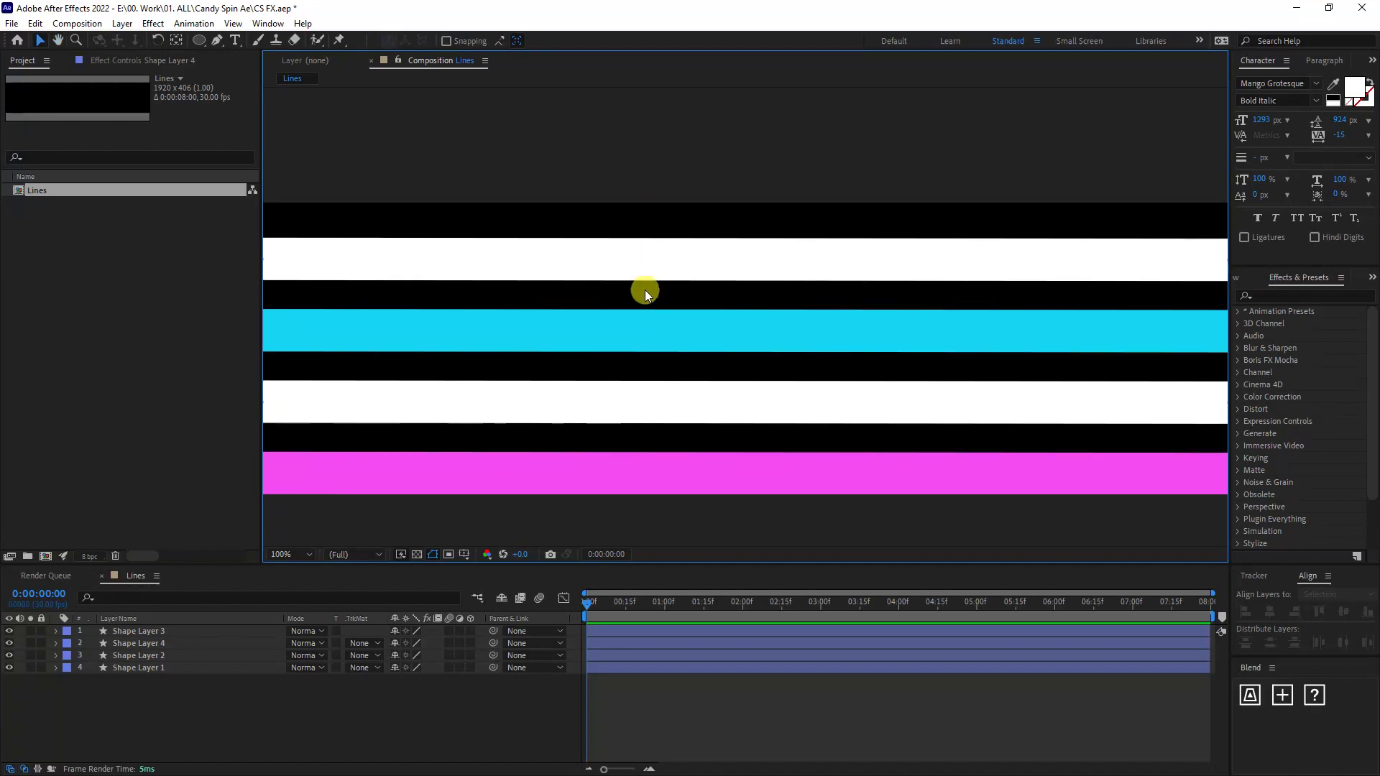
{"action": "key", "text": "period"}
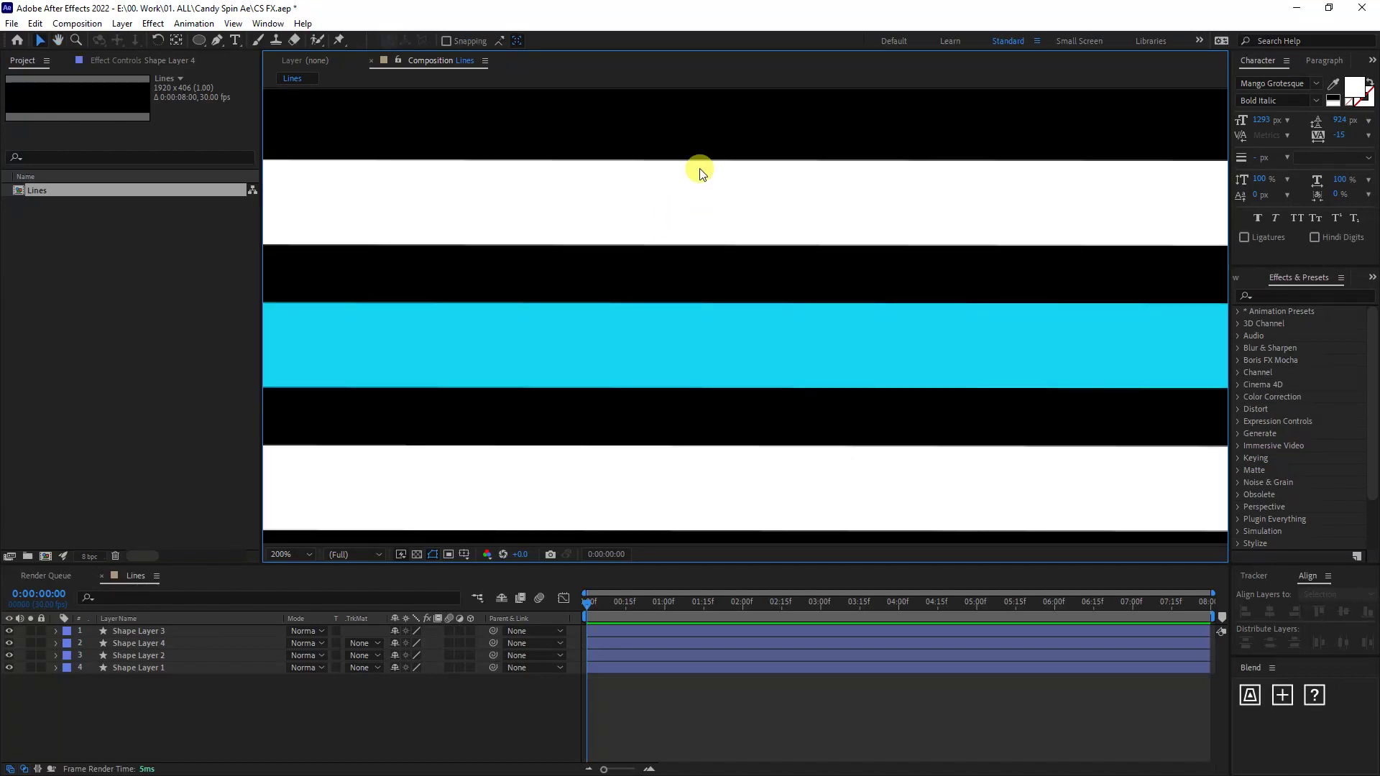
{"action": "key", "text": "comma"}
Nudge the top white stripe into place, then reselect all four stripes.
{"action": "left_click_drag", "start_coordinate": [671, 226], "coordinate": [717, 284]}
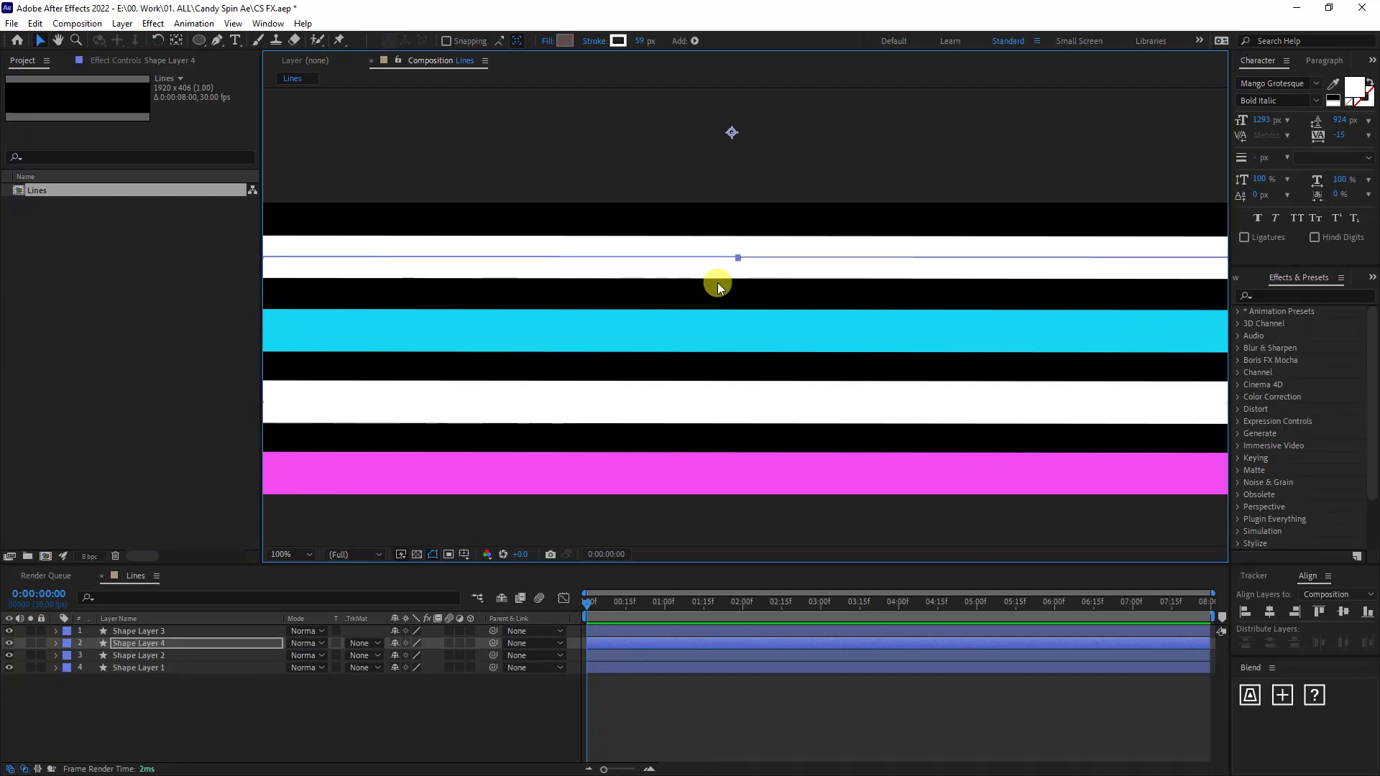
{"action": "key", "text": "comma"}
{"action": "left_click_drag", "start_coordinate": [607, 208], "coordinate": [777, 476]}
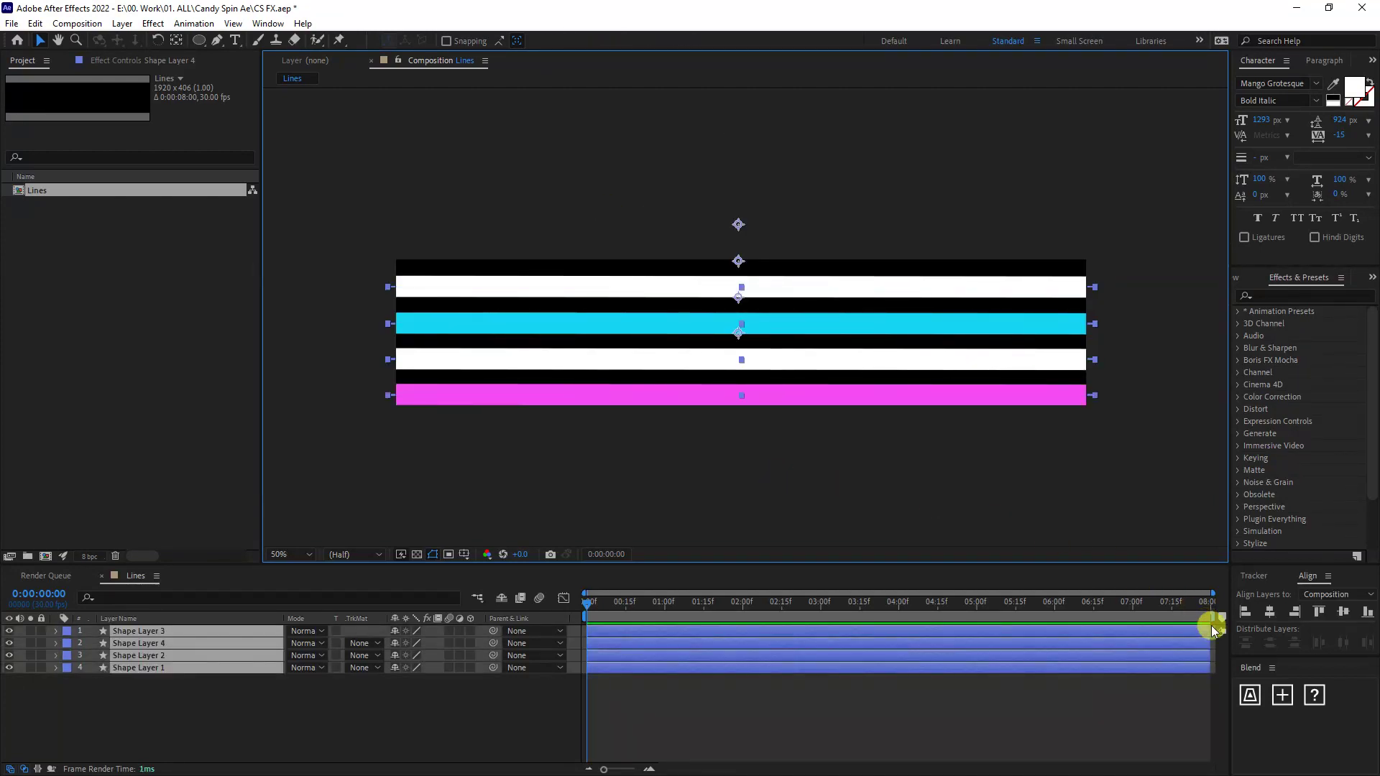
{"action": "key", "text": "period"}
{"action": "left_click_drag", "start_coordinate": [801, 185], "coordinate": [881, 288]}
{"action": "key", "text": "comma"}
{"action": "key", "text": "ctrl+a"}
Distribute the stripes evenly again and verify the spacing.
{"action": "left_click", "coordinate": [1275, 641]}
{"action": "left_click", "coordinate": [1001, 299]}
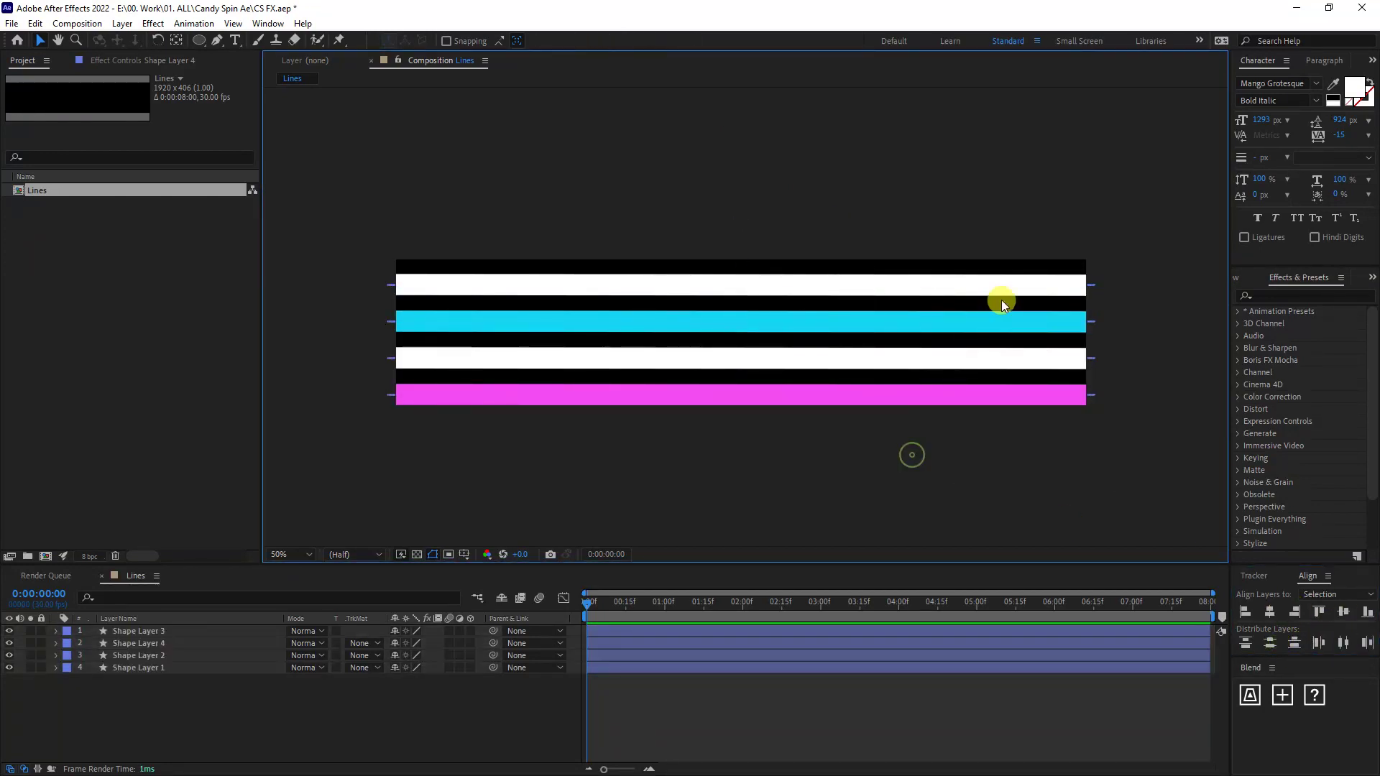
{"action": "key", "text": "period"}
{"action": "key", "text": "comma"}
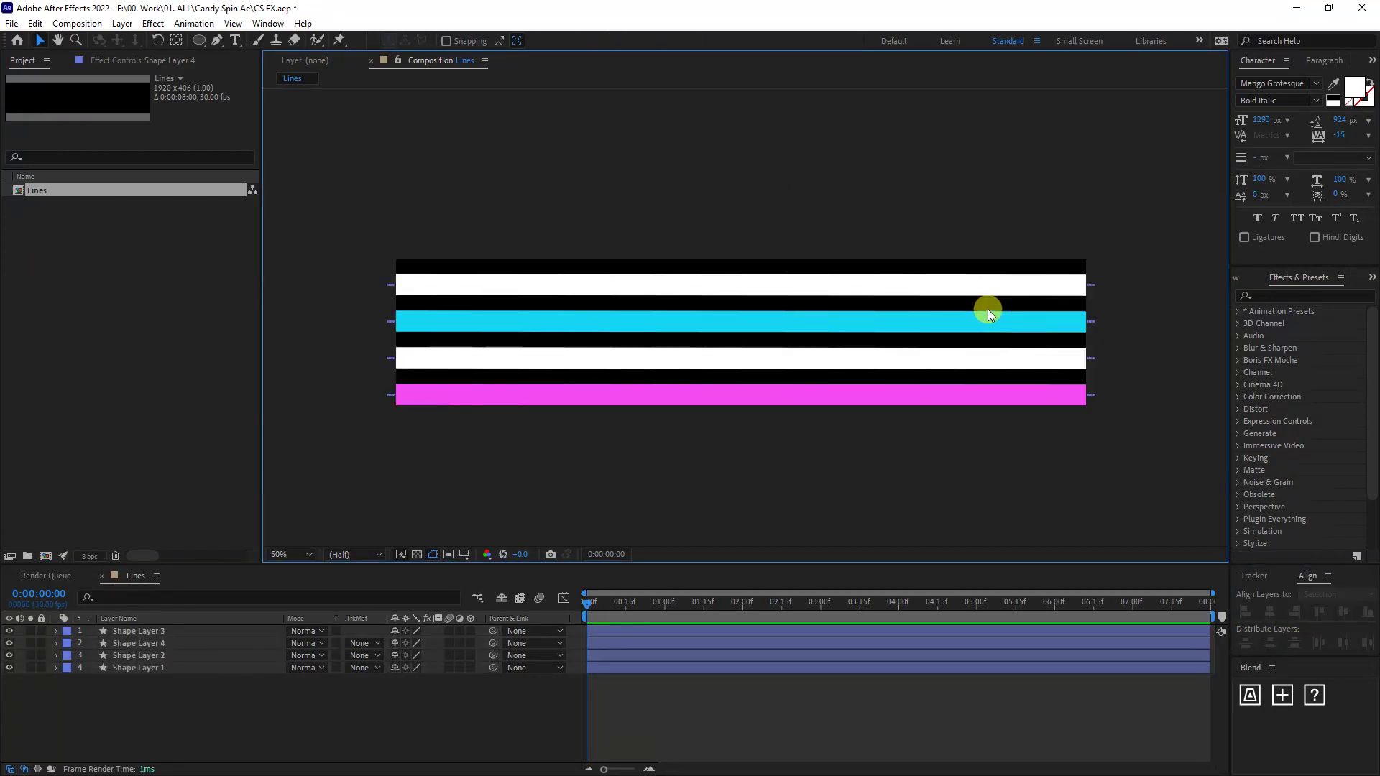
{"action": "right_click", "coordinate": [63, 288]}
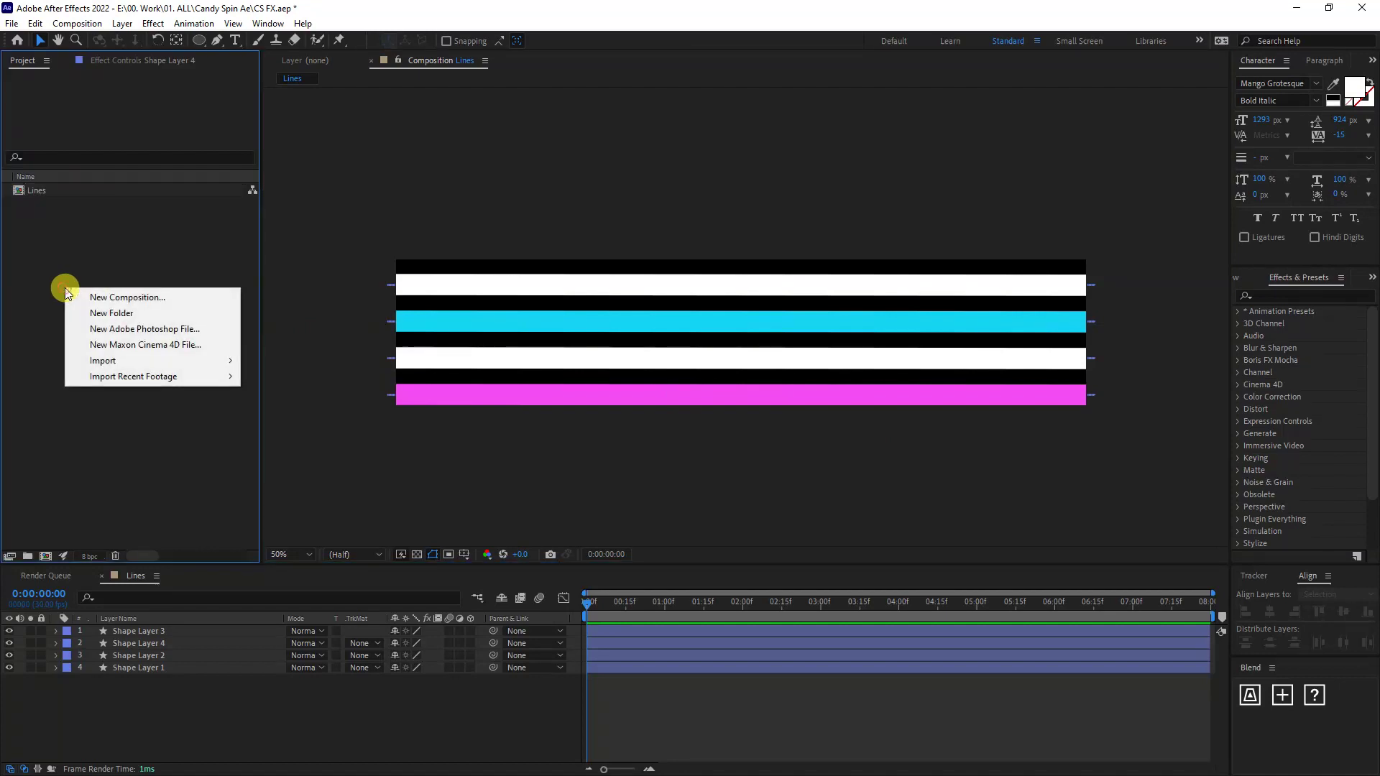
Create a new 3000 × 1920 px composition, keeping the name Comp 1.
{"action": "left_click", "coordinate": [120, 298]}
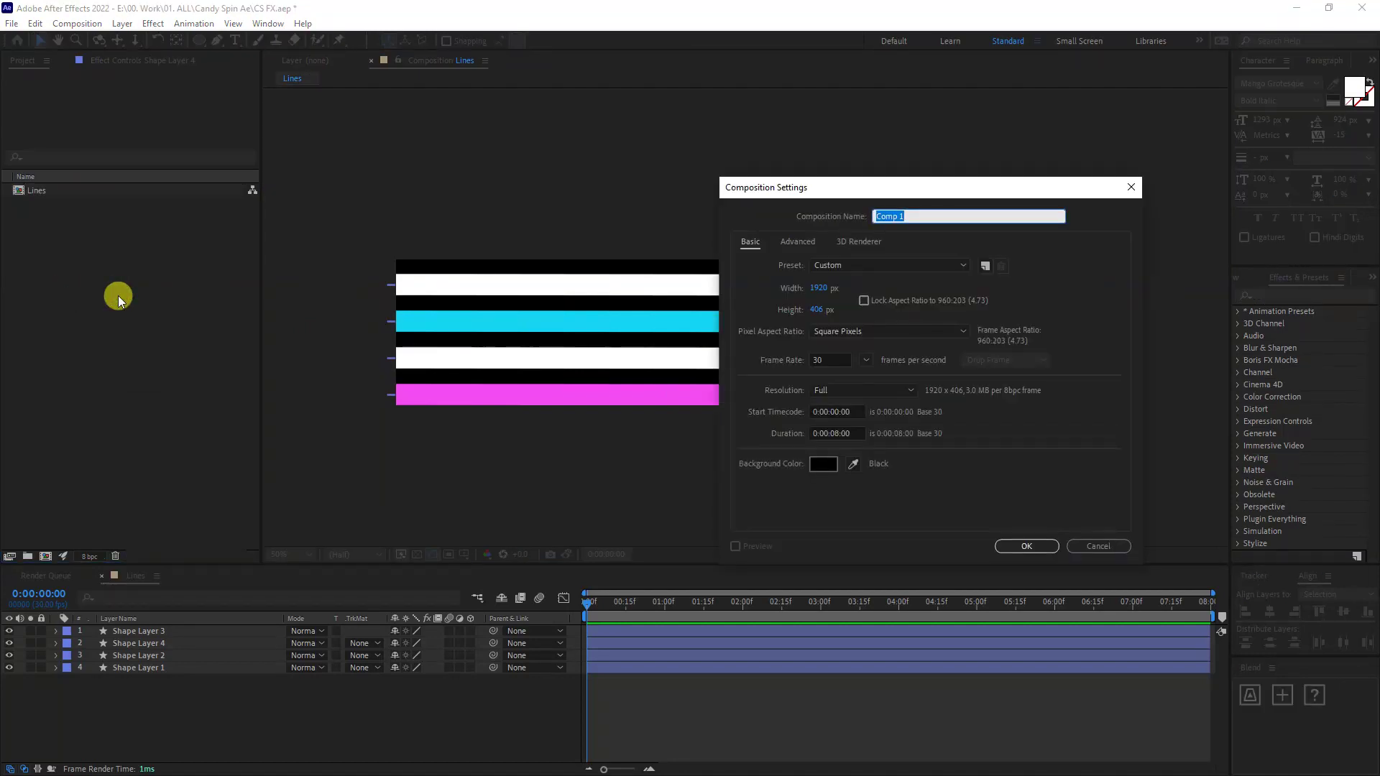
{"action": "type", "text": "Line Pattern"}
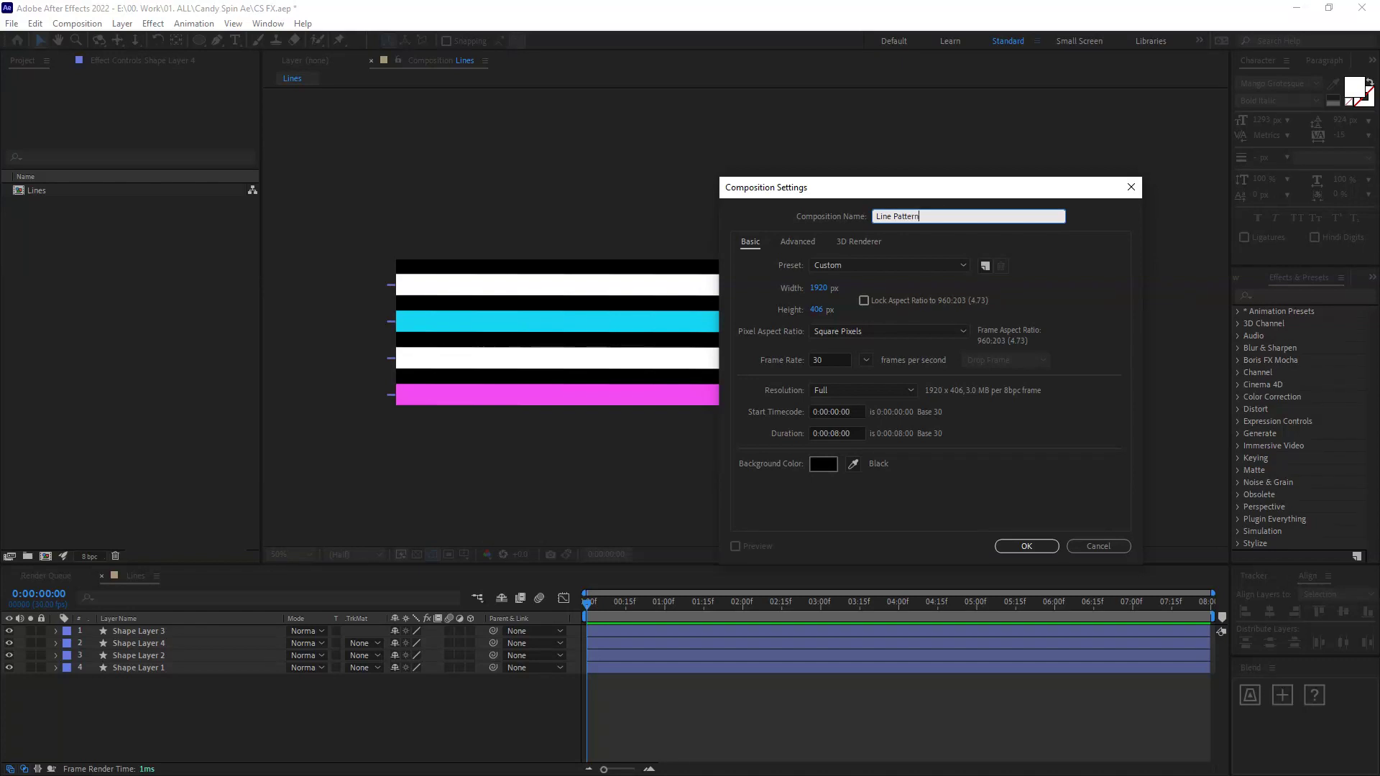
{"action": "left_click", "coordinate": [1113, 304]}
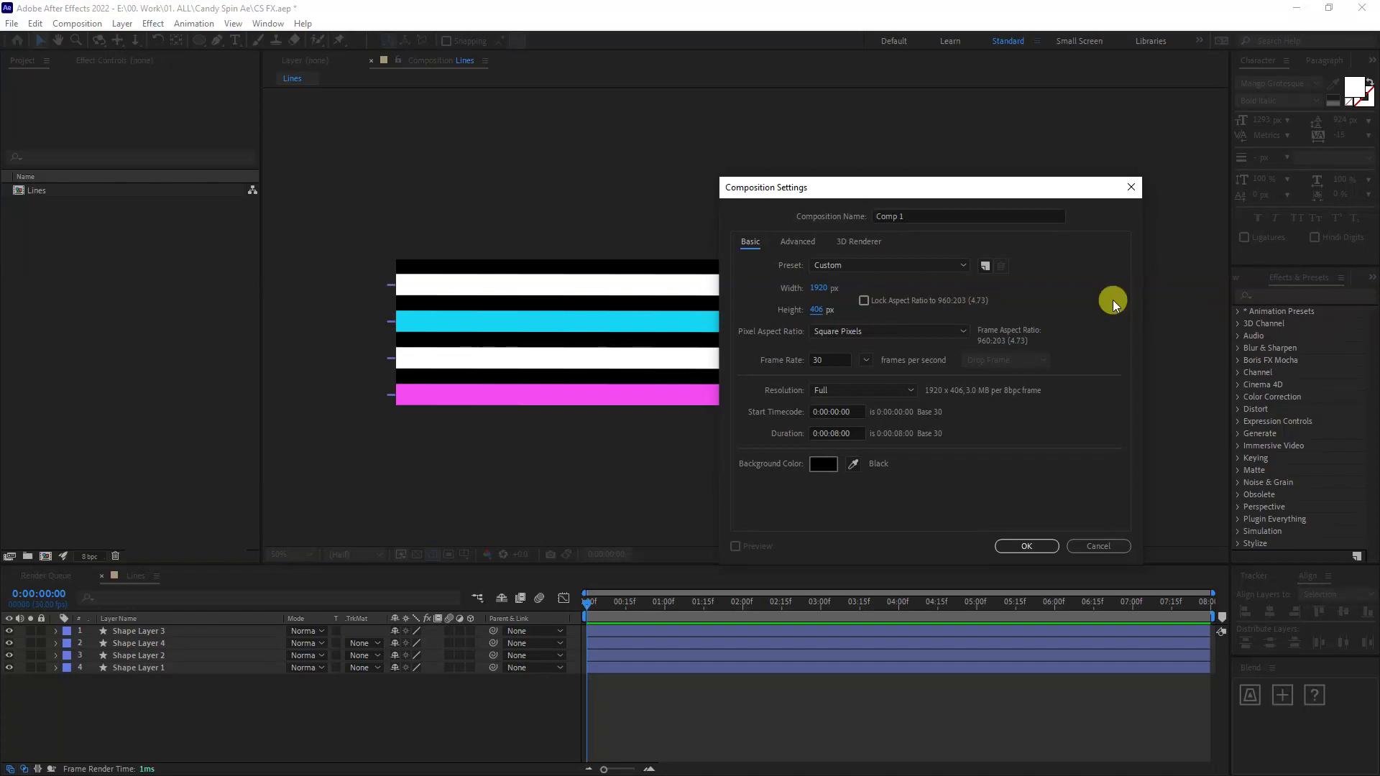
{"action": "left_click", "coordinate": [817, 287]}
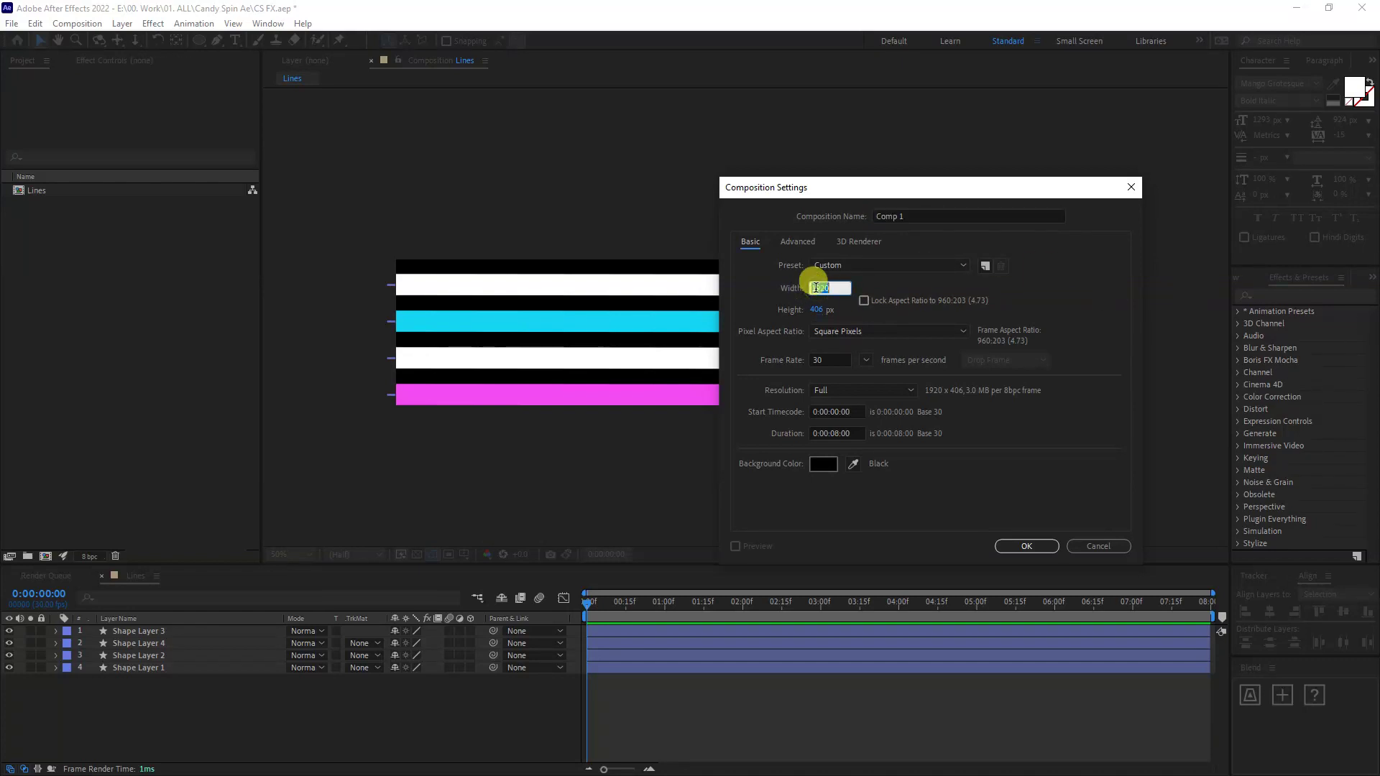
{"action": "type", "text": "3000"}
{"action": "left_click", "coordinate": [824, 309]}
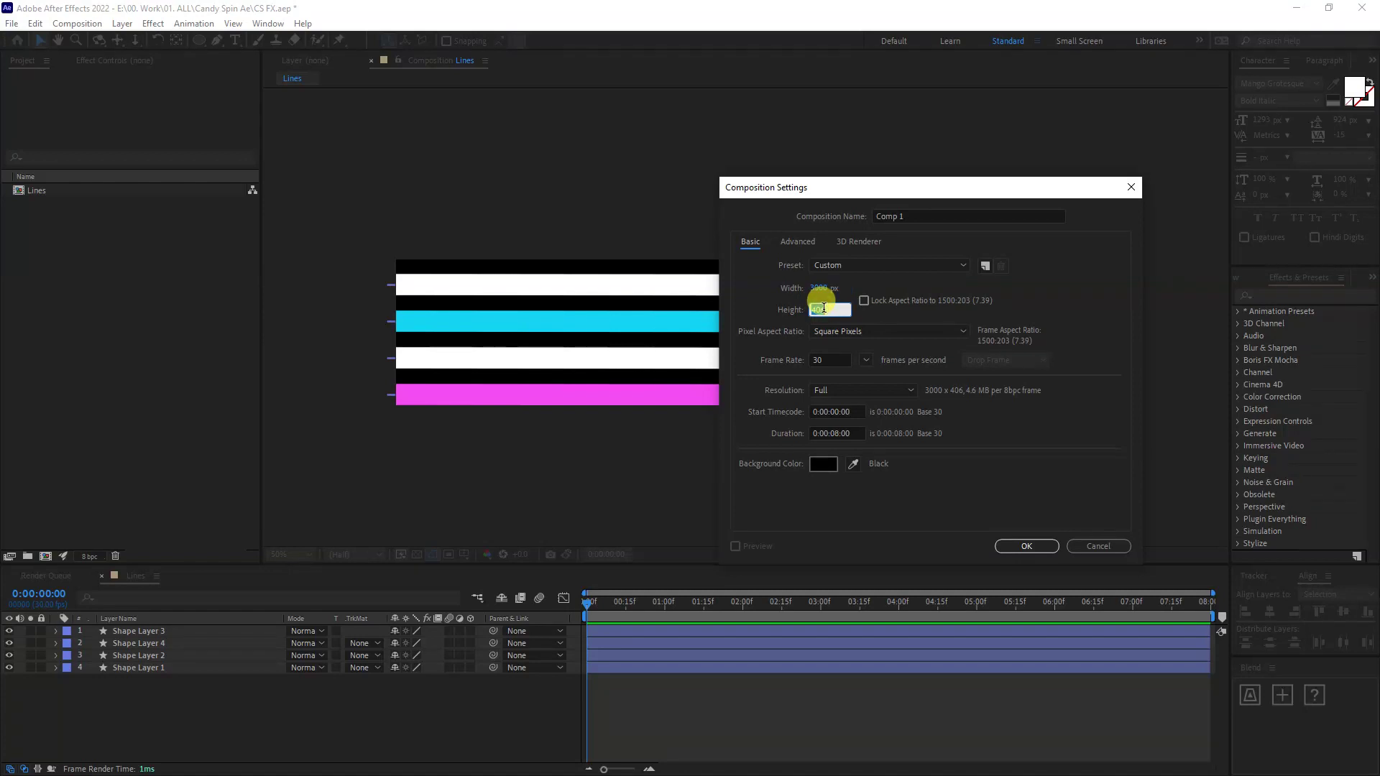
{"action": "type", "text": "1920"}
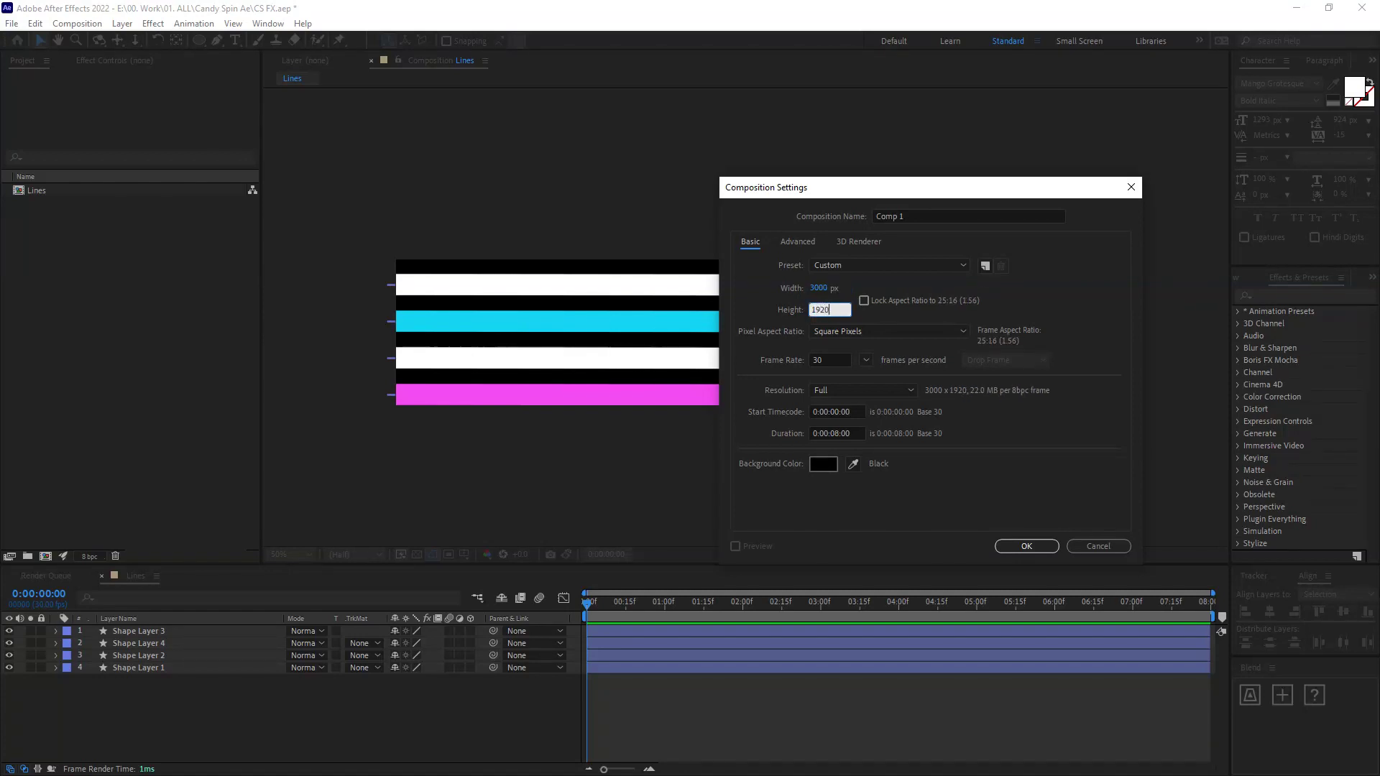
{"action": "key", "text": "Return"}
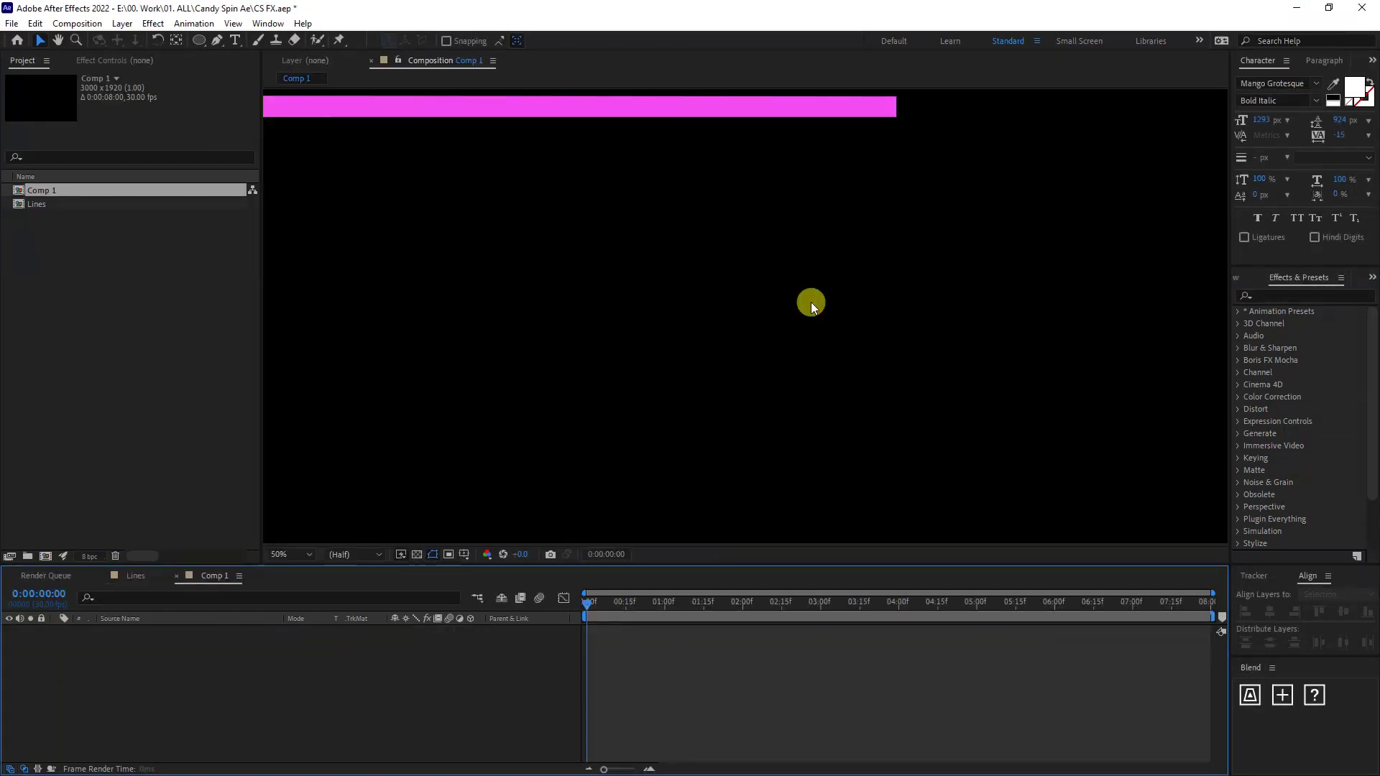
Rename Comp 1 to 'Line Pattern'.
{"action": "right_click", "coordinate": [50, 189]}
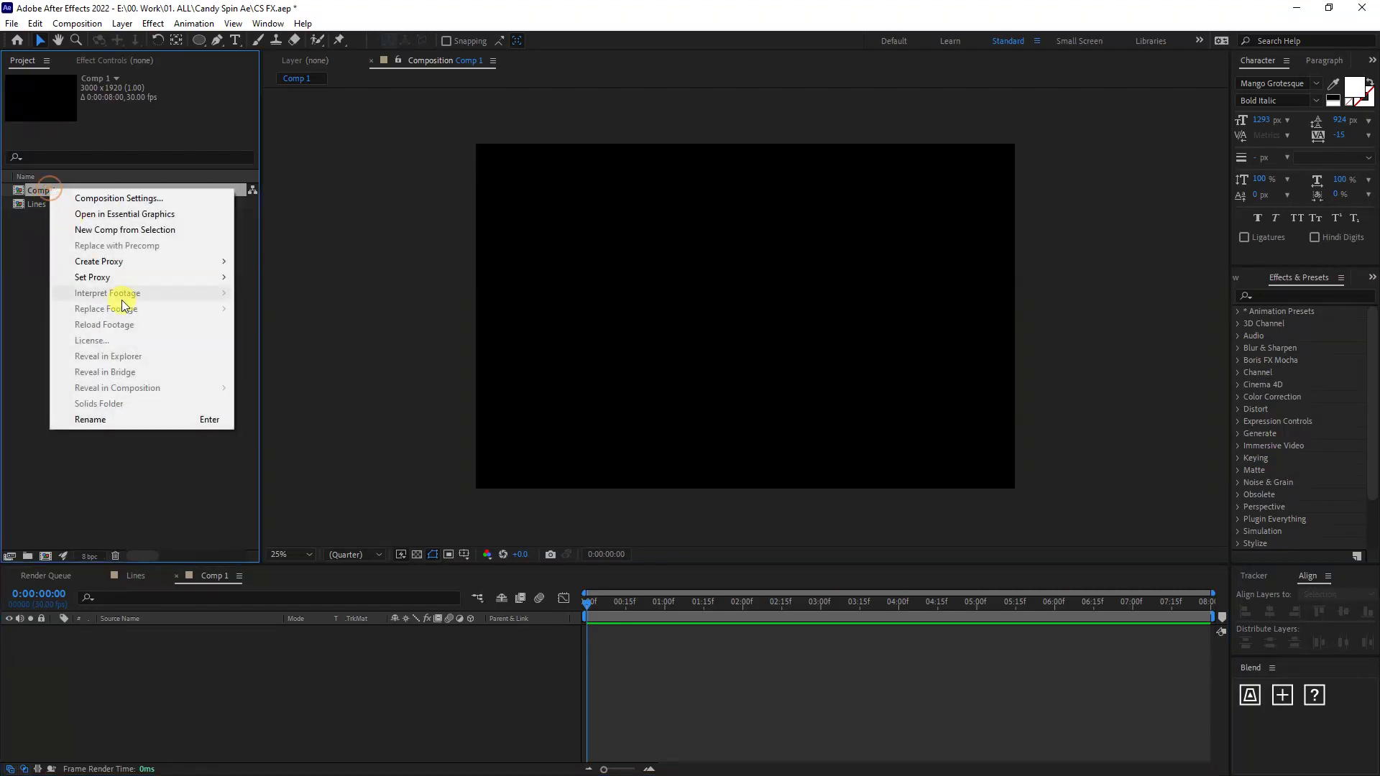
{"action": "left_click", "coordinate": [118, 419]}
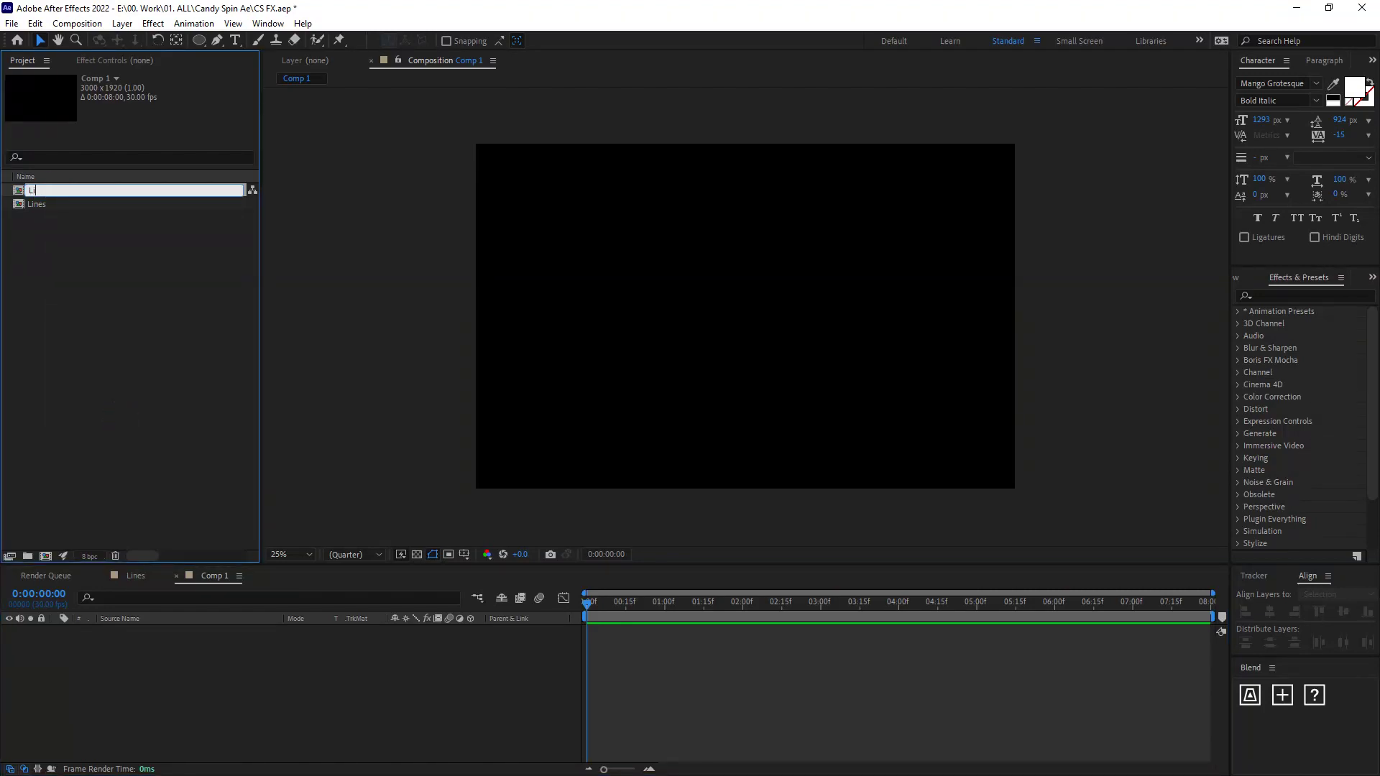
{"action": "type", "text": "Line Pattern"}
{"action": "key", "text": "Return"}
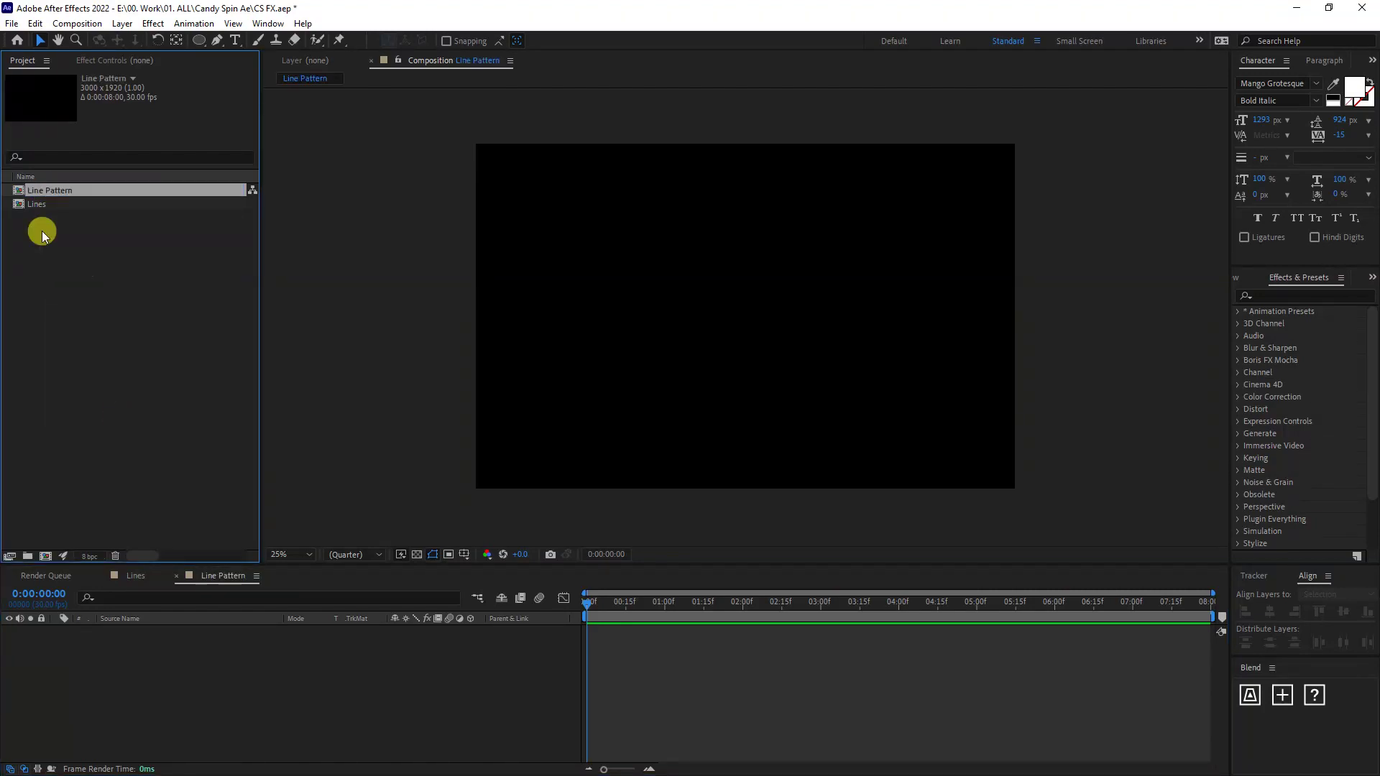
Add the Lines composition, rotate it 90° into vertical stripes, and align it left.
{"action": "left_click_drag", "start_coordinate": [37, 204], "coordinate": [205, 697]}
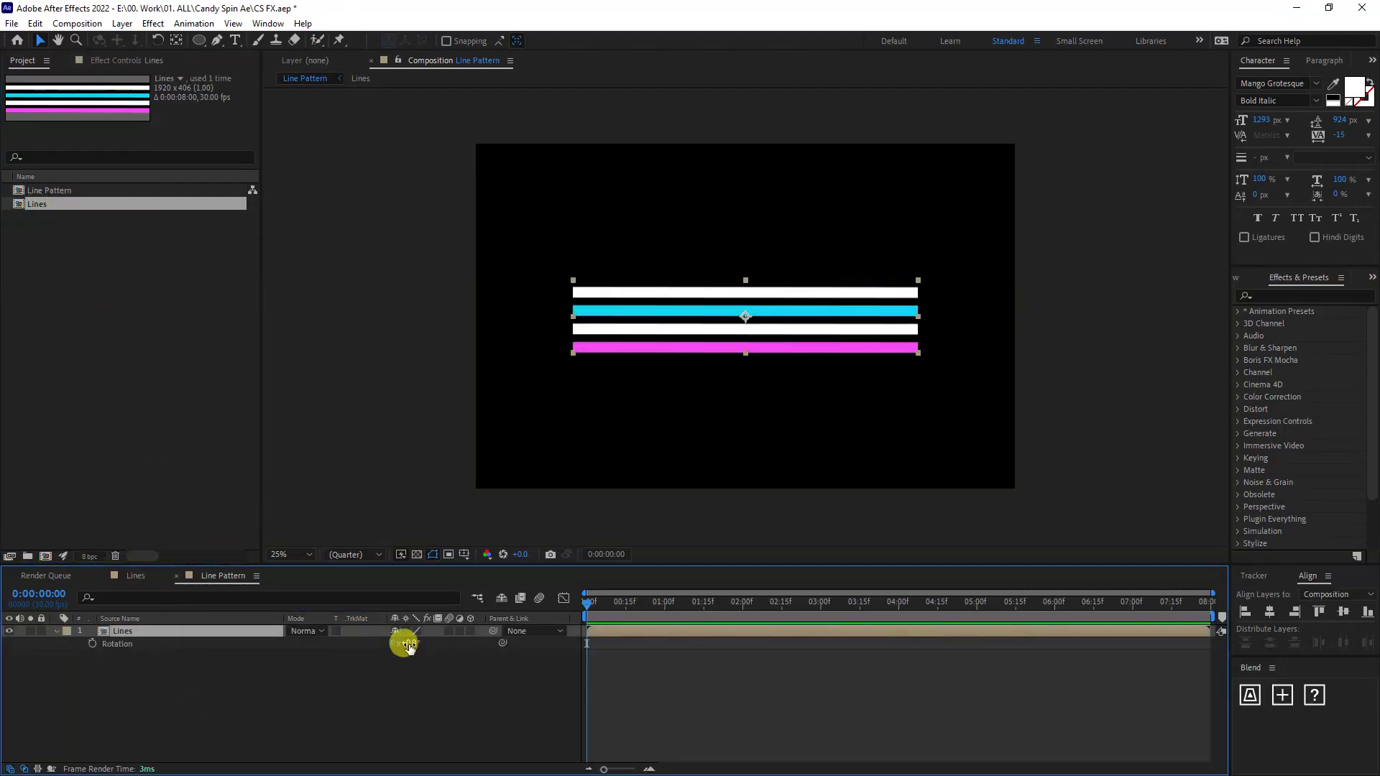
{"action": "key", "text": "Return"}
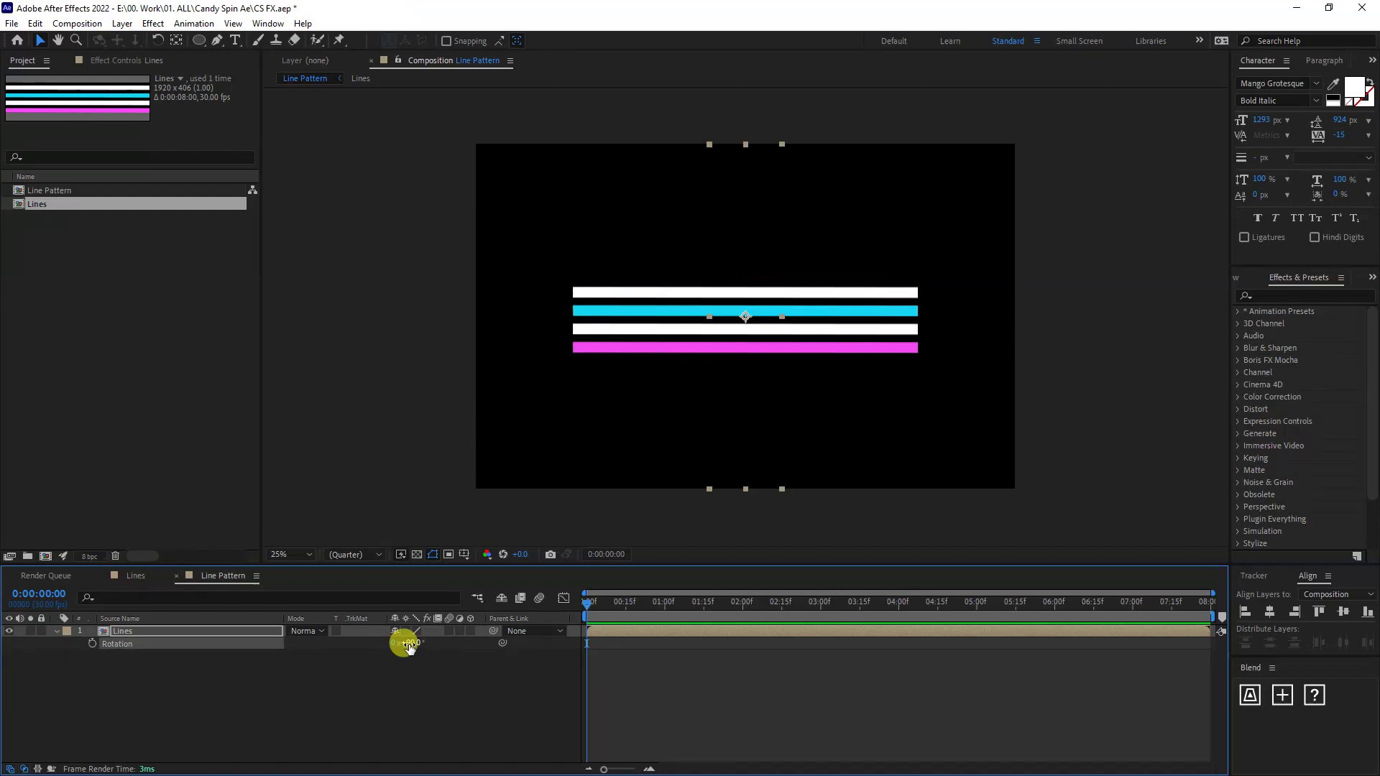
{"action": "left_click", "coordinate": [1246, 614]}
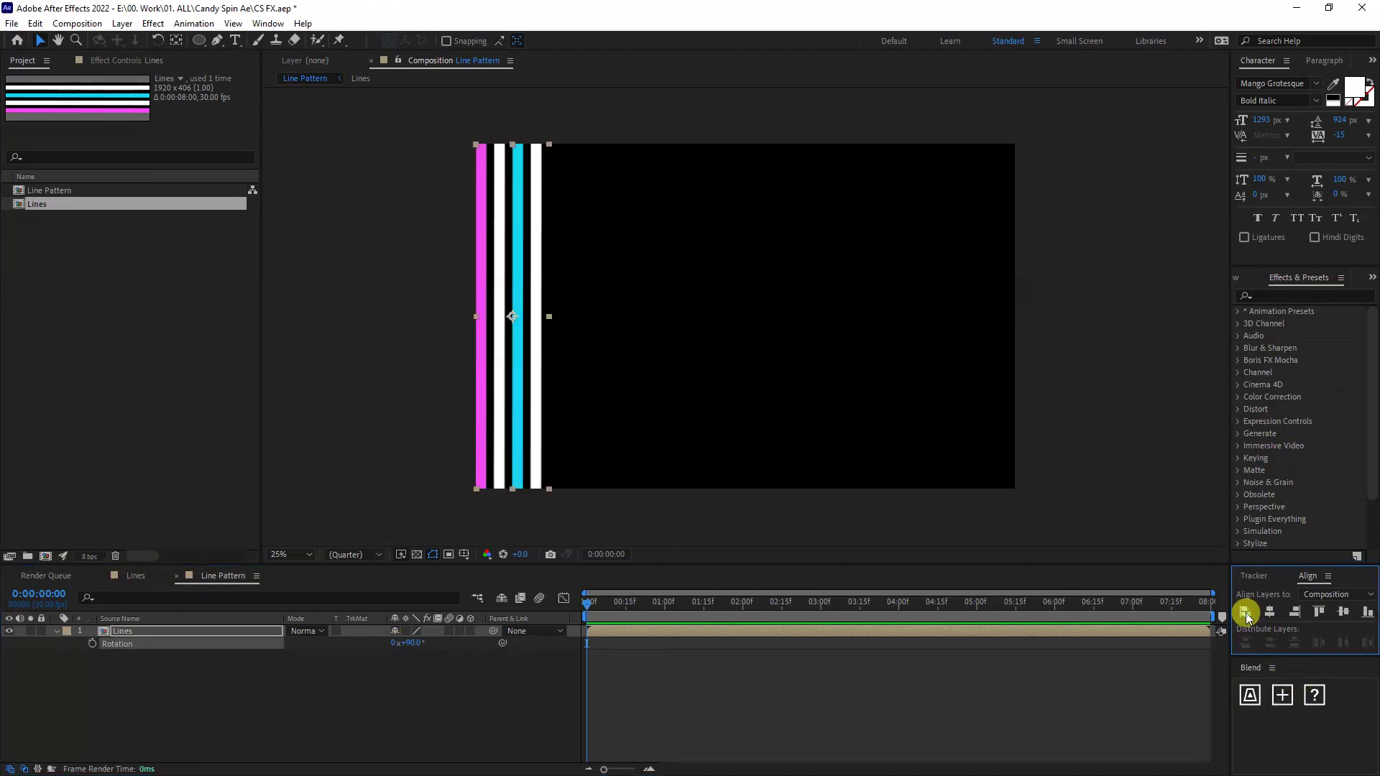
{"action": "left_click", "coordinate": [1278, 296]}
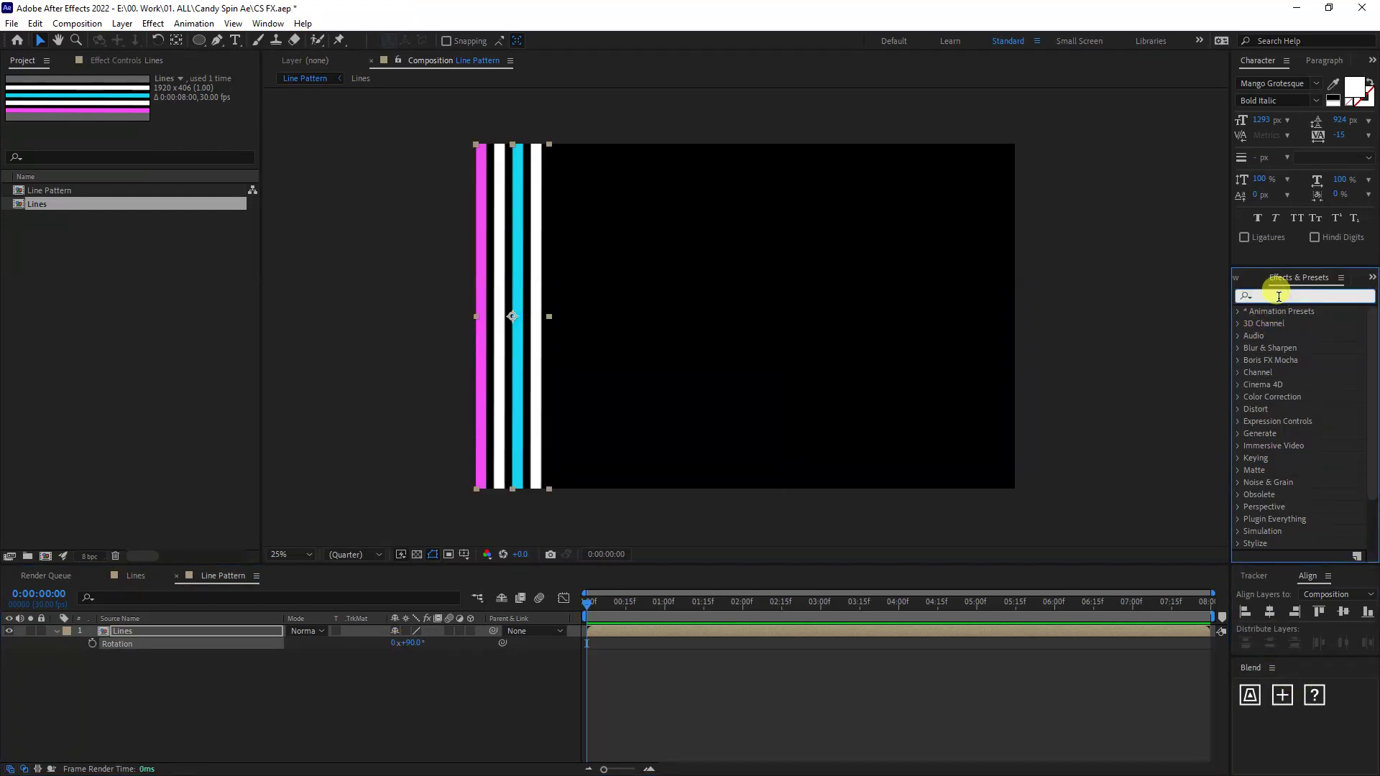
Apply CC RepeTile to the Lines layer and set Expand Up to 6000.
{"action": "type", "text": "rep"}
{"action": "left_click", "coordinate": [1284, 351]}
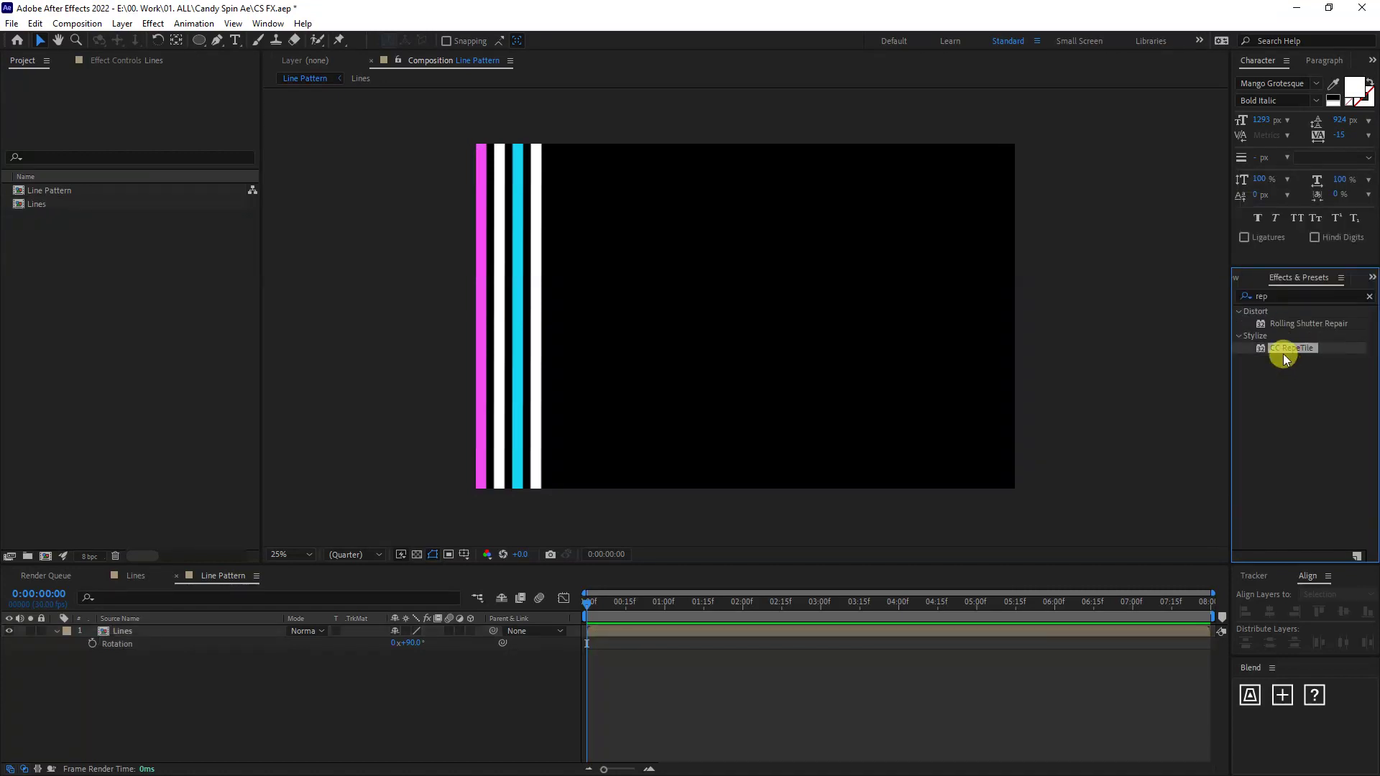
{"action": "left_click_drag", "start_coordinate": [1299, 355], "coordinate": [123, 629]}
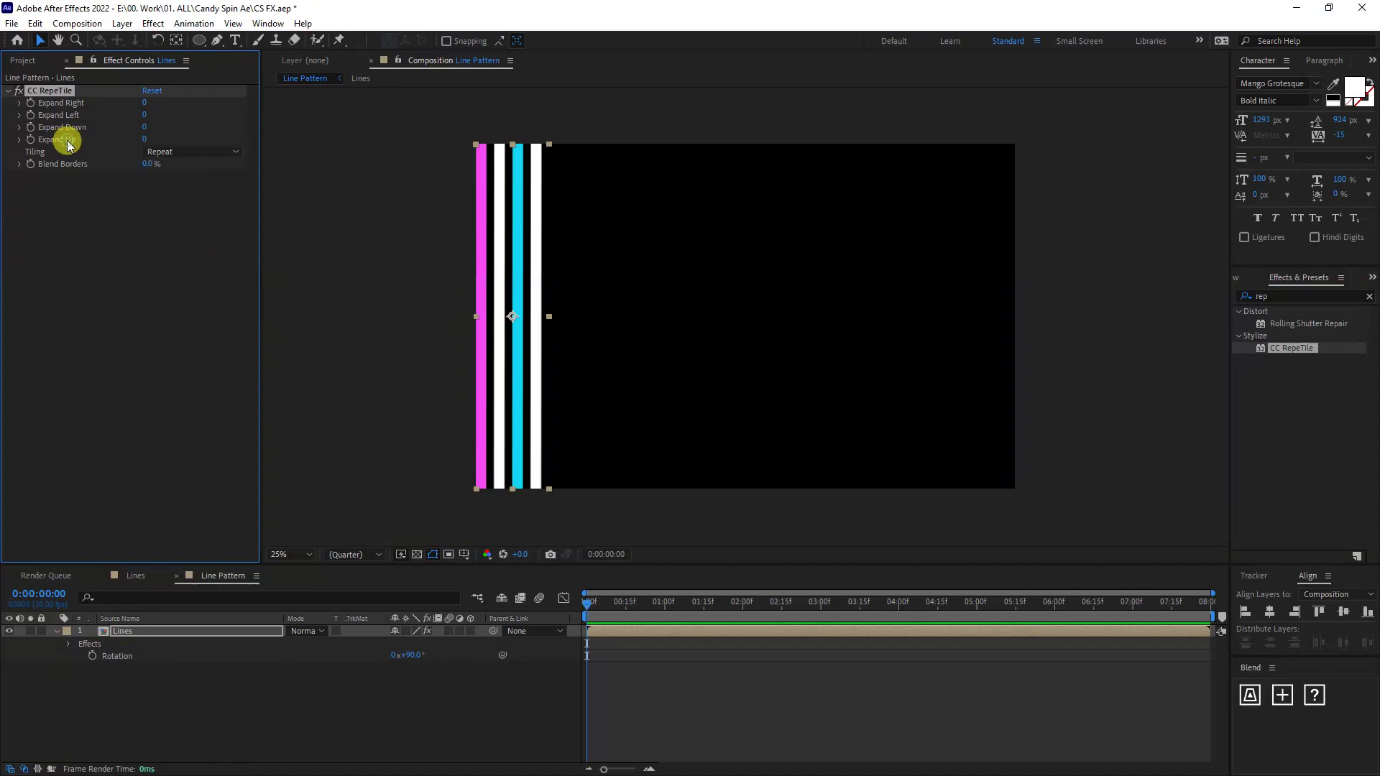
{"action": "left_click_drag", "start_coordinate": [146, 138], "coordinate": [406, 117]}
{"action": "mouse_move", "coordinate": [143, 136]}
{"action": "left_mouse_down"}
{"action": "mouse_move", "coordinate": [1268, 153]}
{"action": "mouse_move", "coordinate": [153, 141]}
{"action": "left_mouse_up"}
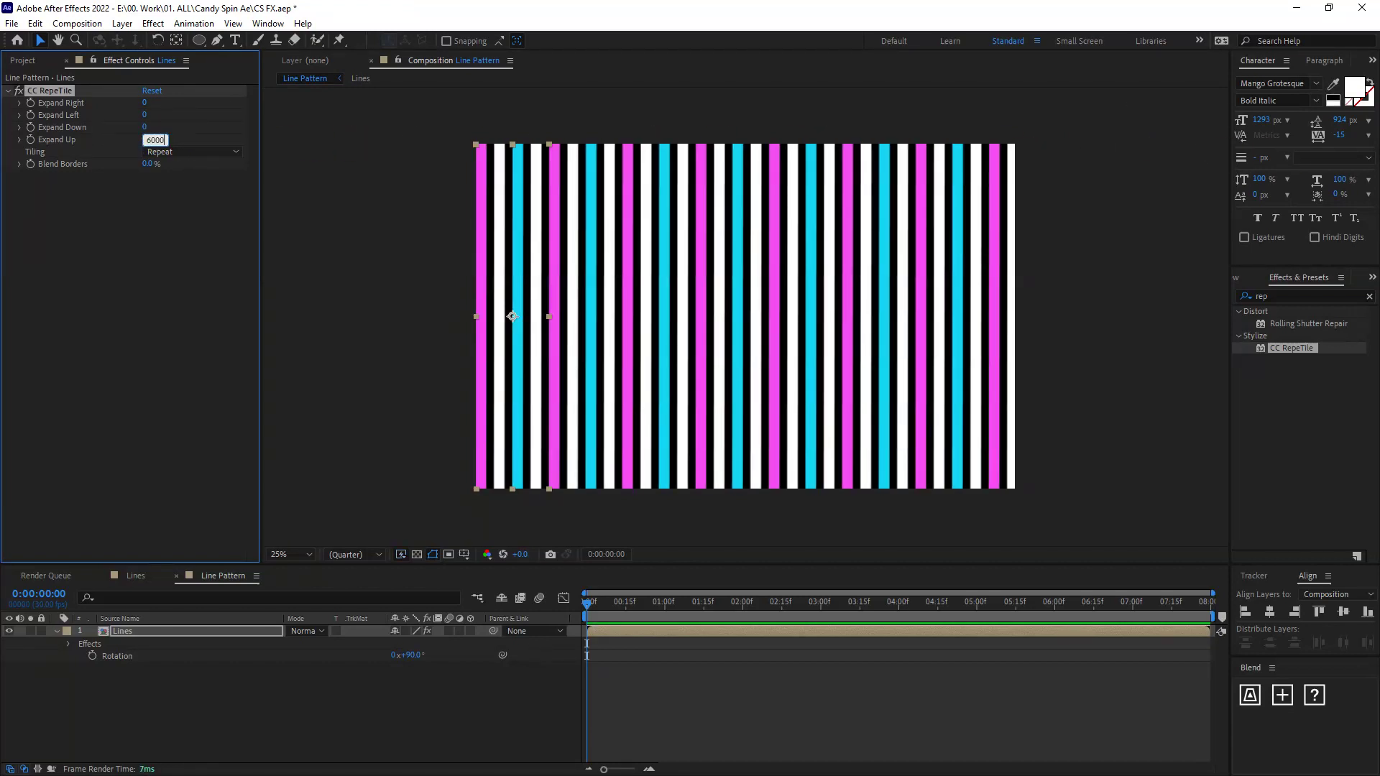
{"action": "left_click", "coordinate": [174, 631]}
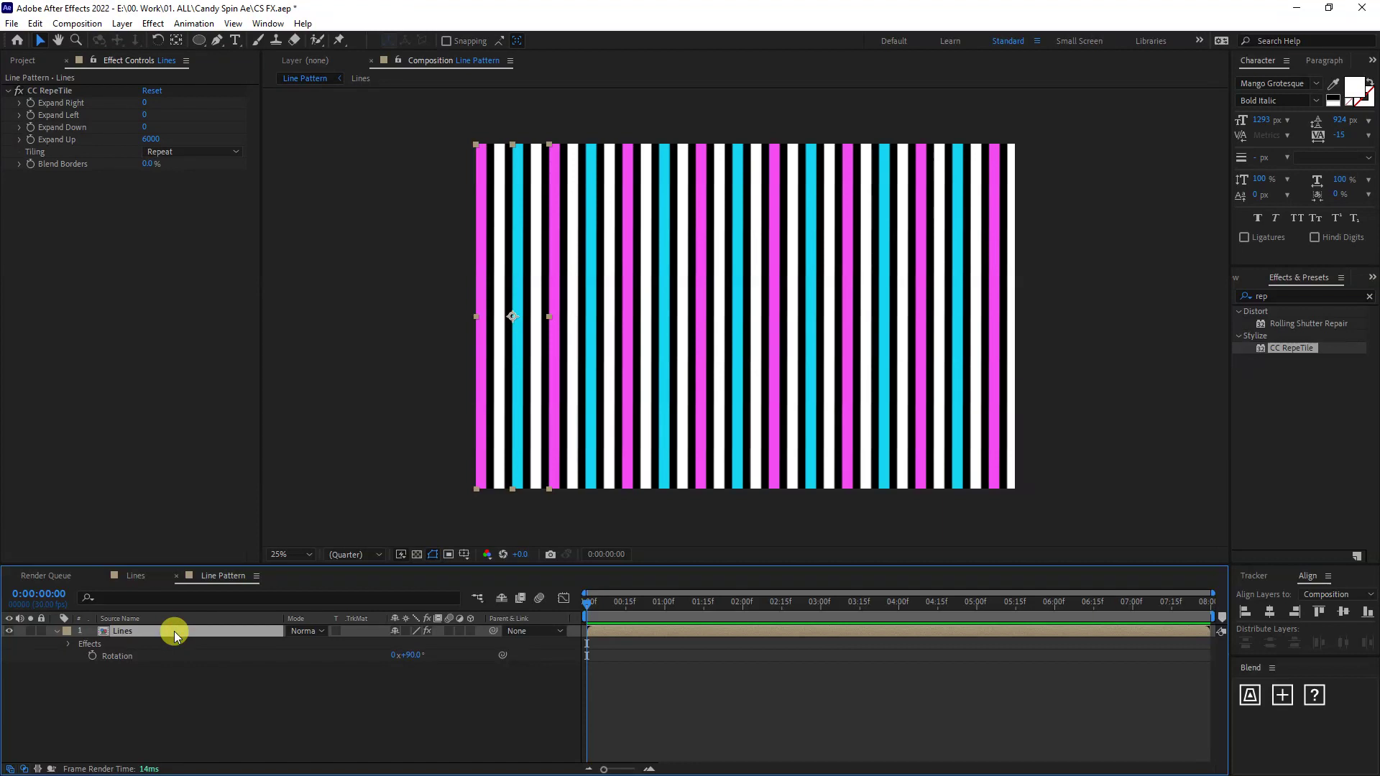
Keyframe Lines' Position from 203,960 at the first frame to -729,960 at the last, then preview.
{"action": "key", "text": "p"}
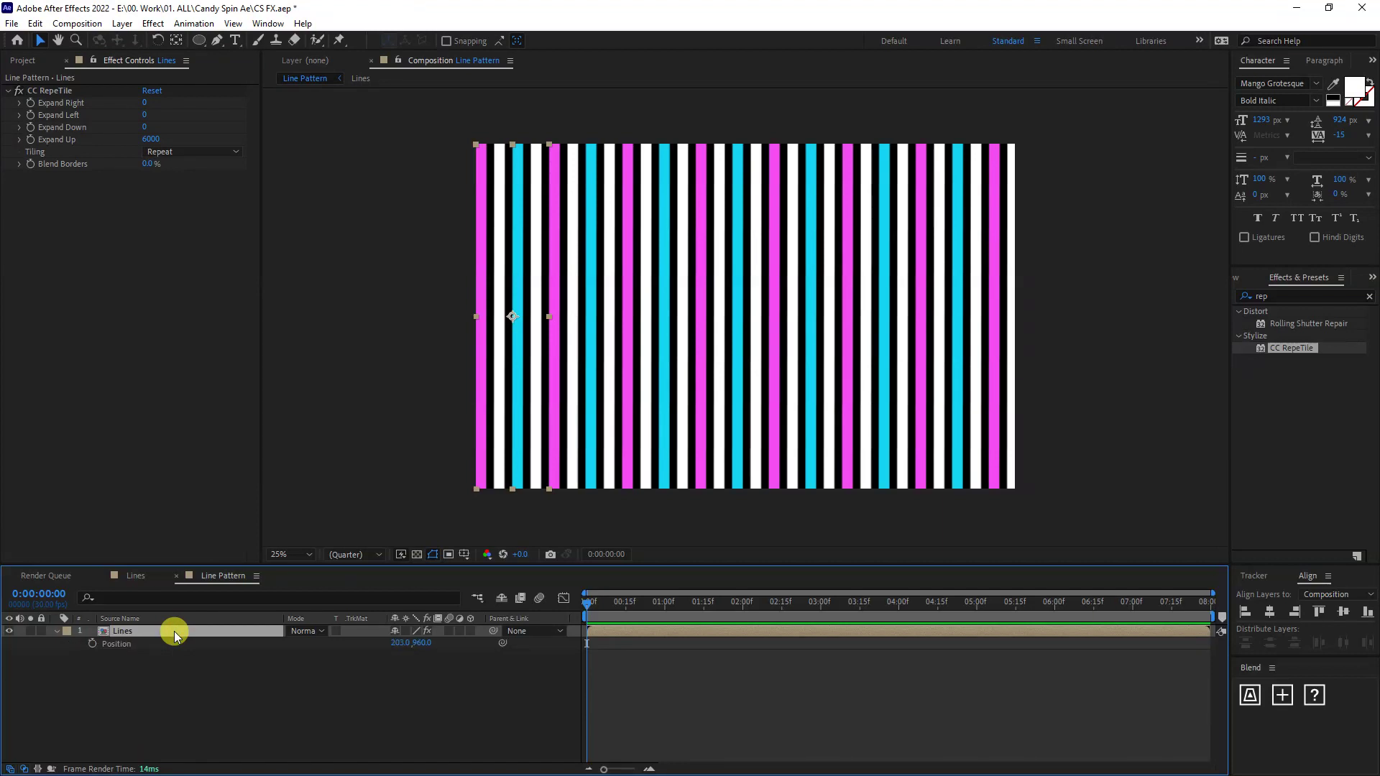
{"action": "left_click", "coordinate": [92, 644]}
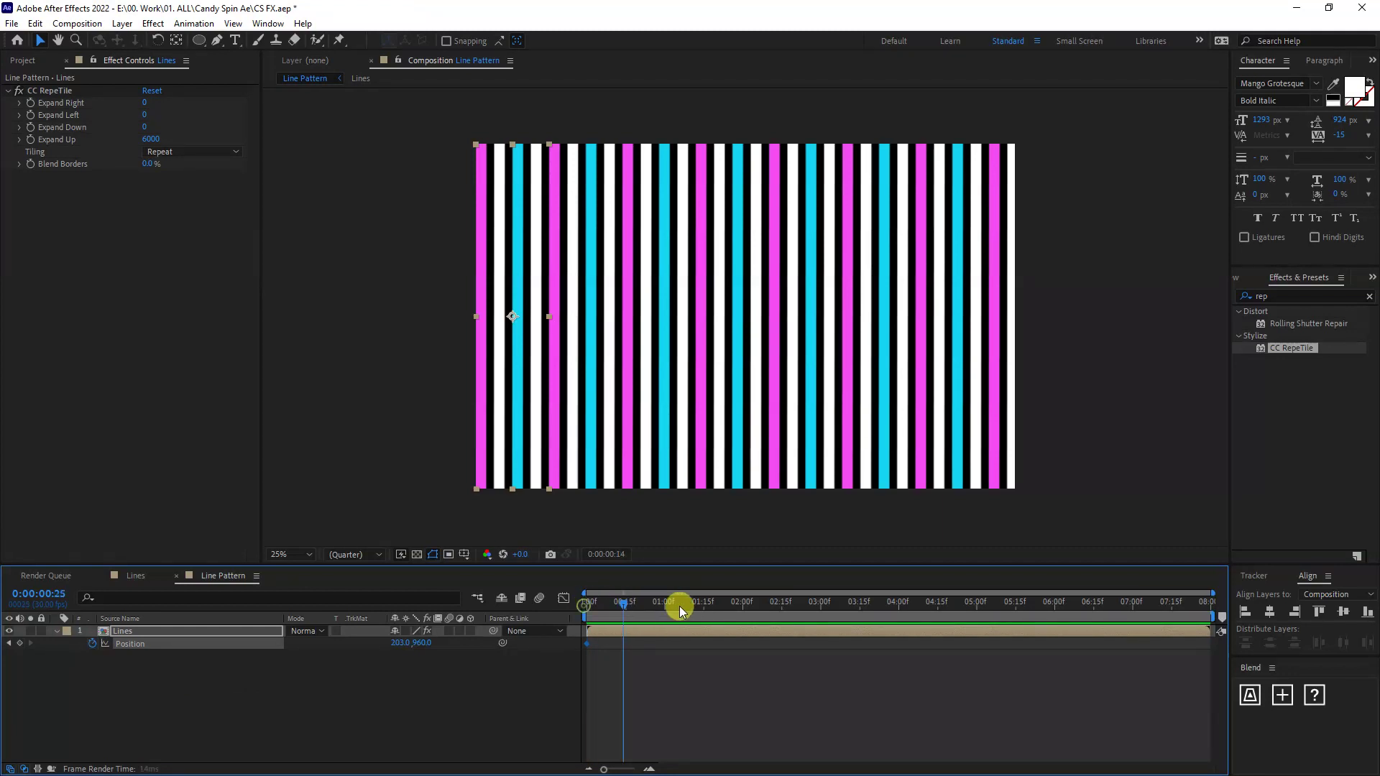
{"action": "left_click_drag", "start_coordinate": [1161, 601], "coordinate": [1232, 591]}
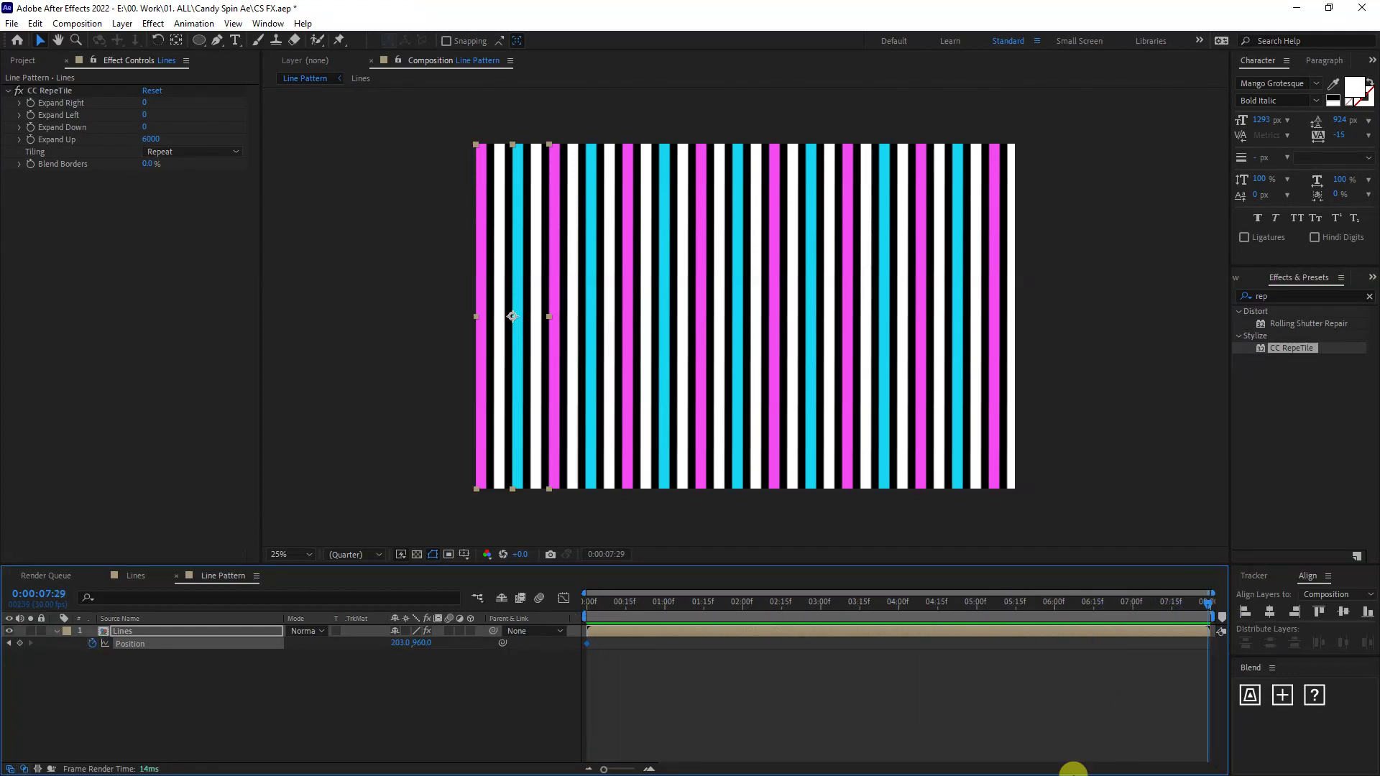
{"action": "left_click_drag", "start_coordinate": [536, 406], "coordinate": [364, 400]}
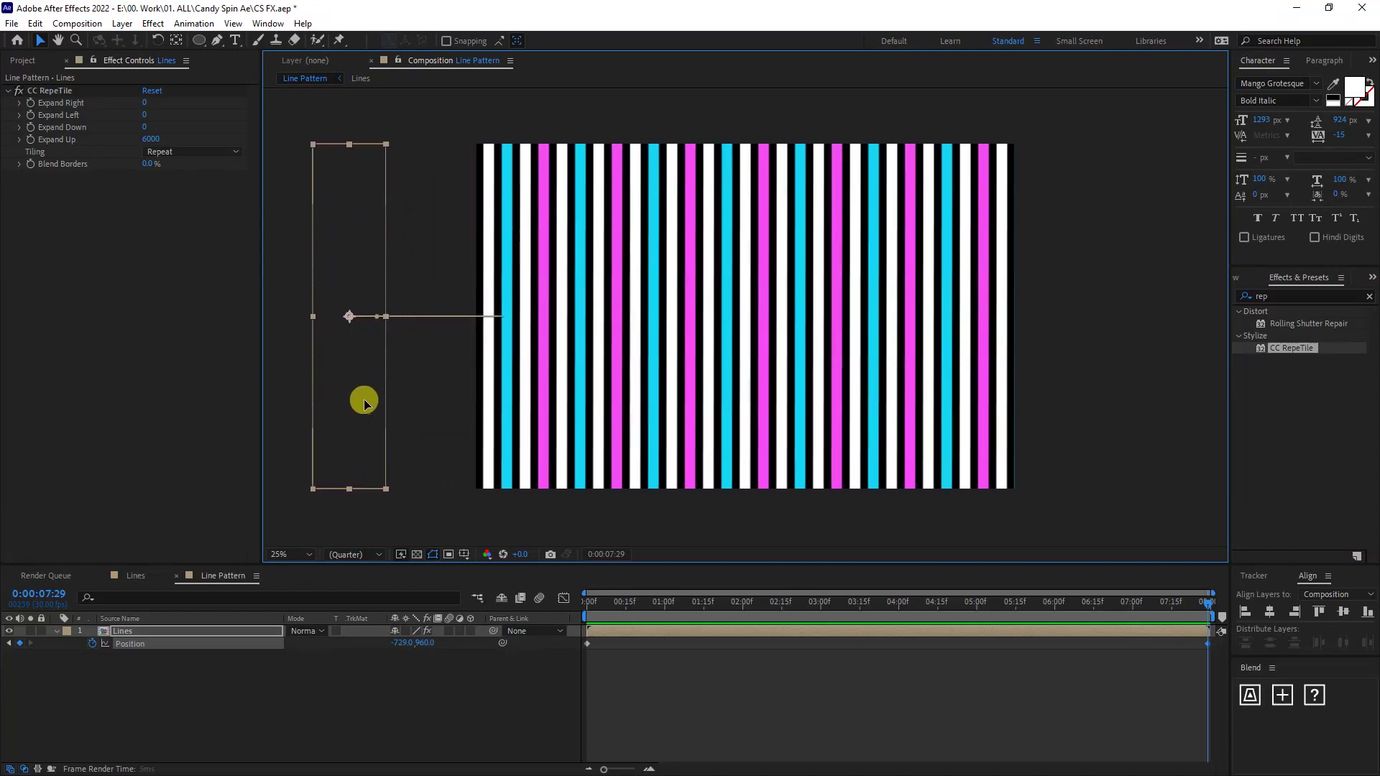
{"action": "left_click", "coordinate": [570, 598]}
{"action": "key", "text": "space"}
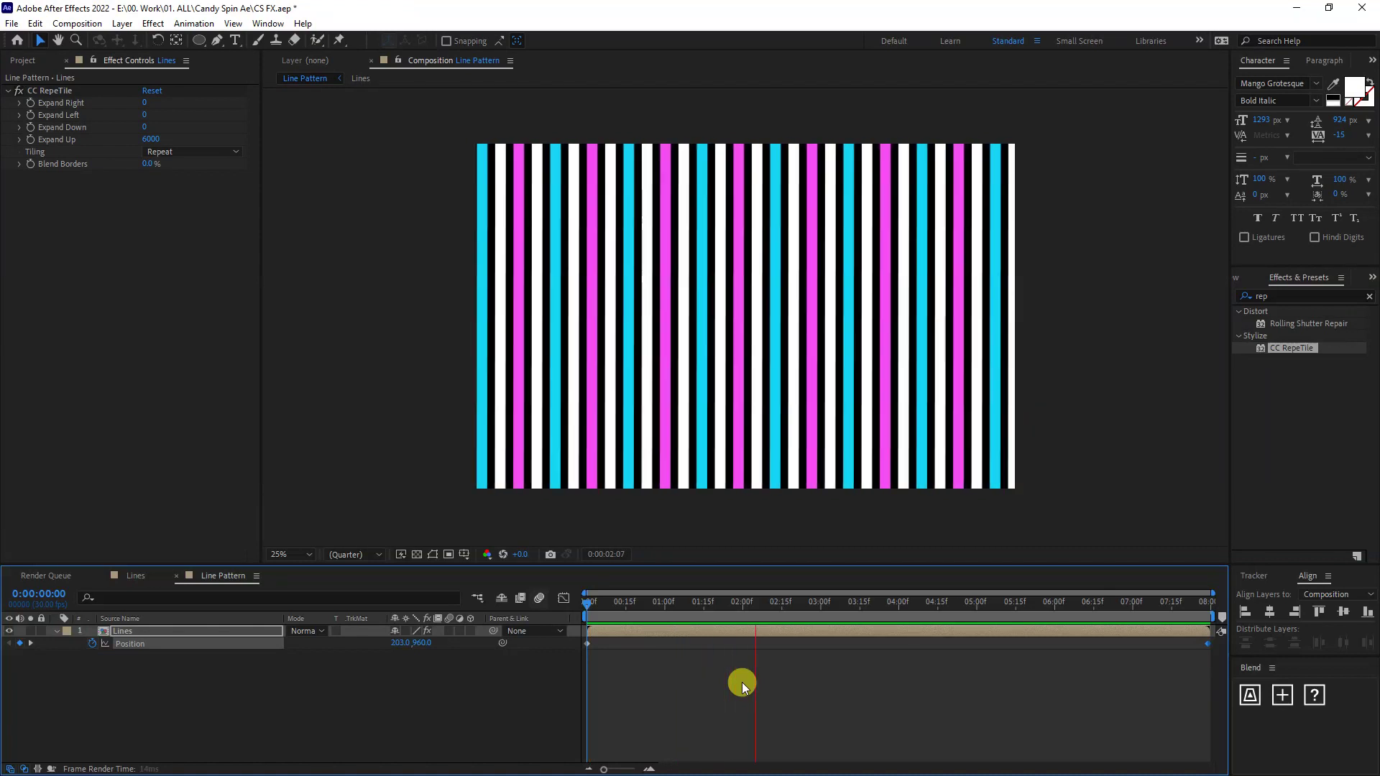
{"action": "left_click", "coordinate": [32, 62]}
Create a new 3000 × 3000 px composition named 'Donut'.
{"action": "right_click", "coordinate": [101, 273]}
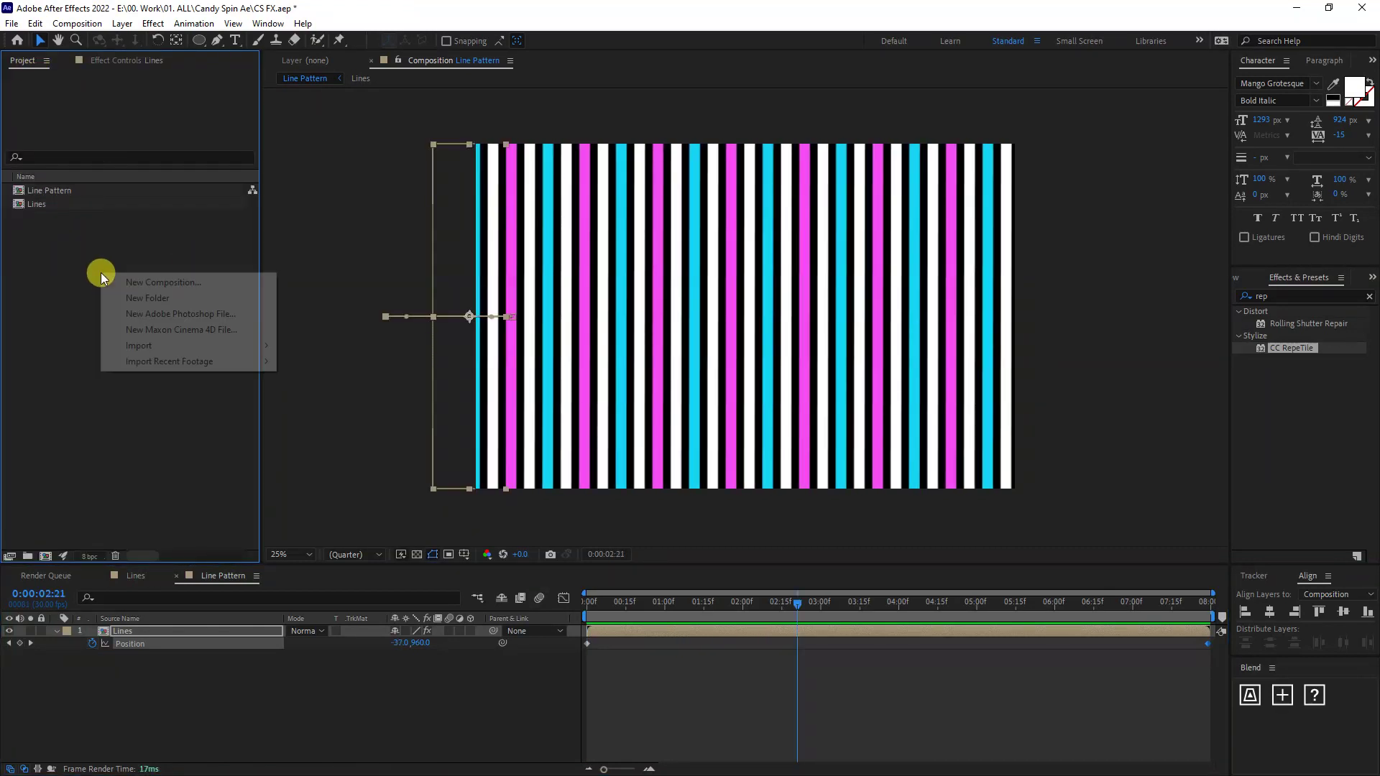
{"action": "left_click", "coordinate": [148, 280]}
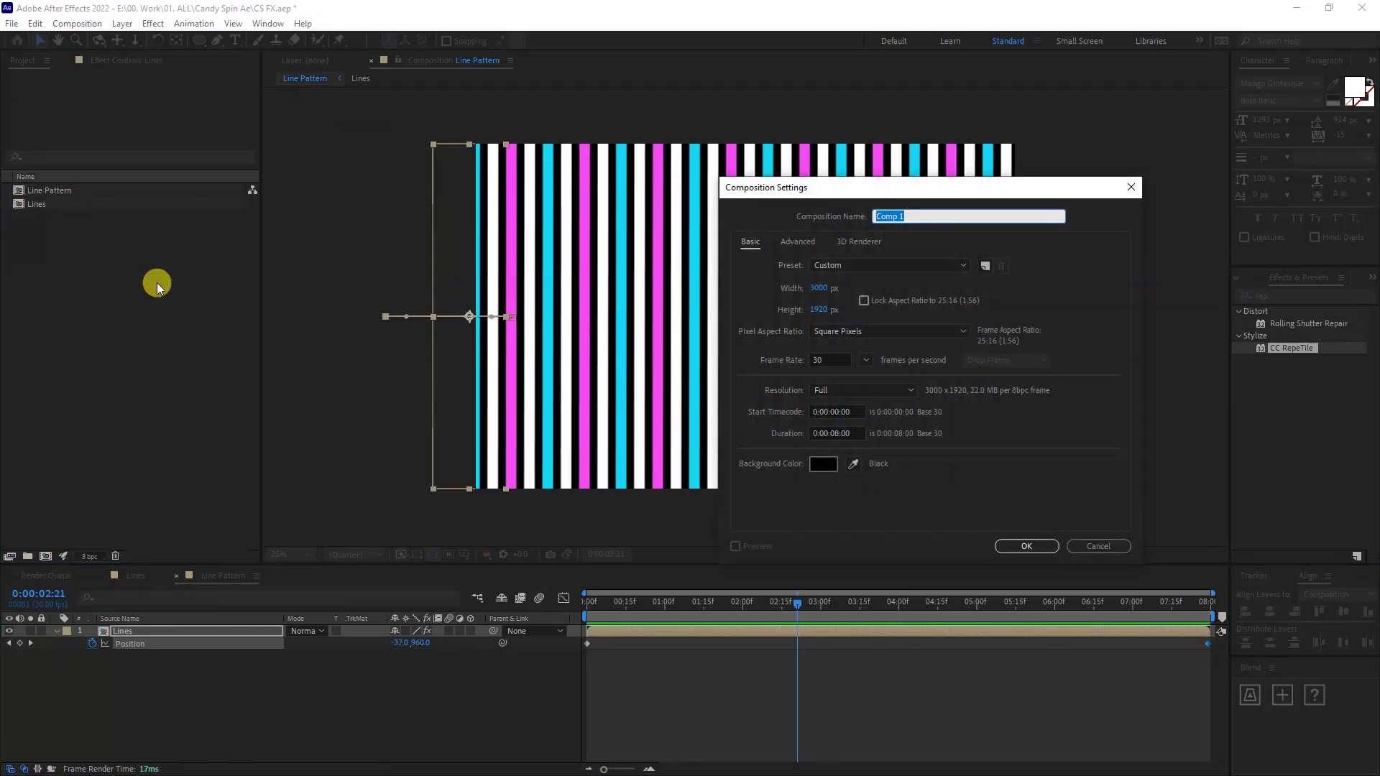
{"action": "type", "text": "Donut"}
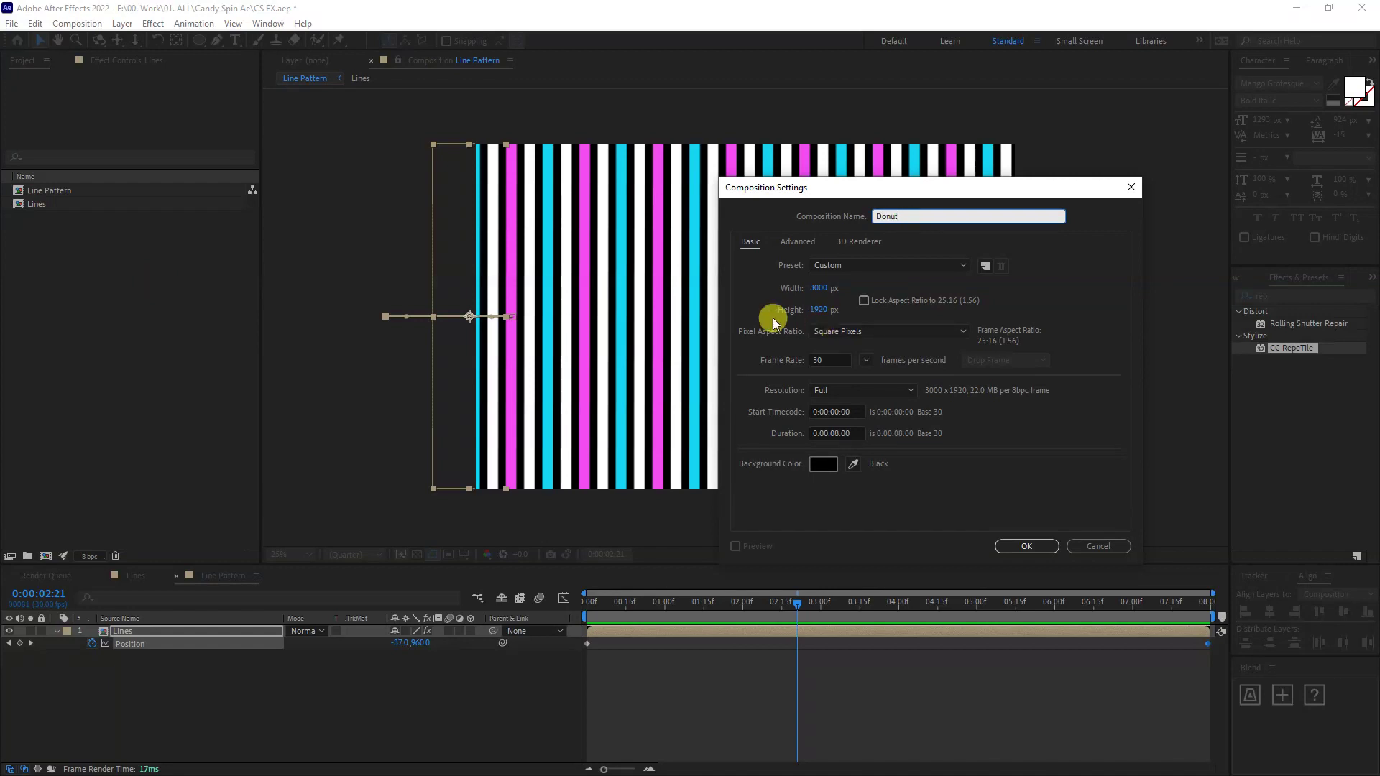
{"action": "left_click", "coordinate": [820, 309]}
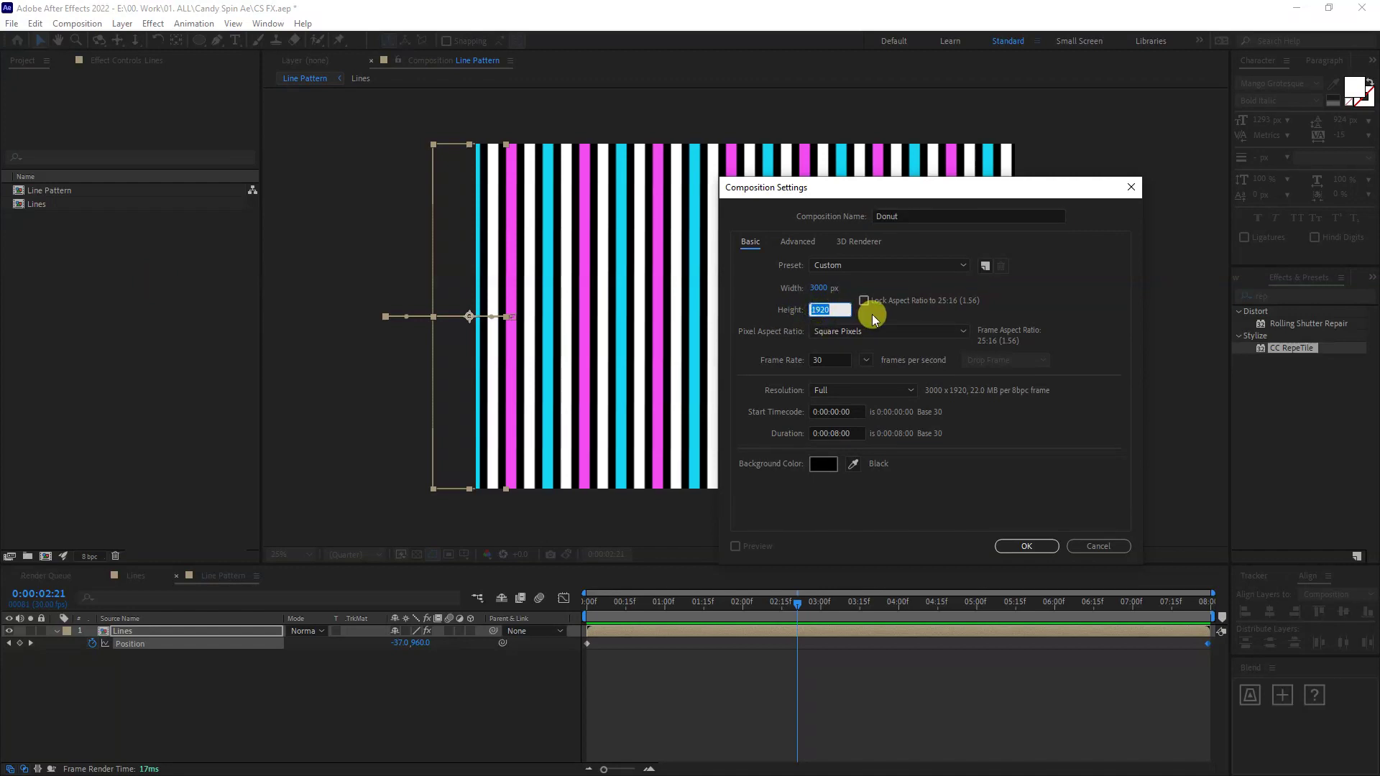
{"action": "type", "text": "3000"}
{"action": "key", "text": "Return"}
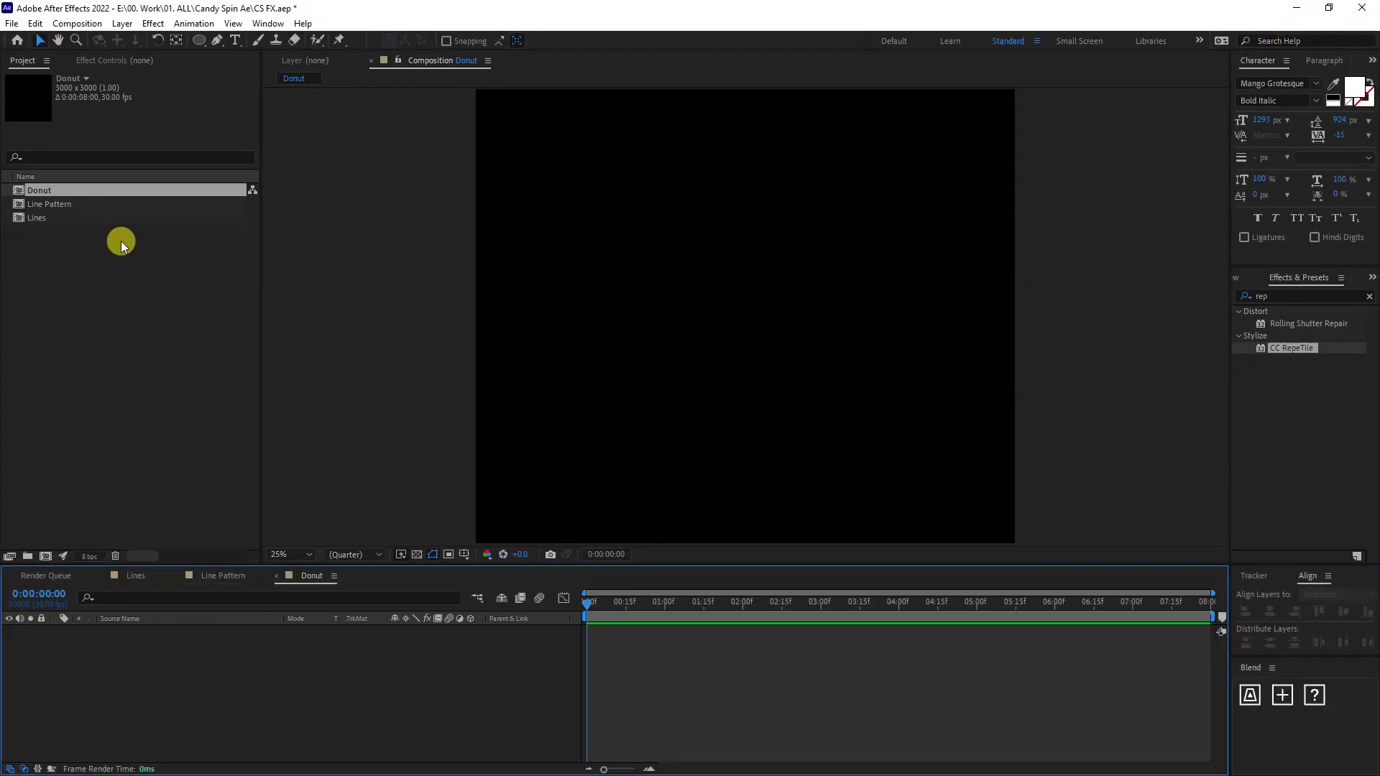
Place Line Pattern in Donut and apply CC Bend It with Bend 250 to form concentric rings.
{"action": "left_click_drag", "start_coordinate": [58, 205], "coordinate": [218, 675]}
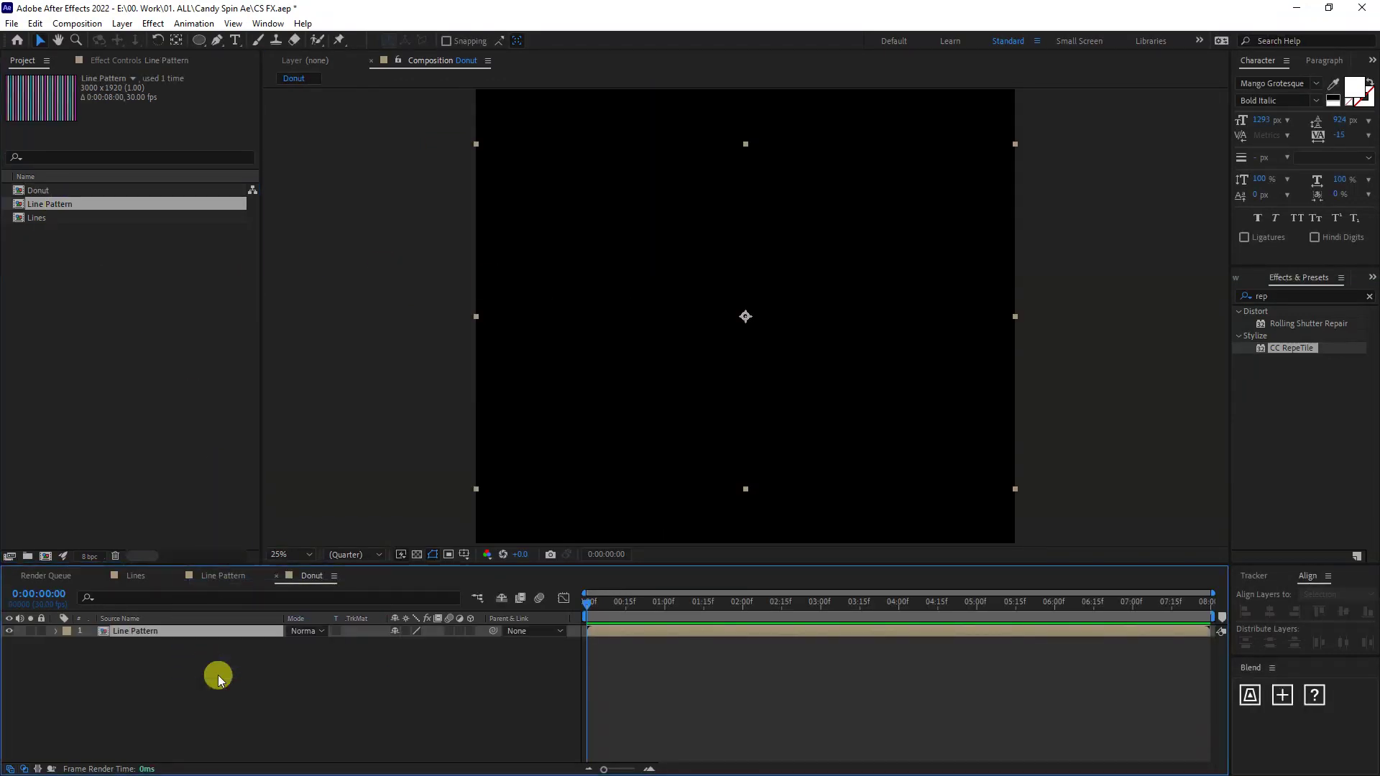
{"action": "left_click", "coordinate": [1368, 296]}
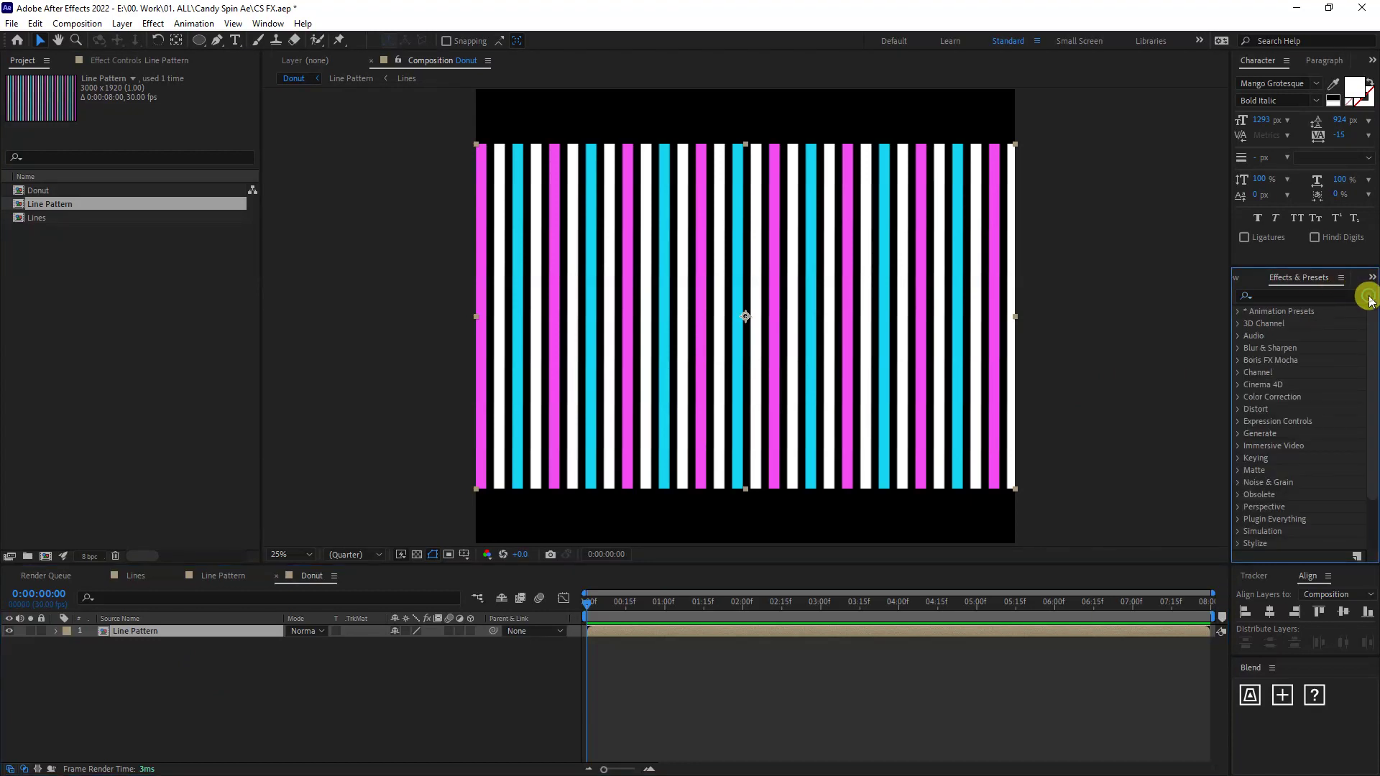
{"action": "left_click", "coordinate": [1335, 295]}
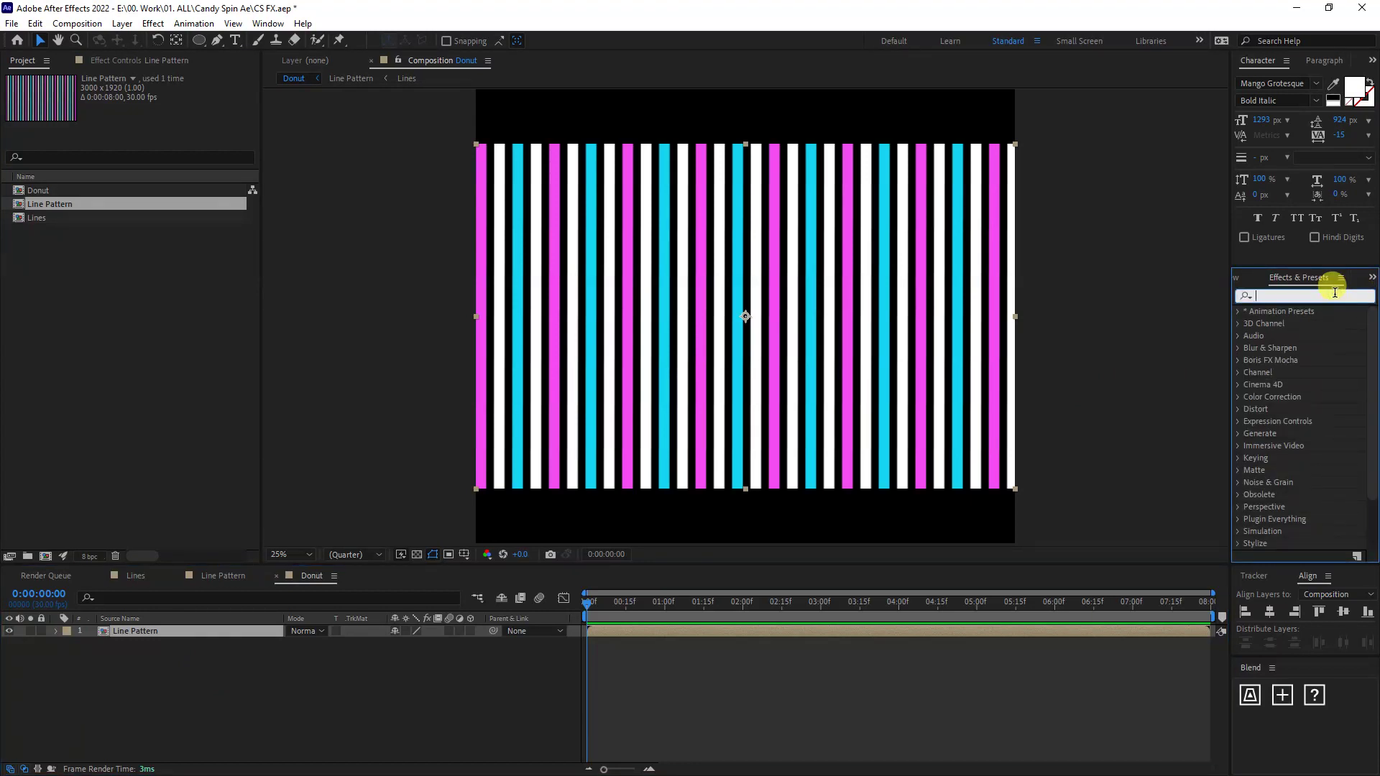
{"action": "type", "text": "bend"}
{"action": "left_click_drag", "start_coordinate": [1297, 365], "coordinate": [161, 632]}
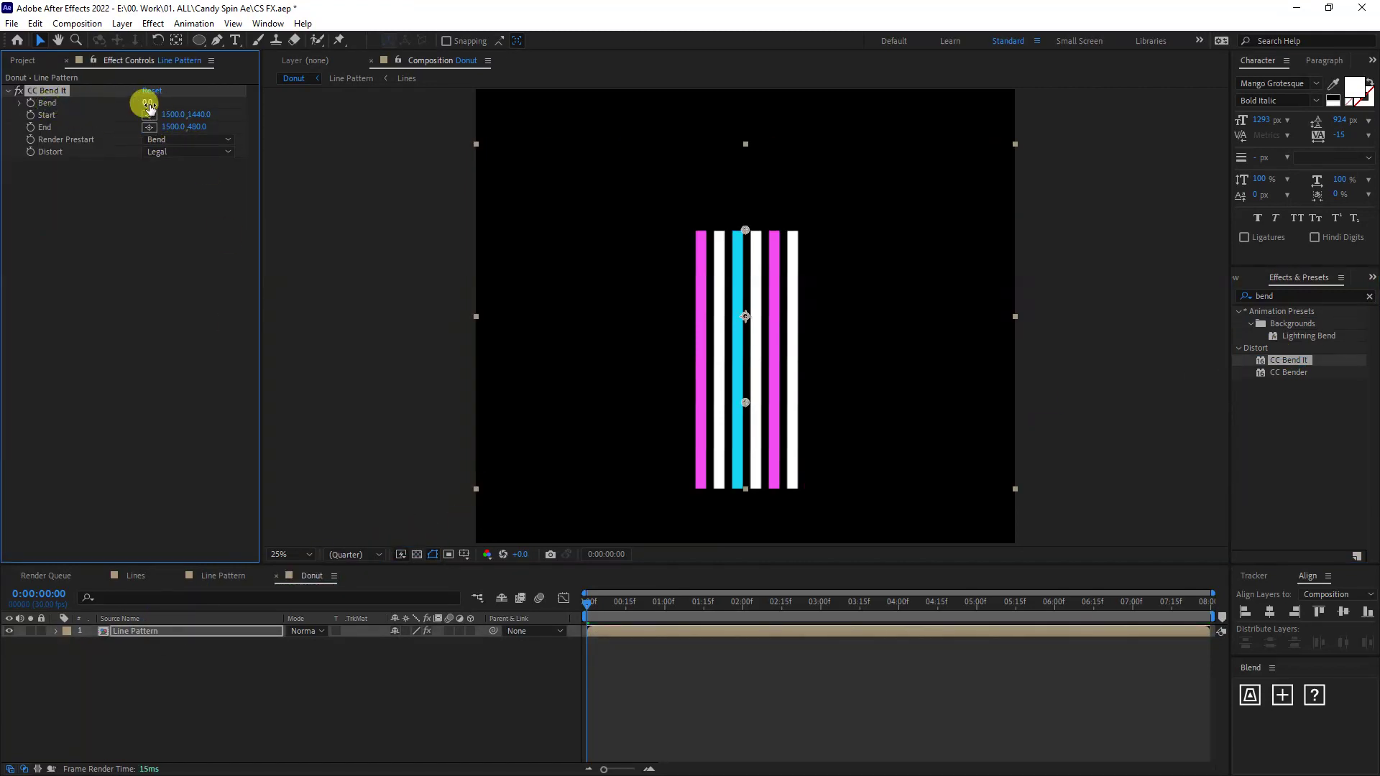
{"action": "left_click_drag", "start_coordinate": [144, 105], "coordinate": [355, 107]}
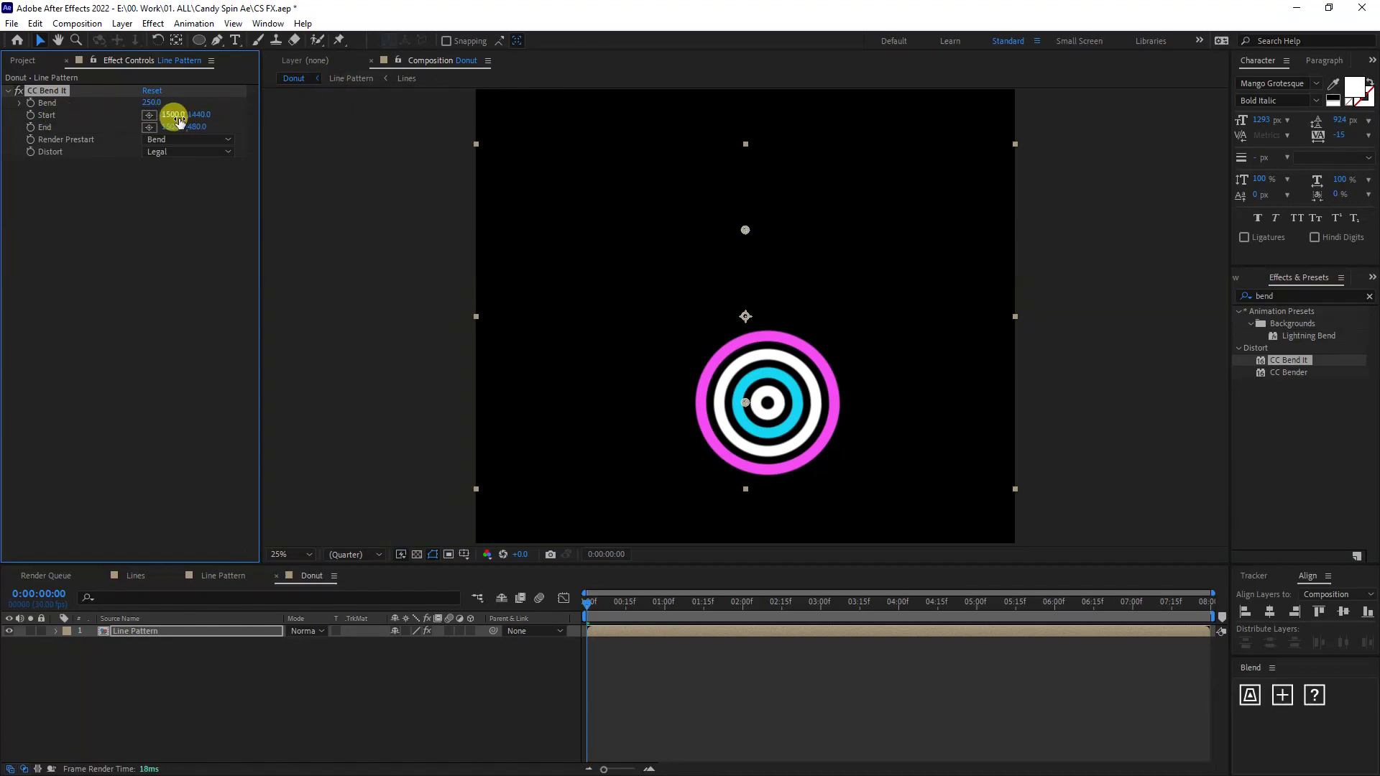
Adjust CC Bend It's Start and End points until the rings close into a complete round swirl.
{"action": "left_click_drag", "start_coordinate": [188, 117], "coordinate": [549, 124]}
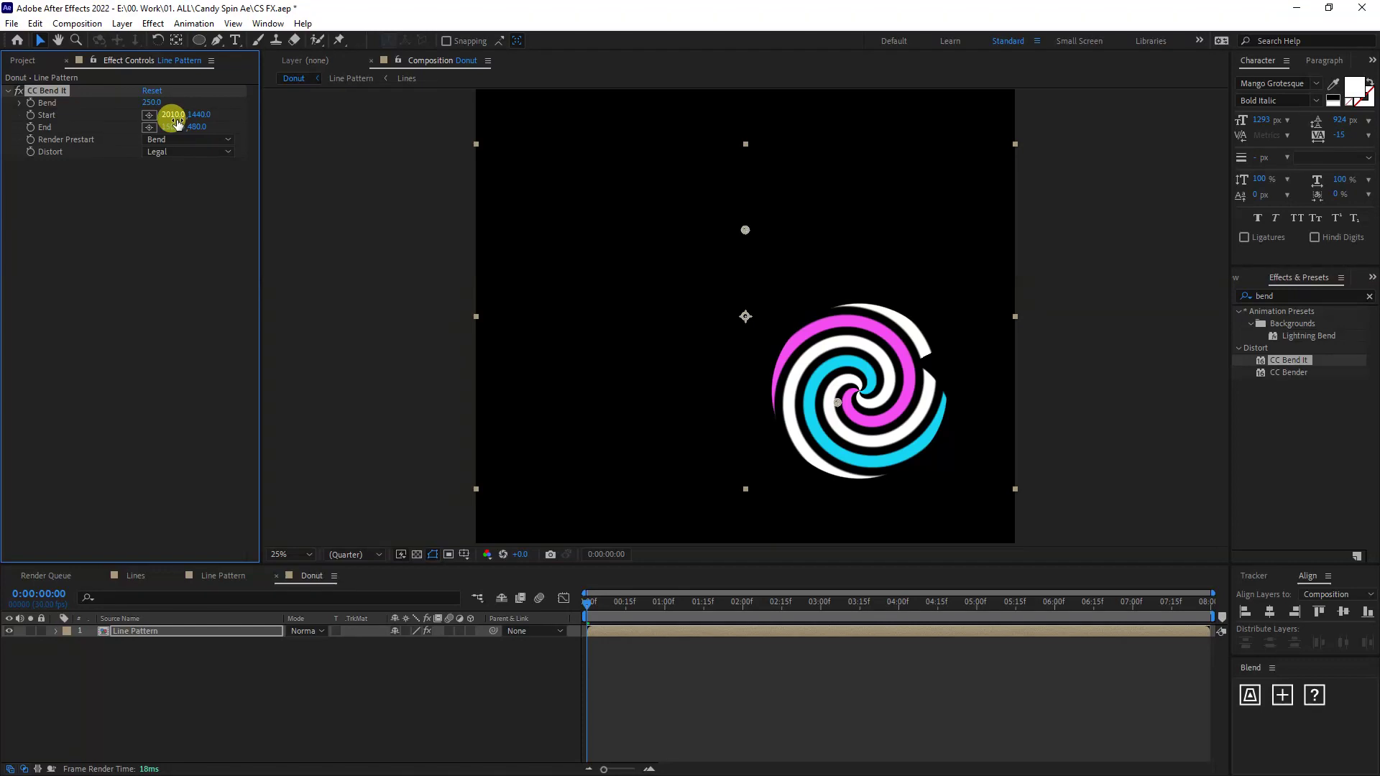
{"action": "left_click_drag", "start_coordinate": [197, 115], "coordinate": [174, 115]}
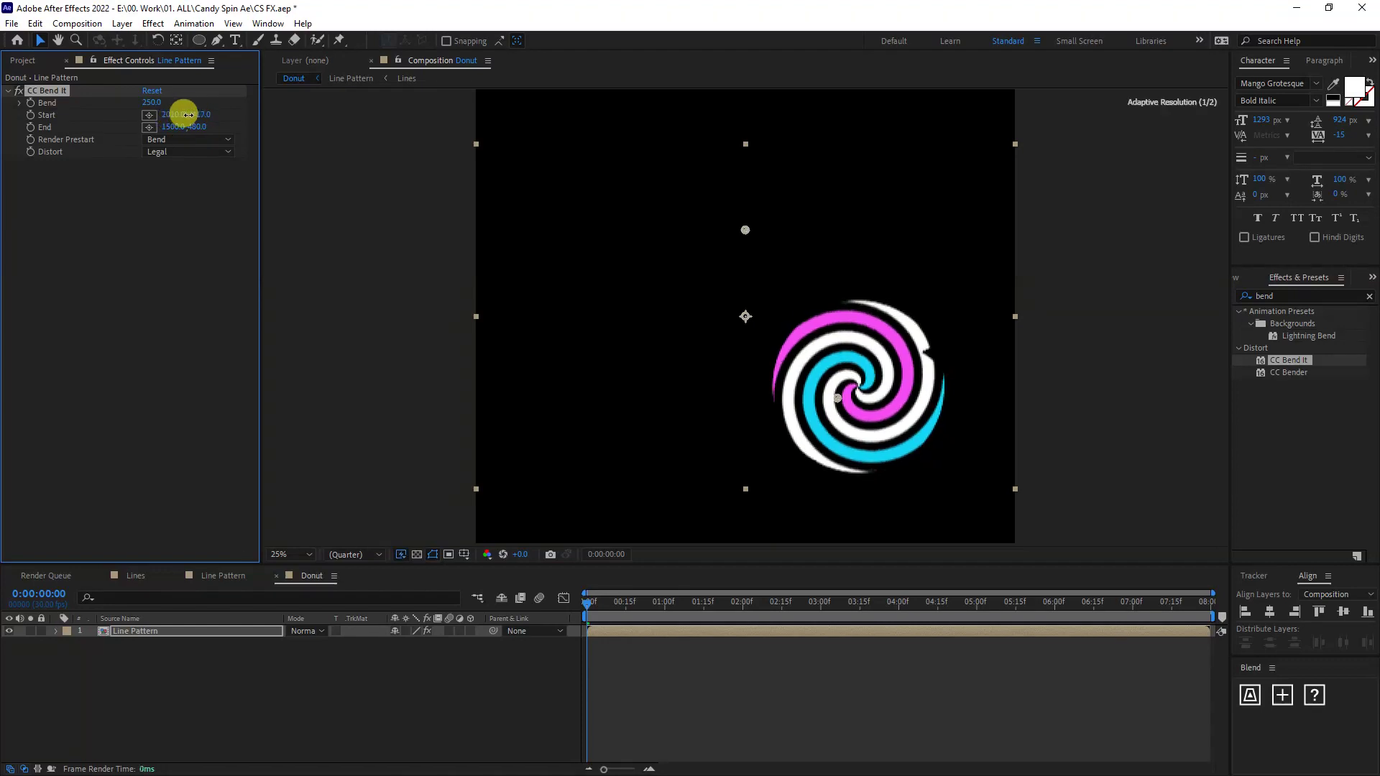
{"action": "left_click_drag", "start_coordinate": [202, 117], "coordinate": [11, 136]}
{"action": "mouse_move", "coordinate": [173, 119]}
{"action": "left_mouse_down"}
{"action": "mouse_move", "coordinate": [216, 123]}
{"action": "mouse_move", "coordinate": [129, 120]}
{"action": "mouse_move", "coordinate": [190, 130]}
{"action": "left_mouse_up"}
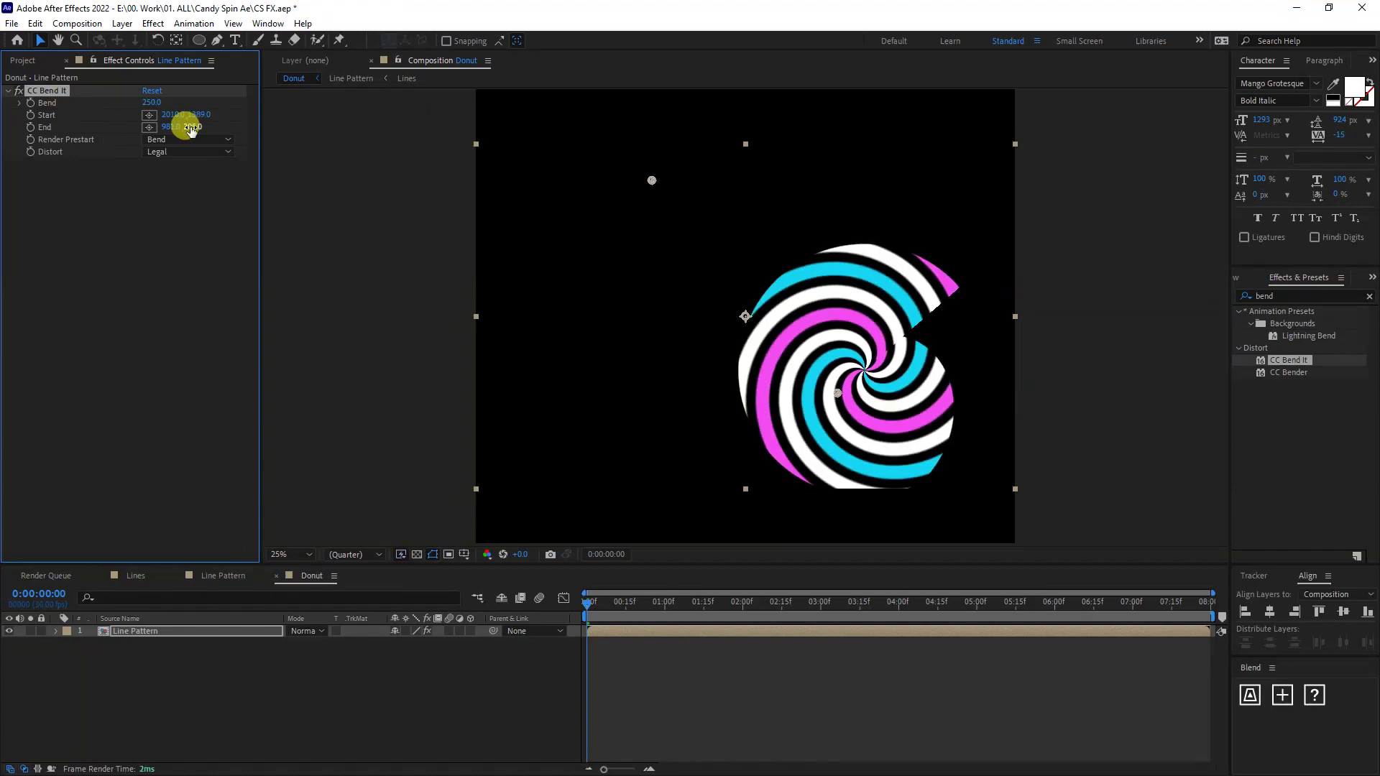
{"action": "left_click_drag", "start_coordinate": [194, 133], "coordinate": [72, 138]}
{"action": "left_click_drag", "start_coordinate": [744, 397], "coordinate": [844, 486]}
{"action": "left_click_drag", "start_coordinate": [192, 128], "coordinate": [77, 130]}
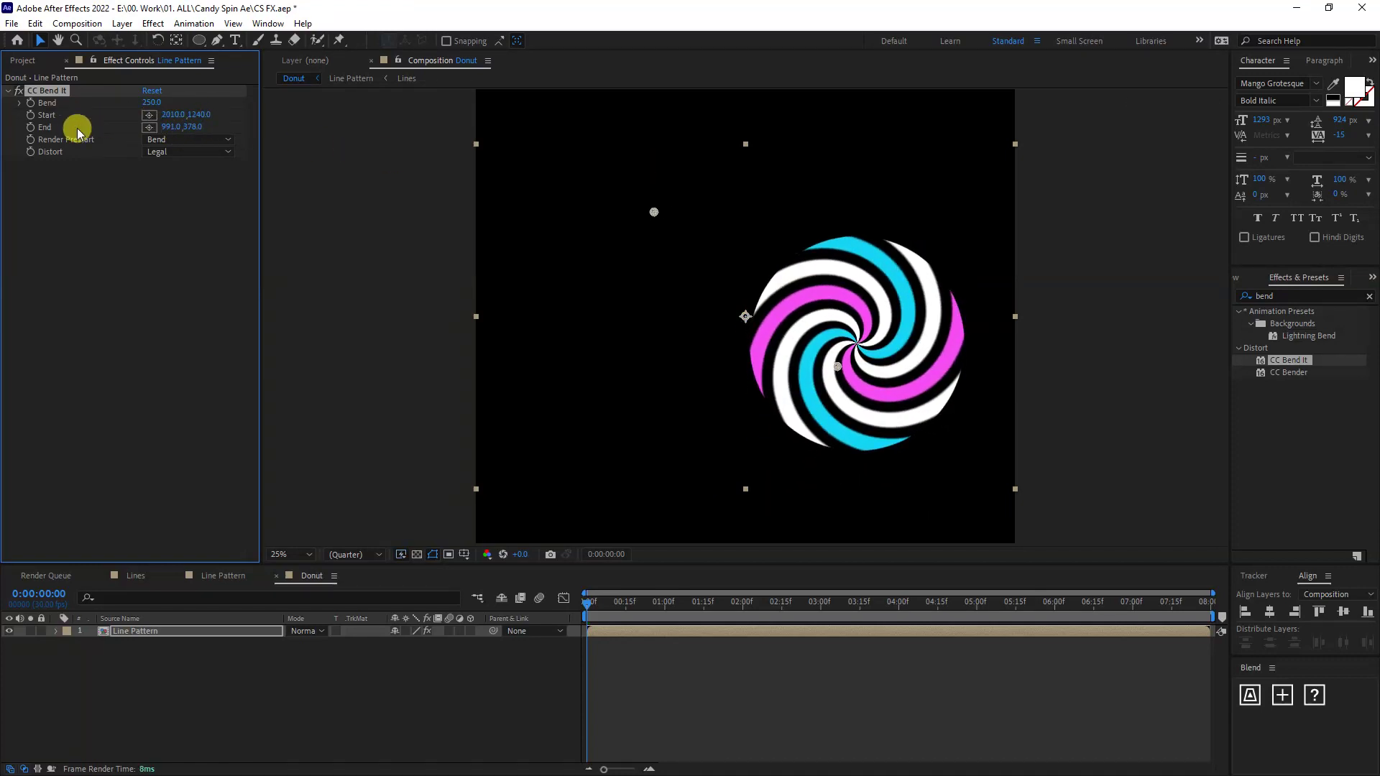
{"action": "left_click", "coordinate": [1127, 308]}
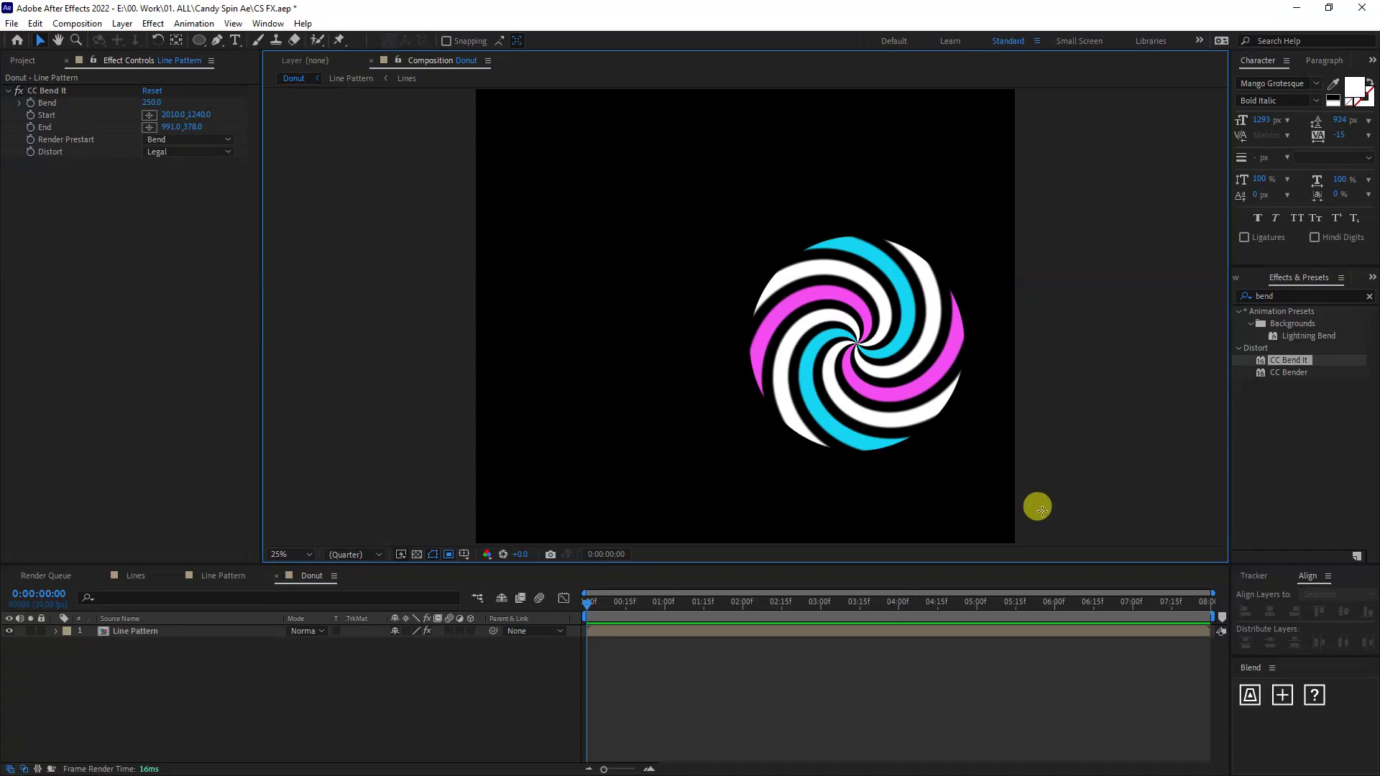
Crop the Donut comp to a tight region of interest around the swirl and stop the preview.
{"action": "left_click_drag", "start_coordinate": [1039, 509], "coordinate": [700, 184]}
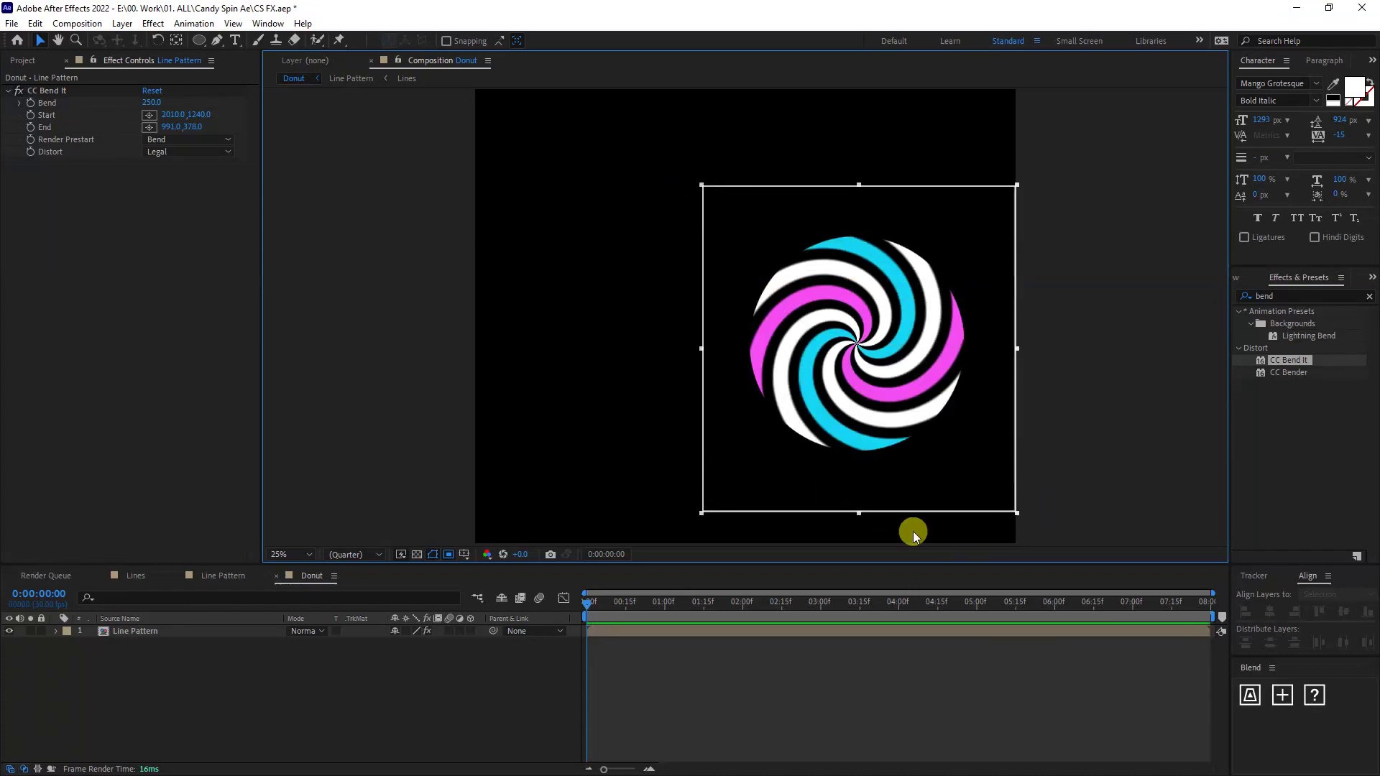
{"action": "left_click_drag", "start_coordinate": [912, 512], "coordinate": [912, 499]}
{"action": "left_click", "coordinate": [80, 23]}
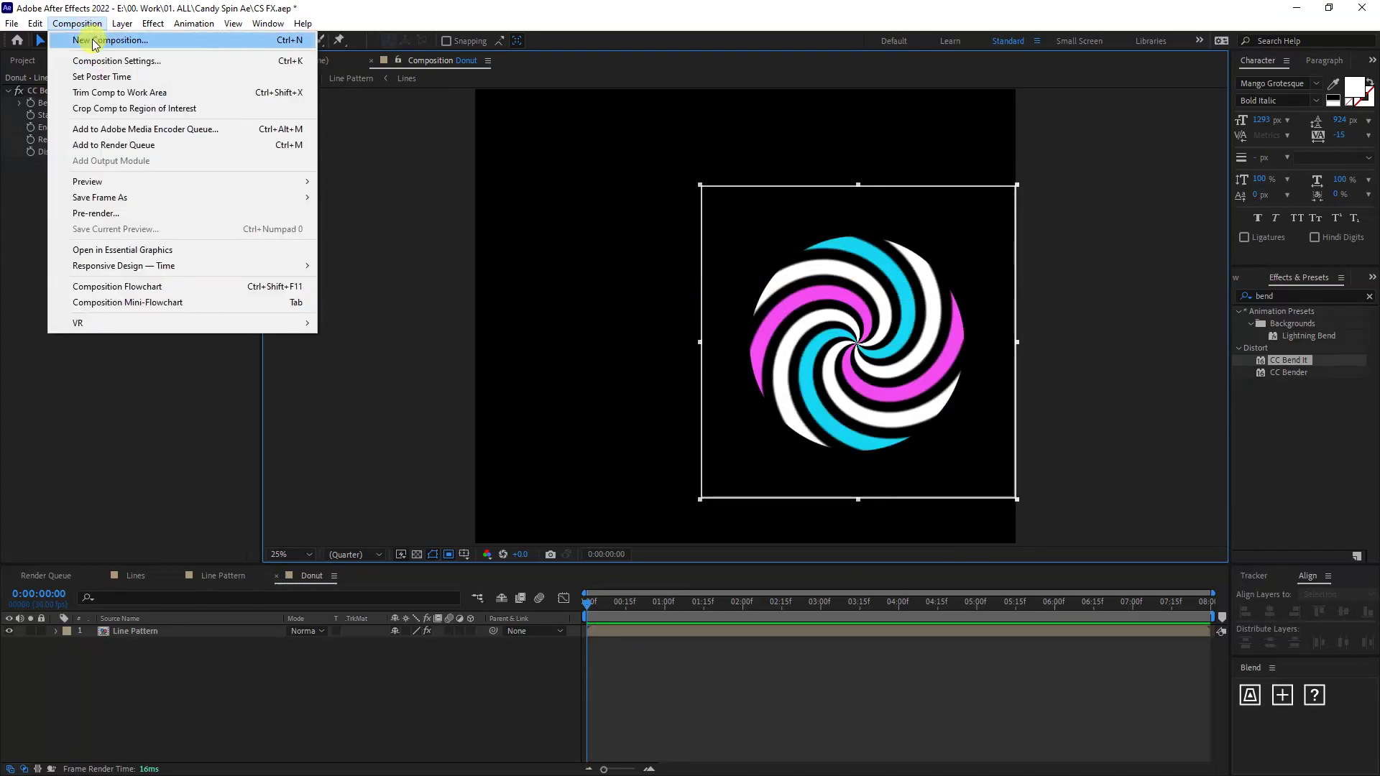
{"action": "left_click", "coordinate": [173, 111]}
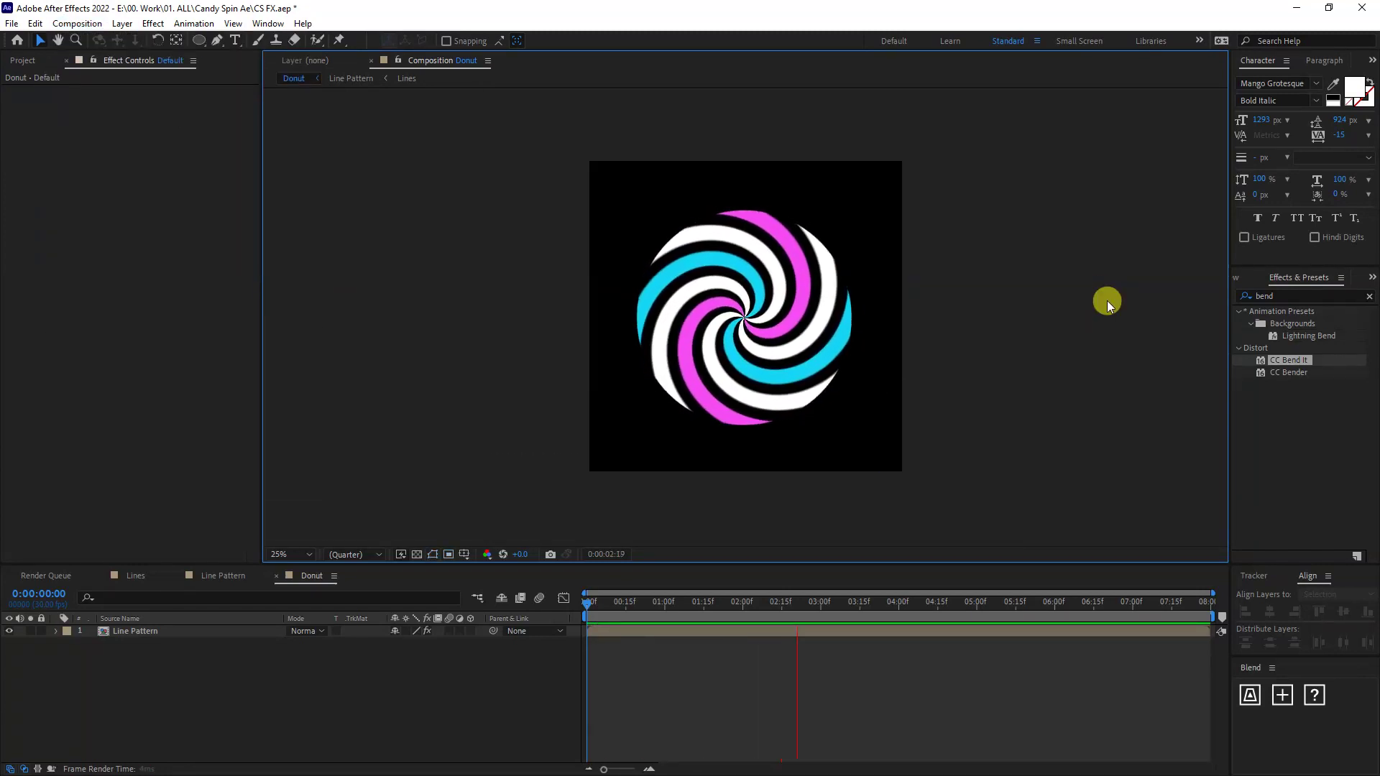
{"action": "key", "text": "space"}
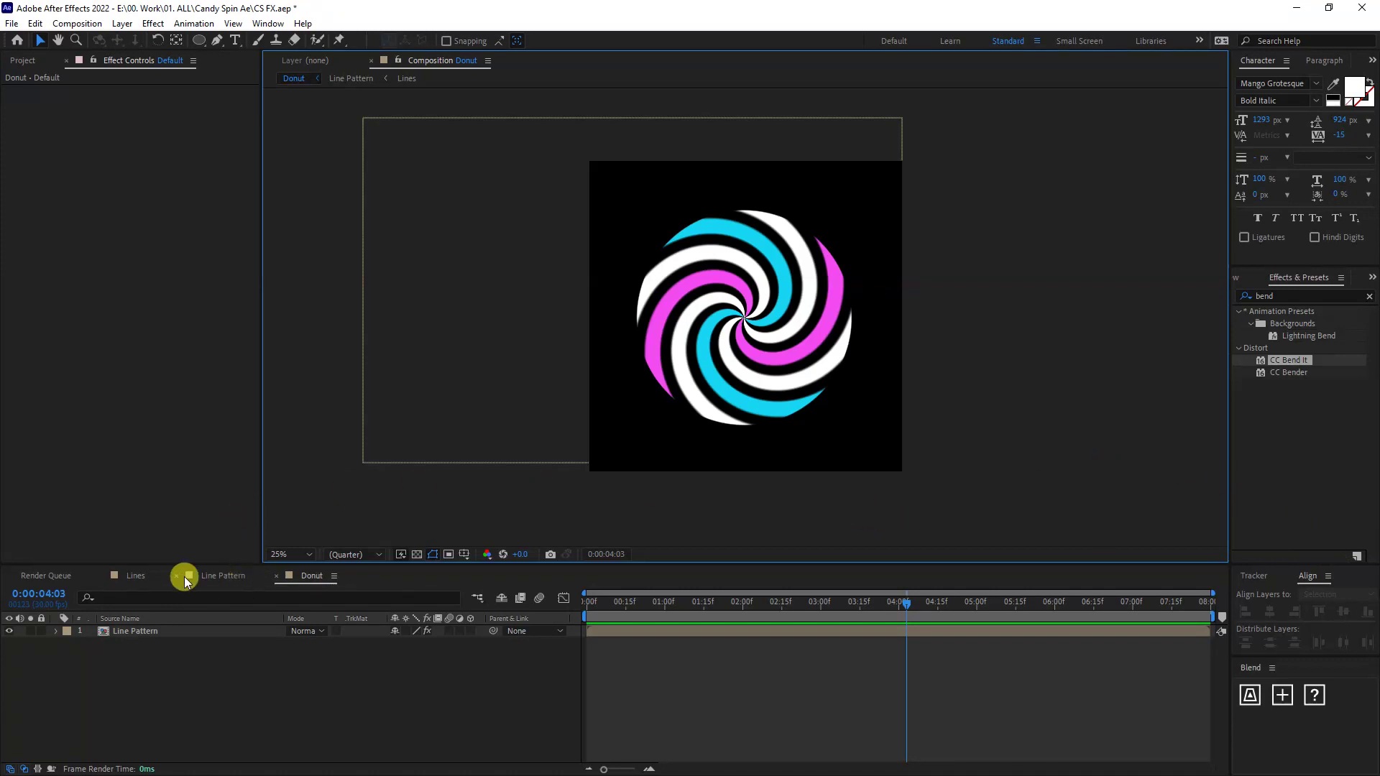
Pre-compose the four stripe shape layers in the Lines comp into a nested comp named 'Lines'.
{"action": "left_click", "coordinate": [135, 575]}
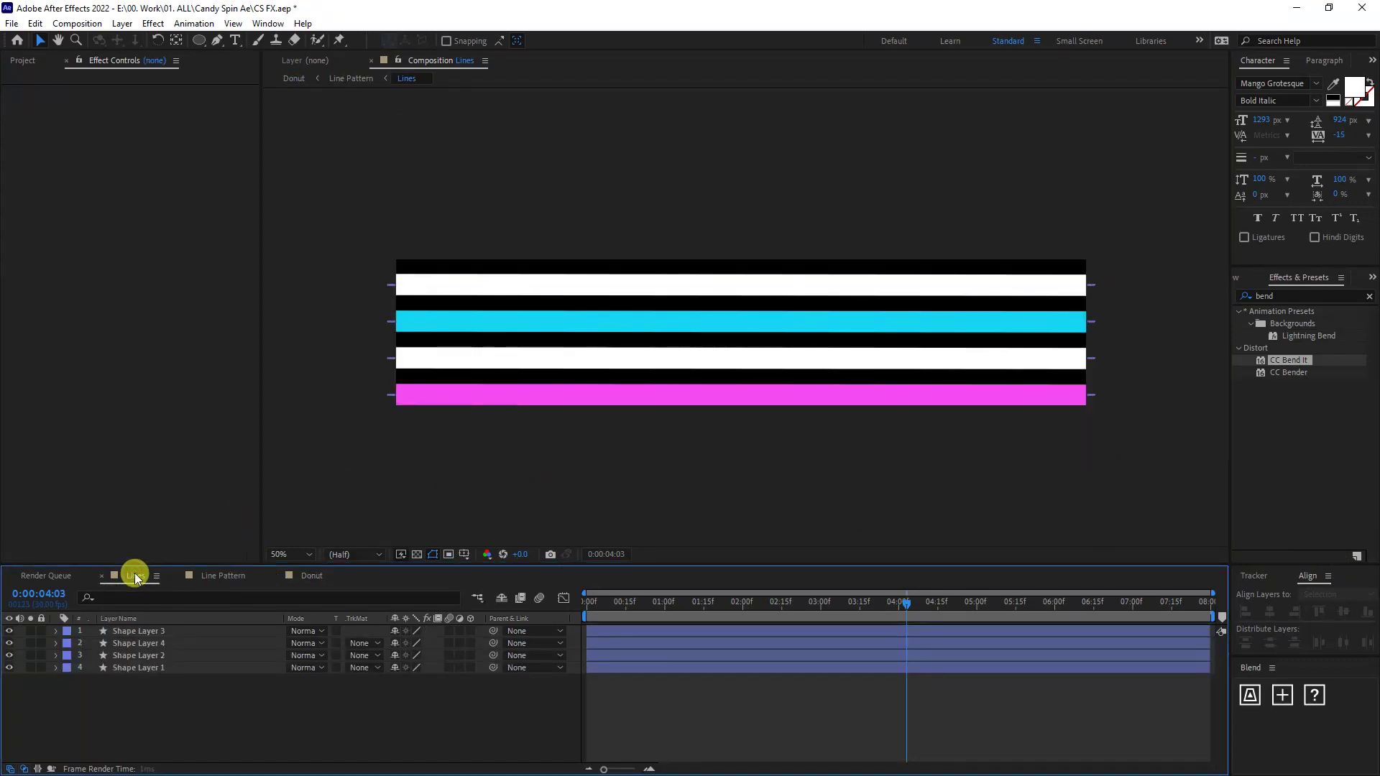
{"action": "left_click_drag", "start_coordinate": [234, 733], "coordinate": [127, 651]}
{"action": "right_click", "coordinate": [131, 660]}
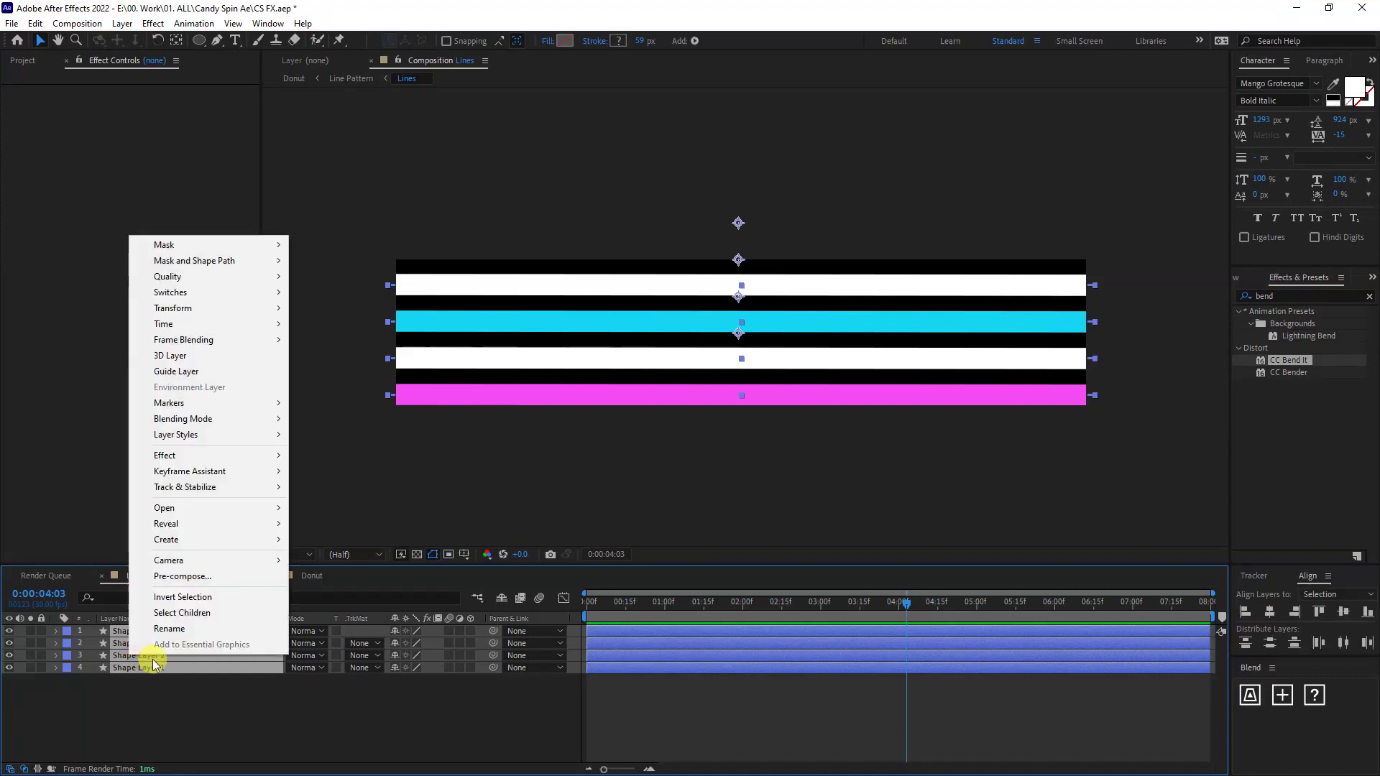
{"action": "left_click", "coordinate": [183, 575]}
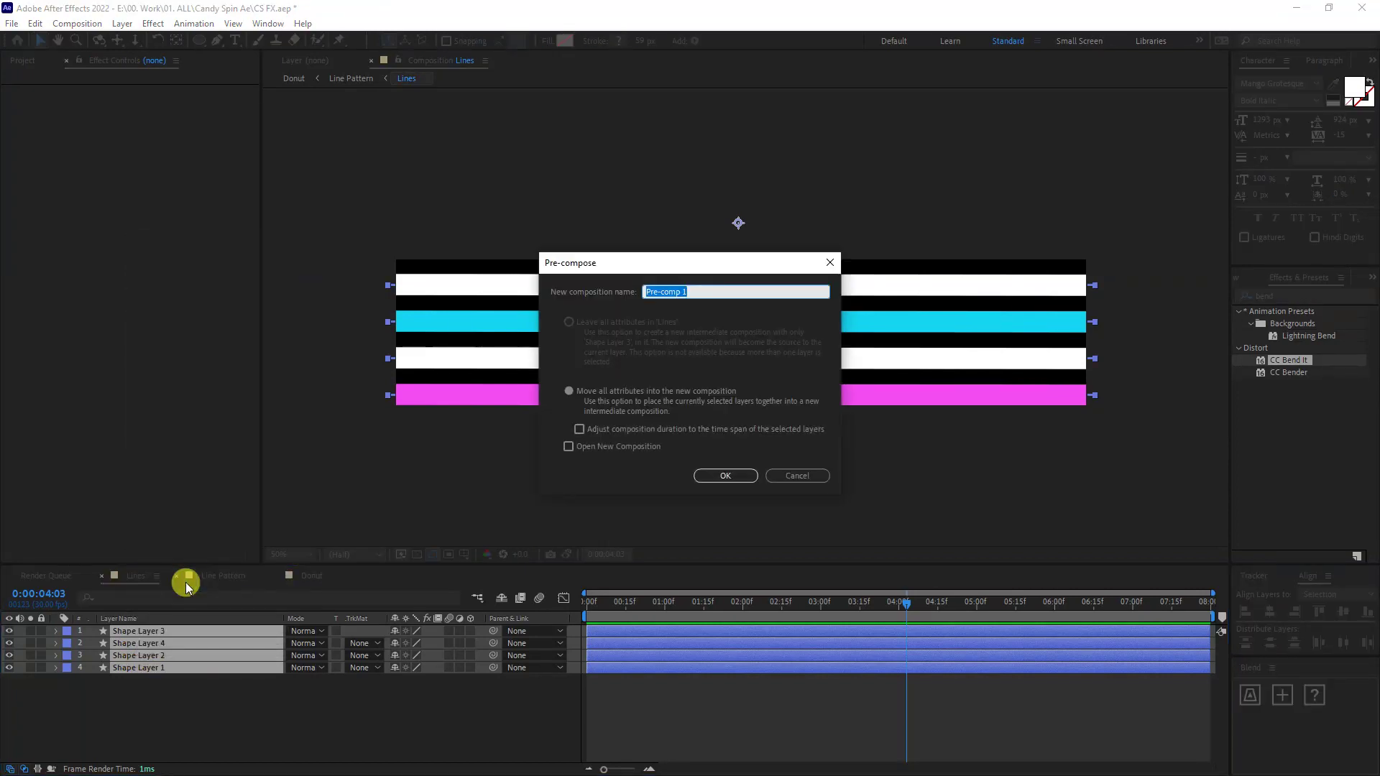
{"action": "type", "text": "Lines"}
{"action": "key", "text": "Return"}
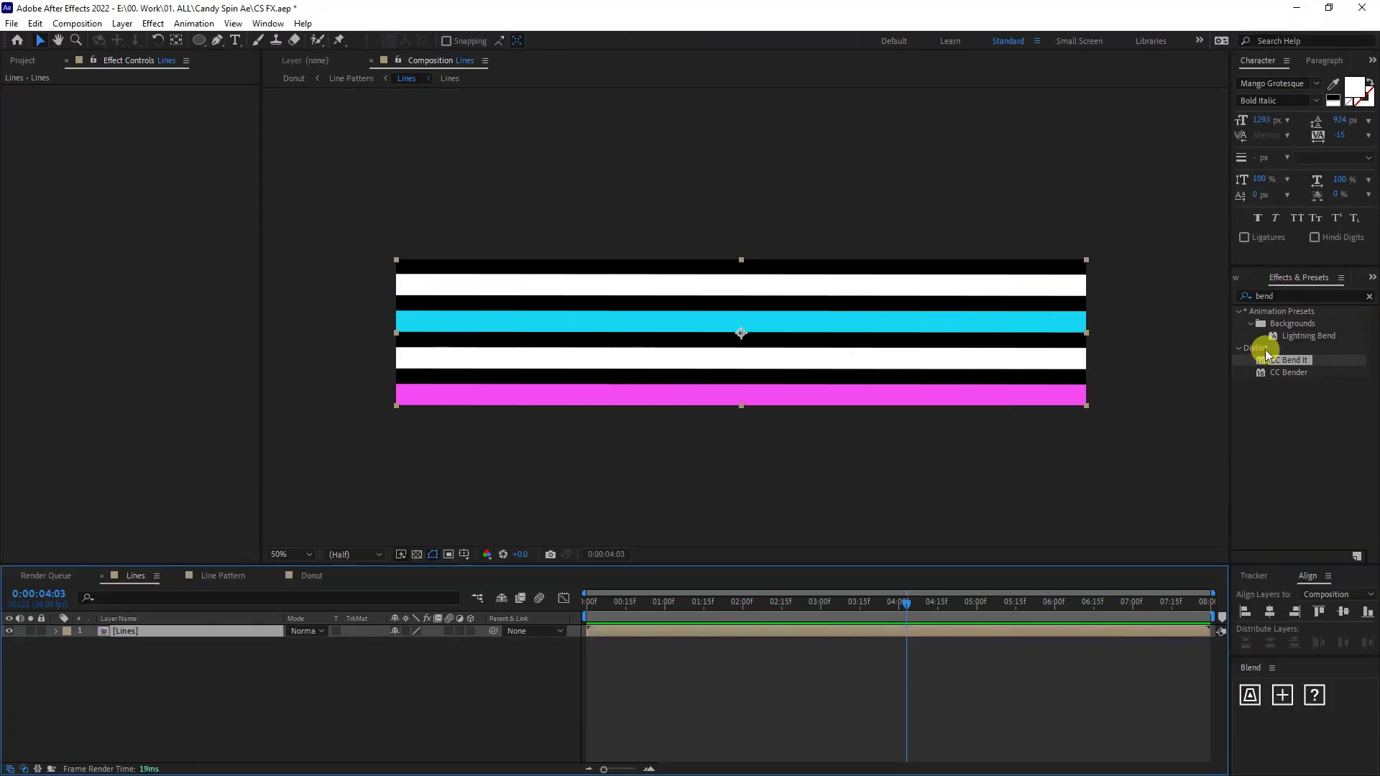
Find Wave Warp with 'wav' and apply it to the Lines layer.
{"action": "left_click", "coordinate": [1369, 300]}
{"action": "left_click", "coordinate": [1303, 296]}
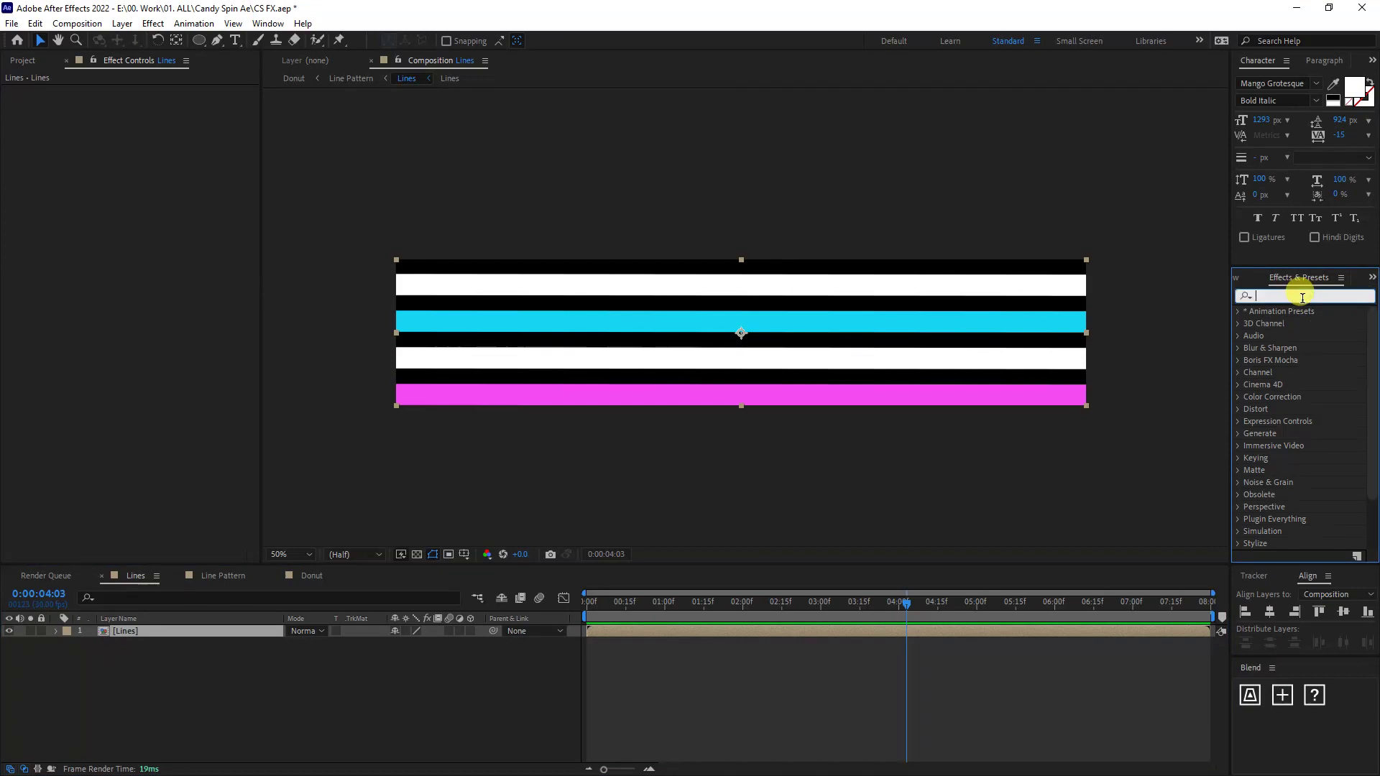
{"action": "type", "text": "wav"}
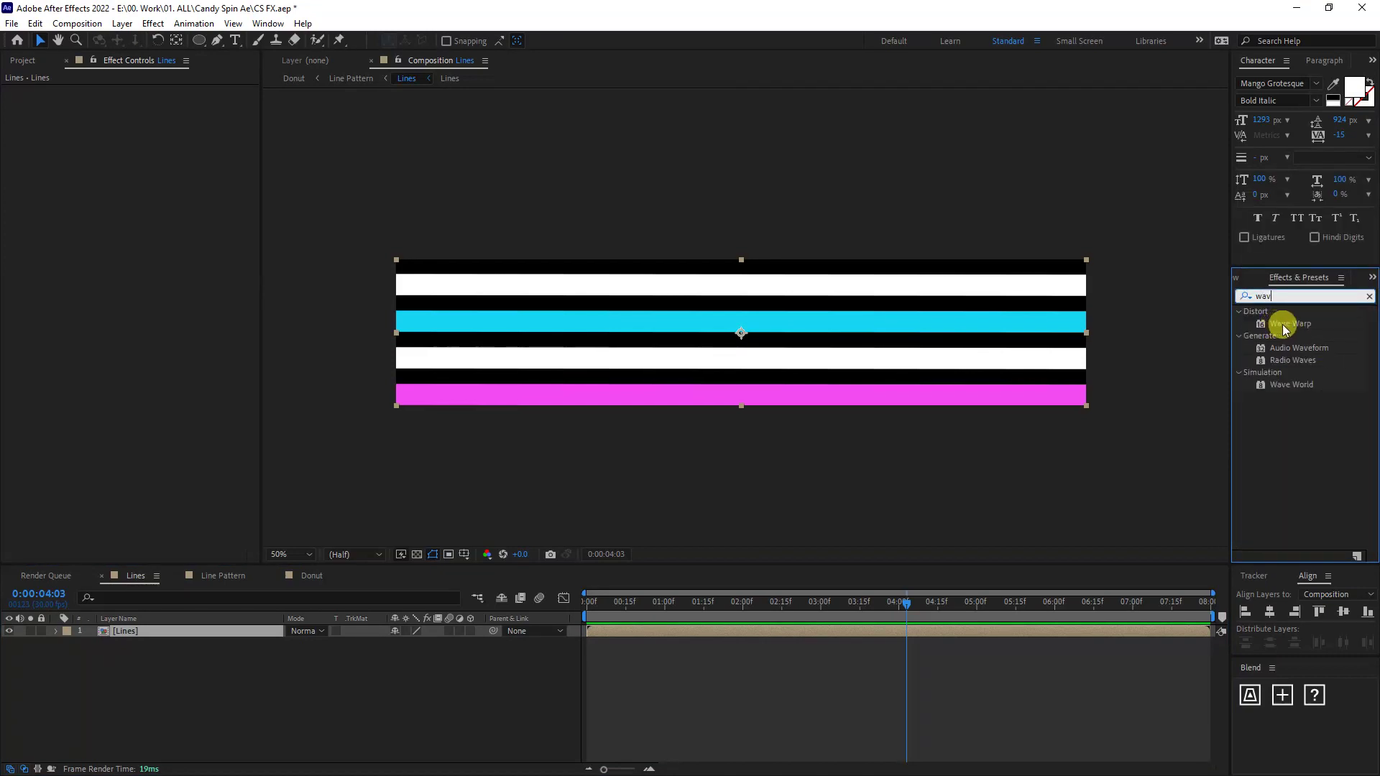
{"action": "left_click_drag", "start_coordinate": [1295, 329], "coordinate": [145, 636]}
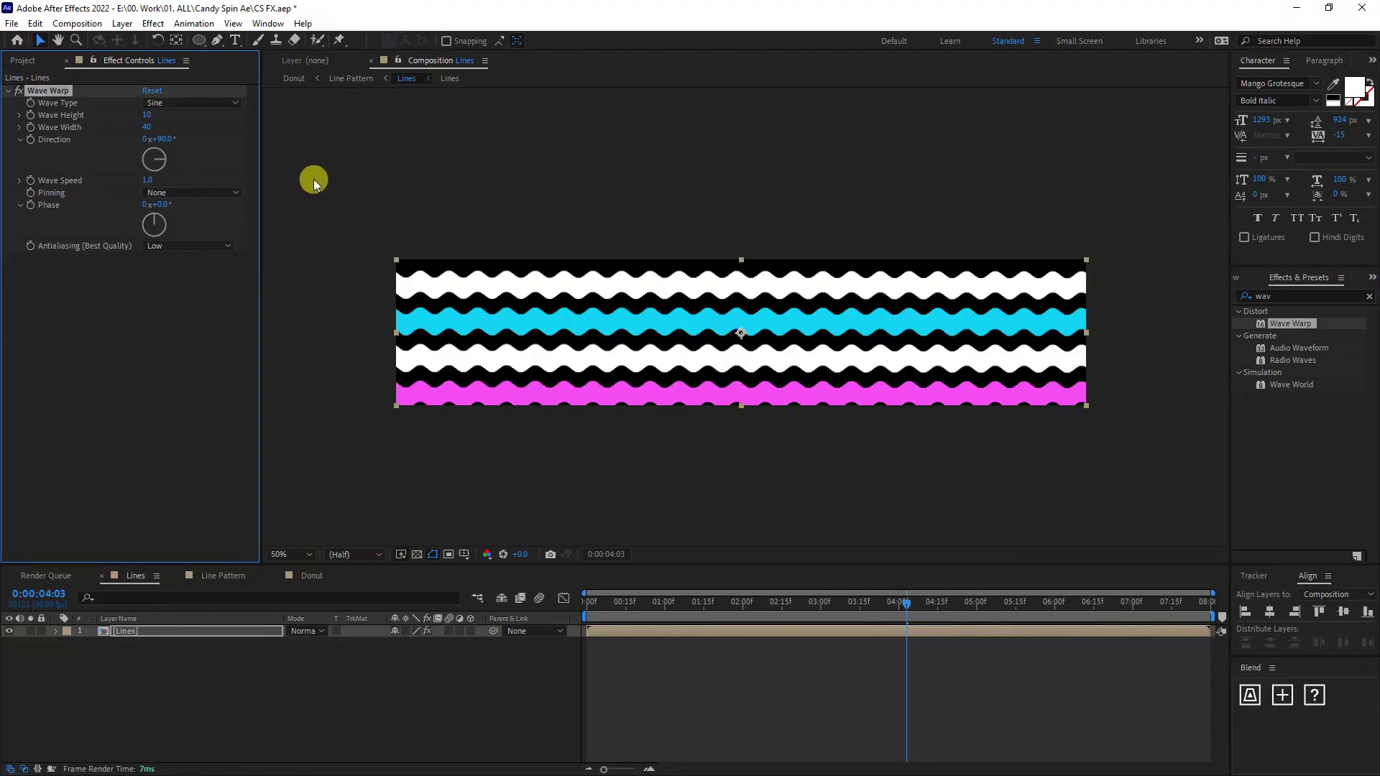
Set Wave Warp to Wave Height 21 and Wave Width 167, checking the Donut swirl.
{"action": "left_click_drag", "start_coordinate": [147, 119], "coordinate": [622, 136]}
{"action": "left_click", "coordinate": [146, 126]}
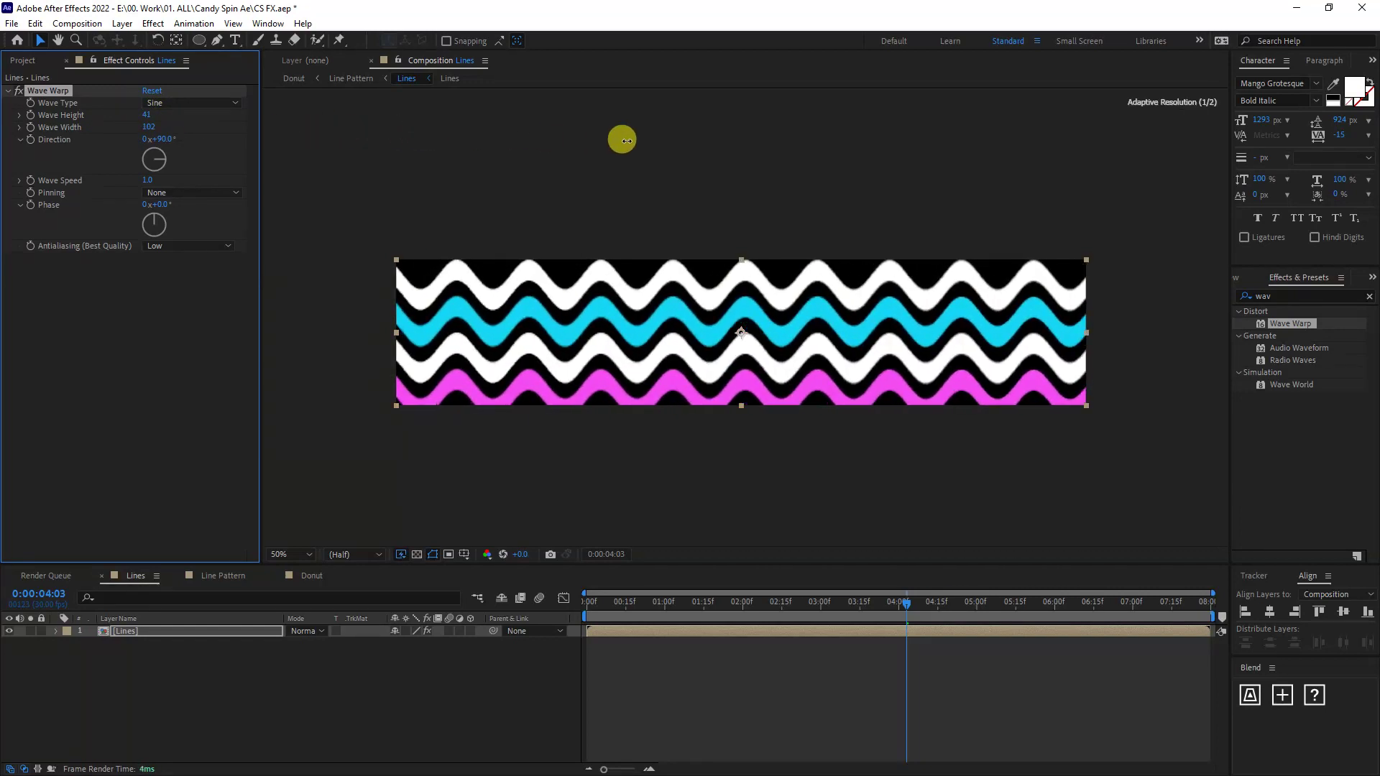
{"action": "left_click", "coordinate": [304, 576]}
{"action": "key", "text": "period"}
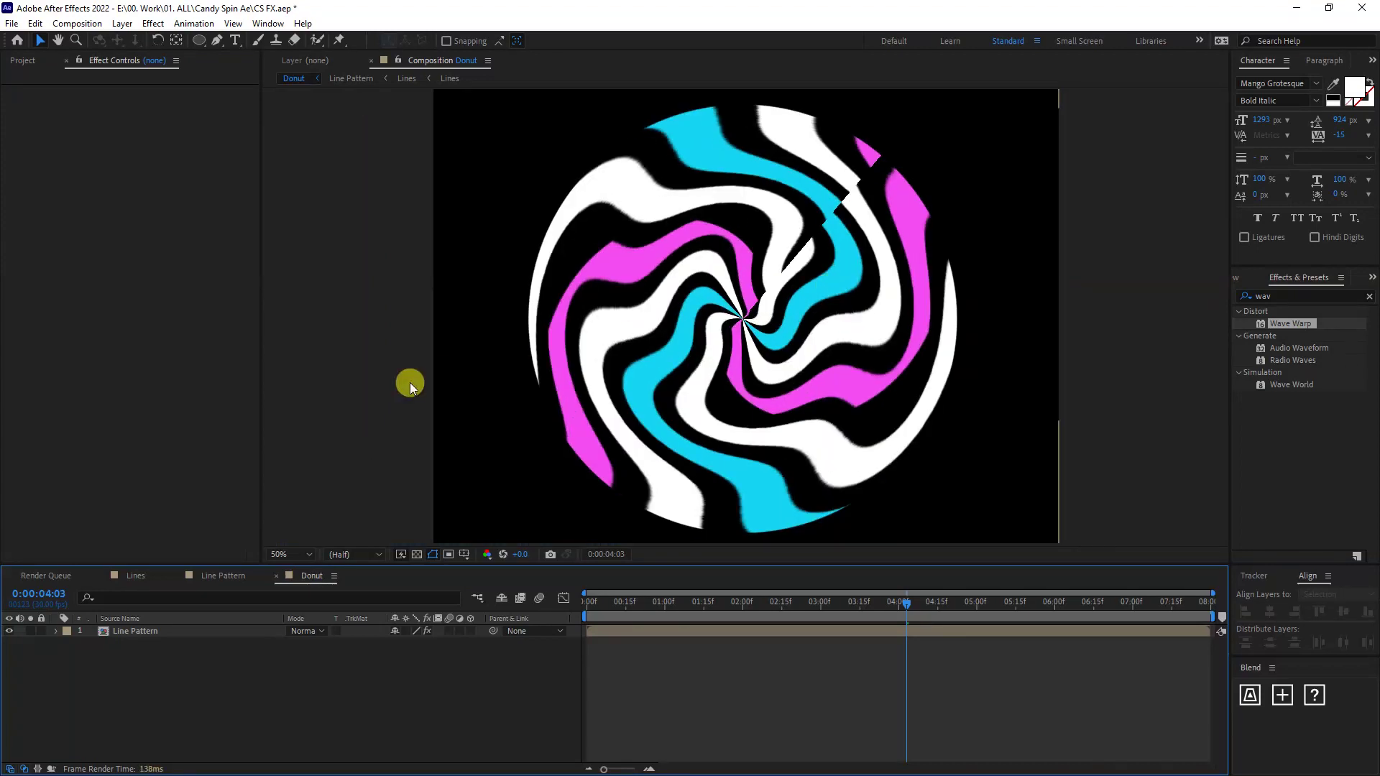
{"action": "left_click", "coordinate": [143, 576]}
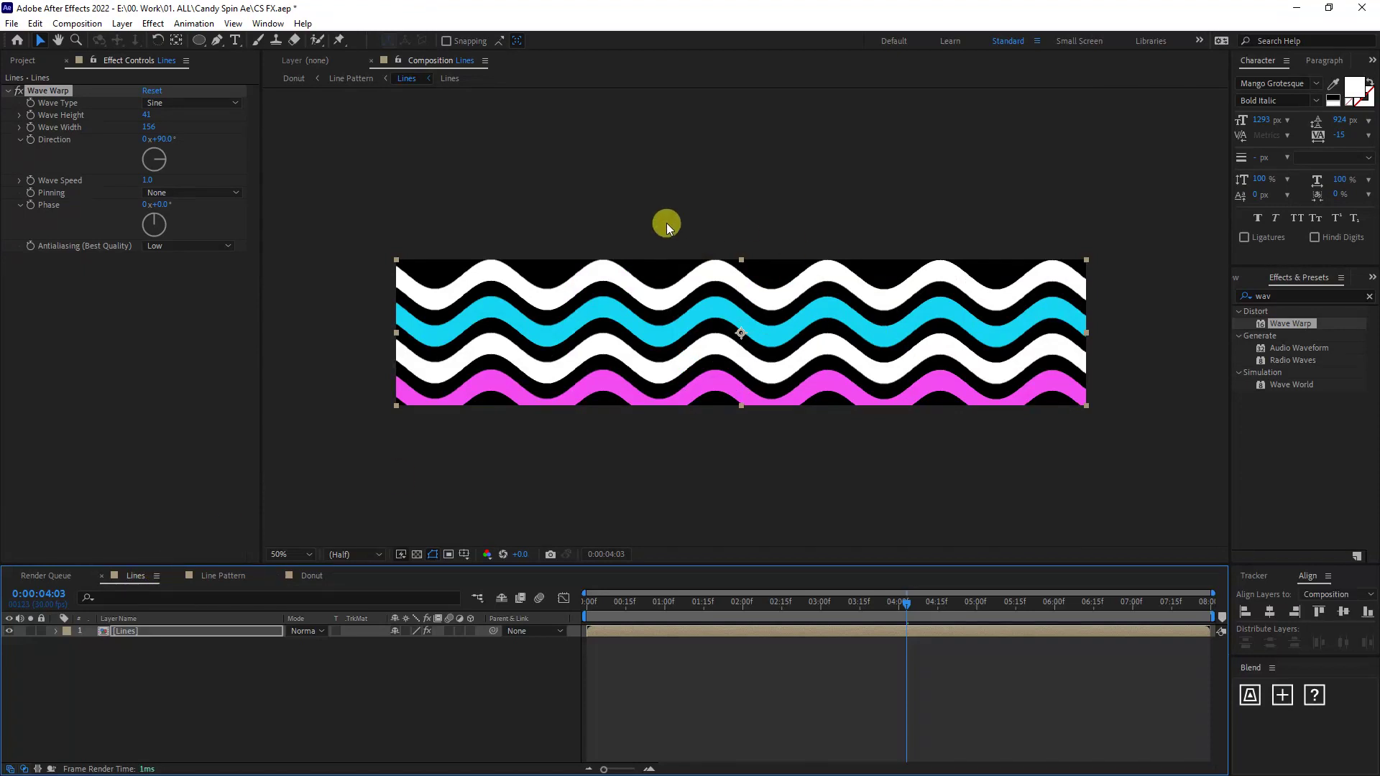
{"action": "left_click_drag", "start_coordinate": [150, 130], "coordinate": [185, 129]}
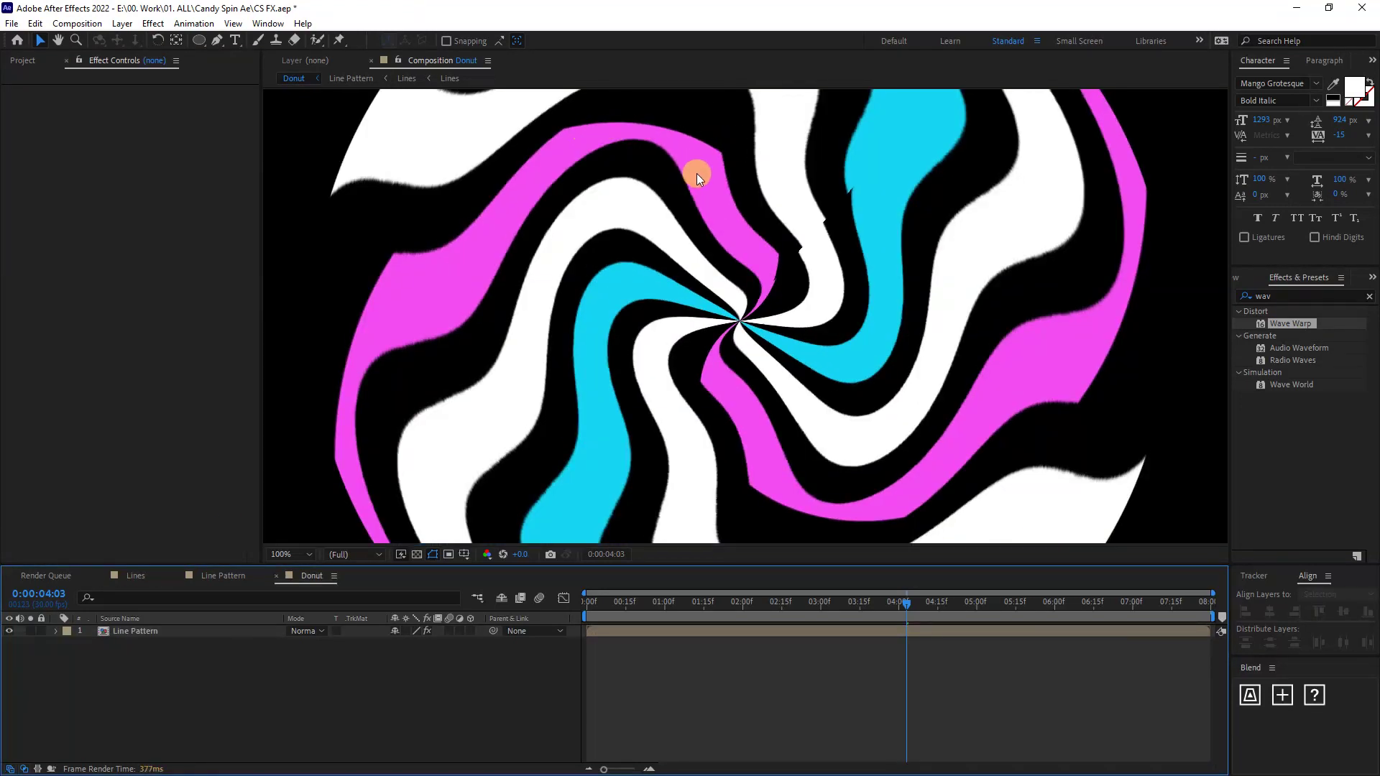
{"action": "scroll", "coordinate": [701, 190], "scroll_direction": "down", "scroll_amount": 2}
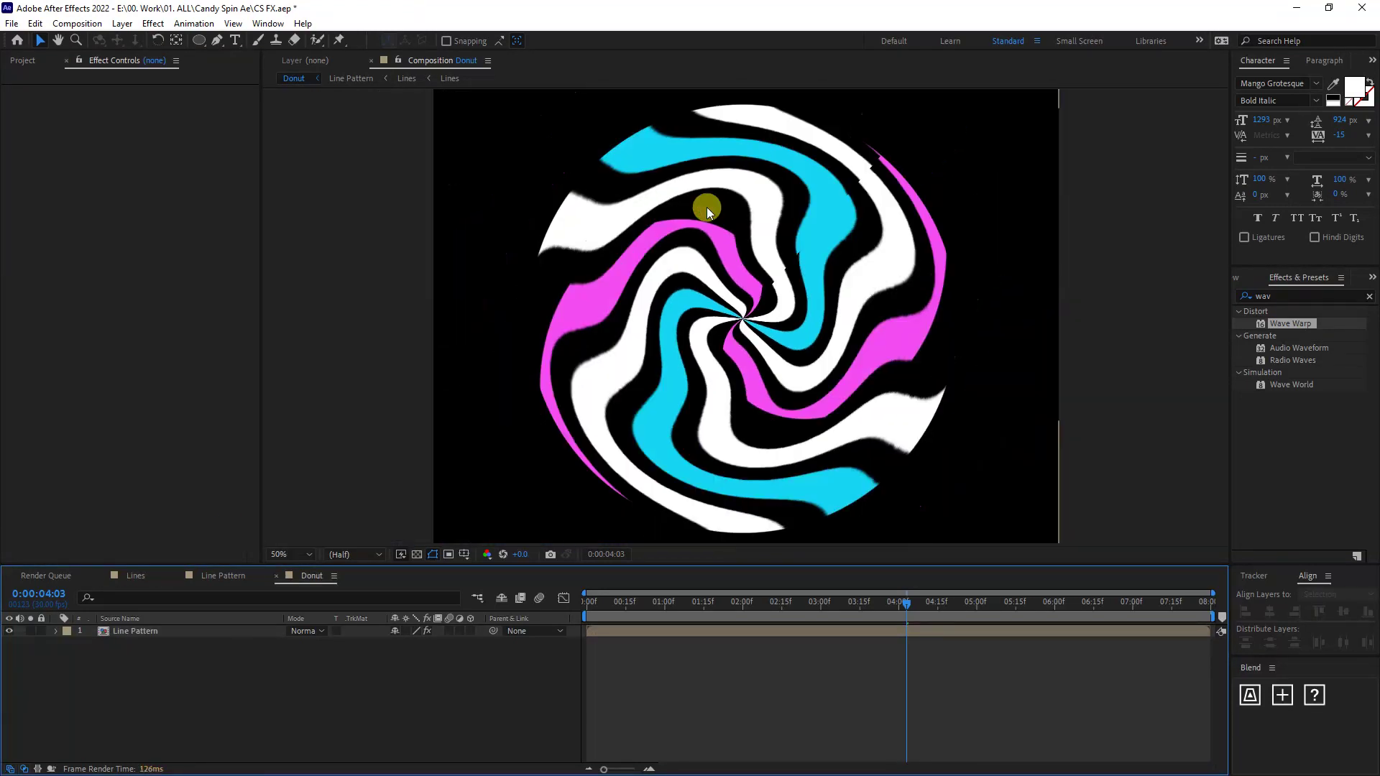
Open the nested Lines composition from the Lines layer.
{"action": "left_click", "coordinate": [143, 576]}
{"action": "left_click", "coordinate": [486, 372]}
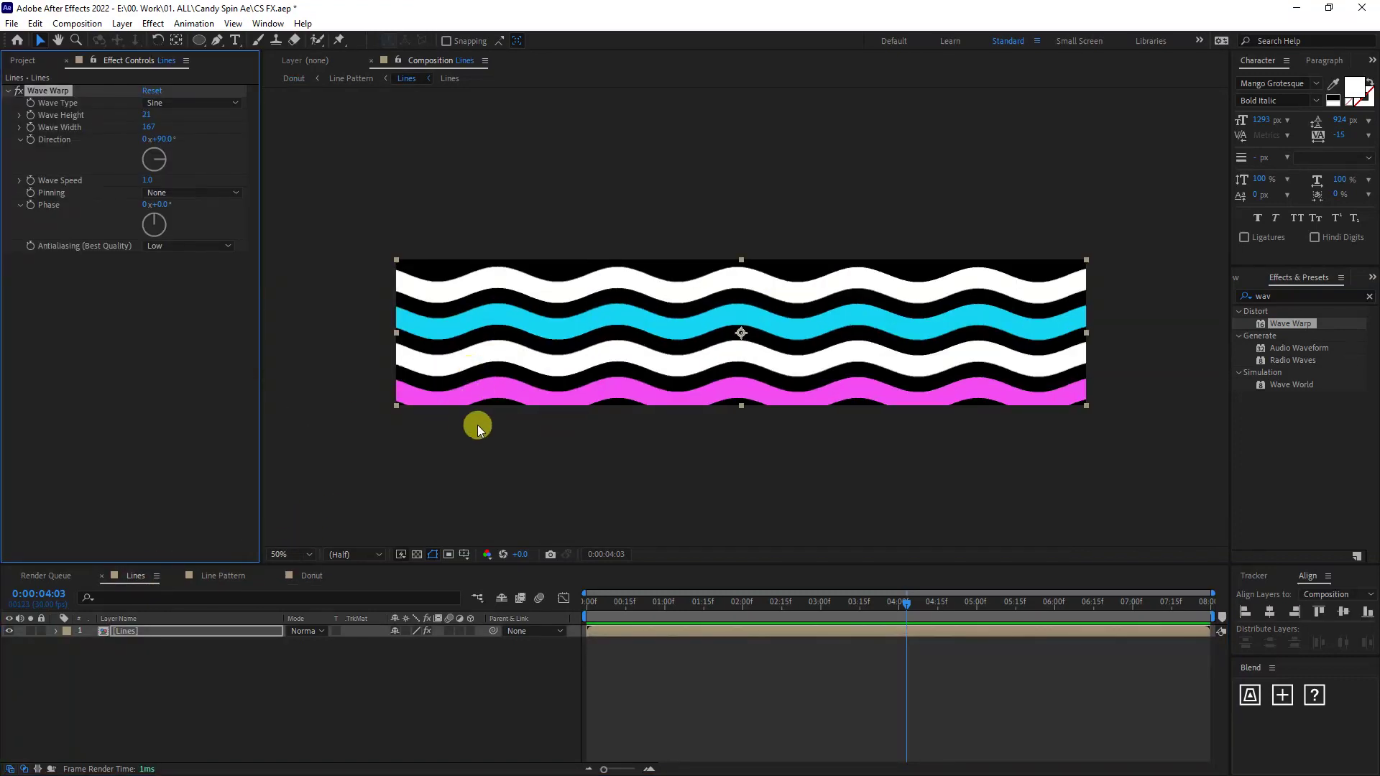
{"action": "left_click", "coordinate": [125, 631]}
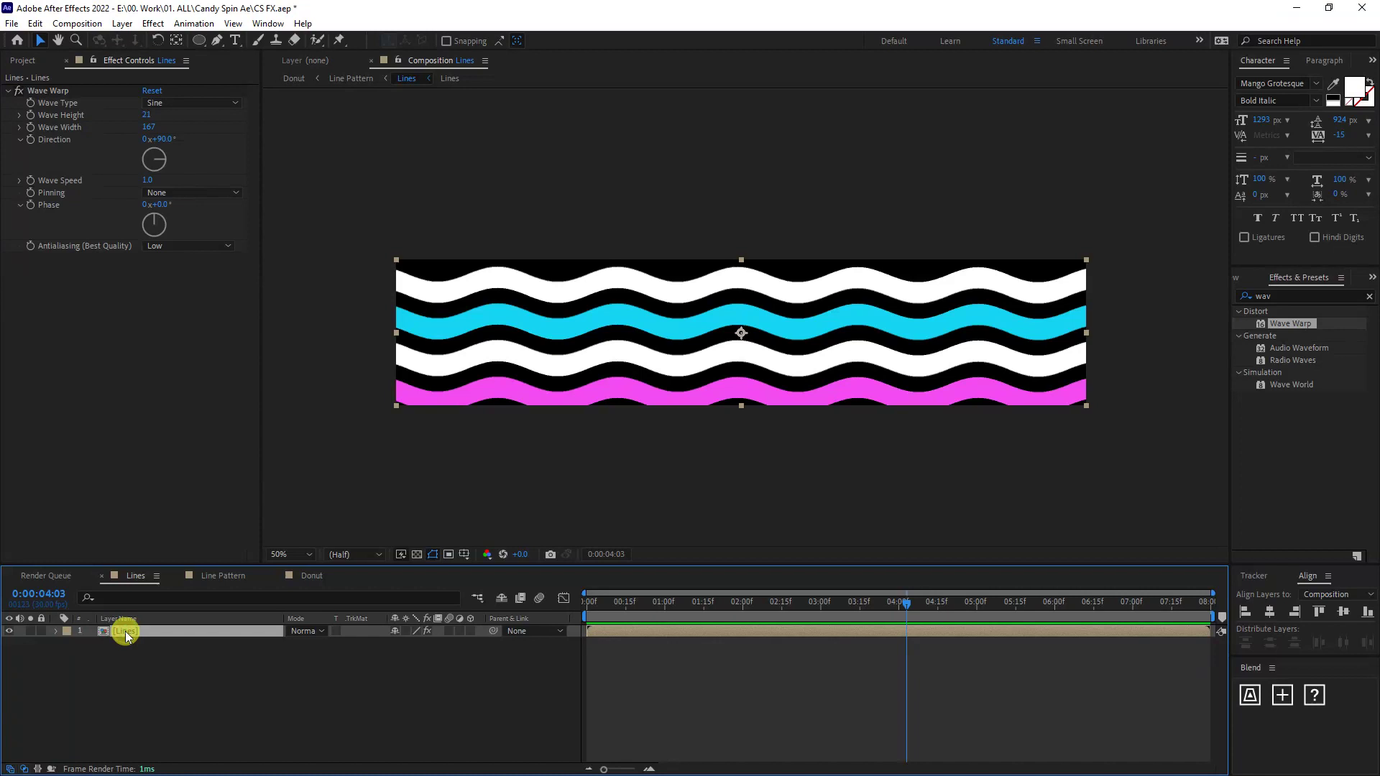
{"action": "double_click", "coordinate": [125, 631]}
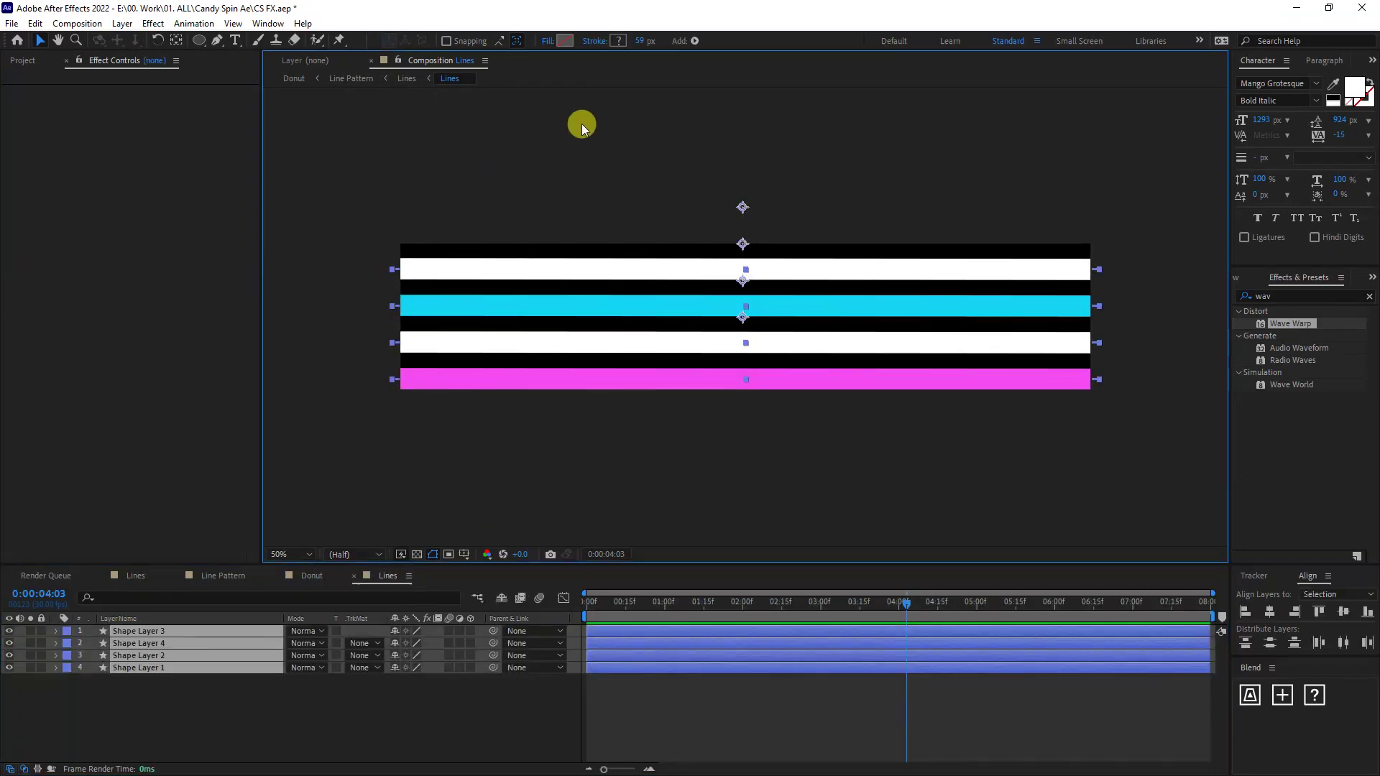
Thin the four stripes' stroke from 59 px to 42 px and view the Donut swirl again.
{"action": "mouse_move", "coordinate": [640, 43]}
{"action": "left_mouse_down"}
{"action": "mouse_move", "coordinate": [623, 32]}
{"action": "mouse_move", "coordinate": [532, 340]}
{"action": "left_mouse_up"}
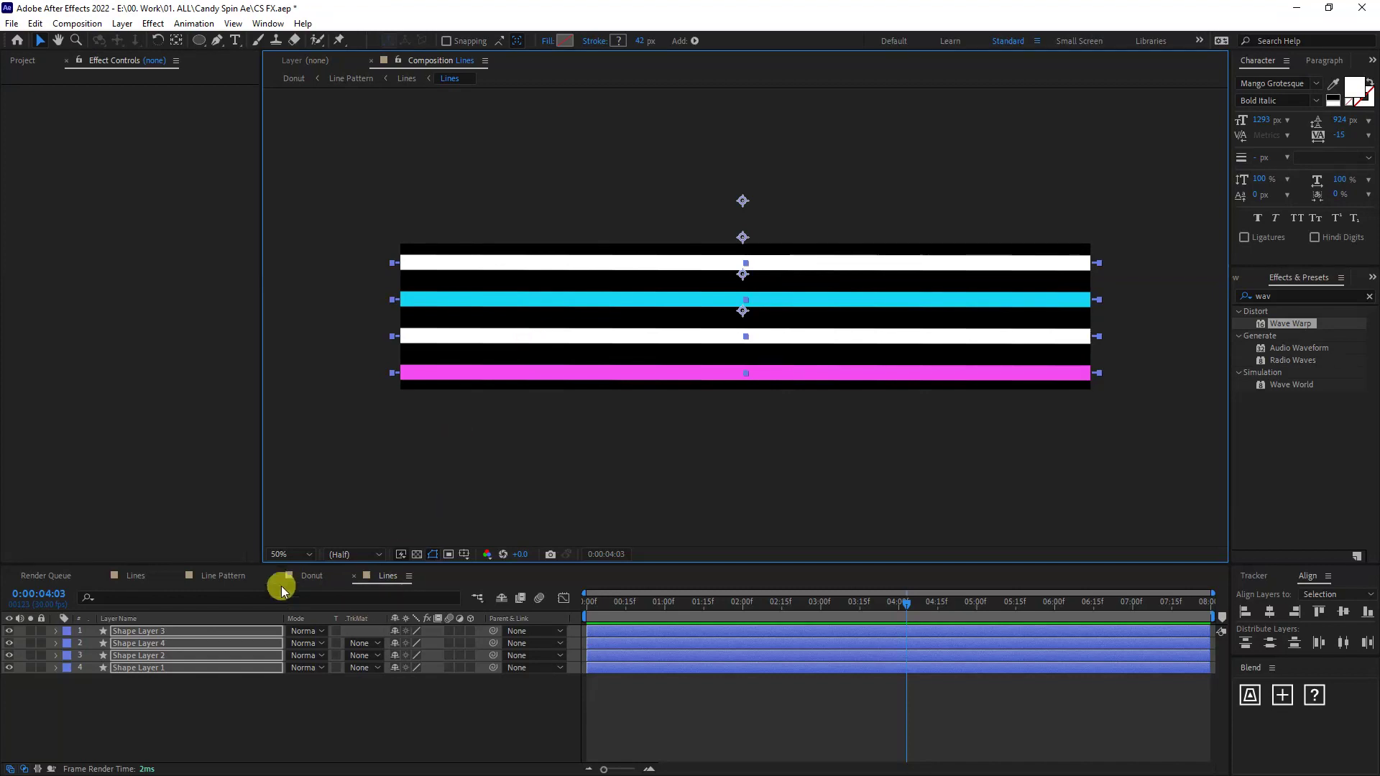
{"action": "left_click", "coordinate": [144, 577]}
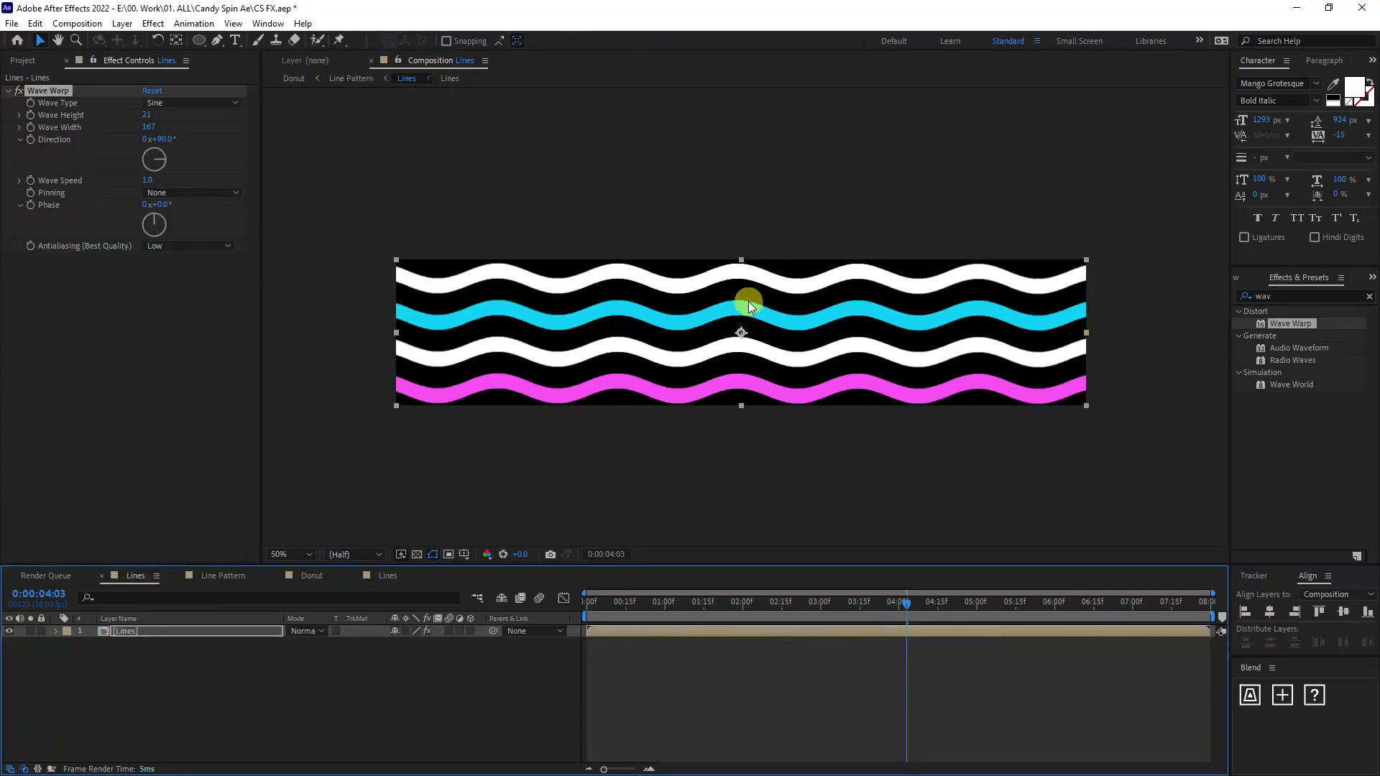
{"action": "left_click", "coordinate": [309, 574]}
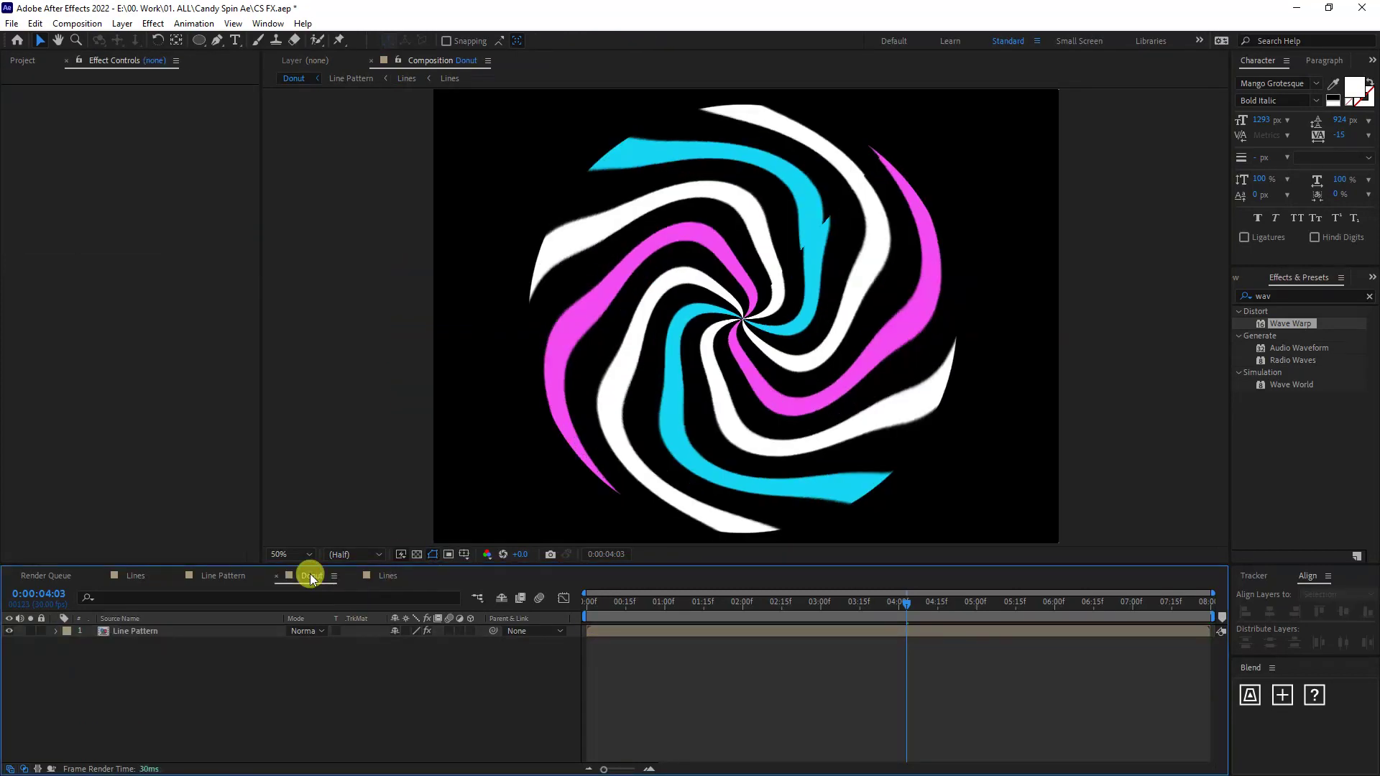
Set the Line Pattern's CC Bend It Start to 2010, 1227 and preview the spinning spiral.
{"action": "left_click", "coordinate": [138, 632]}
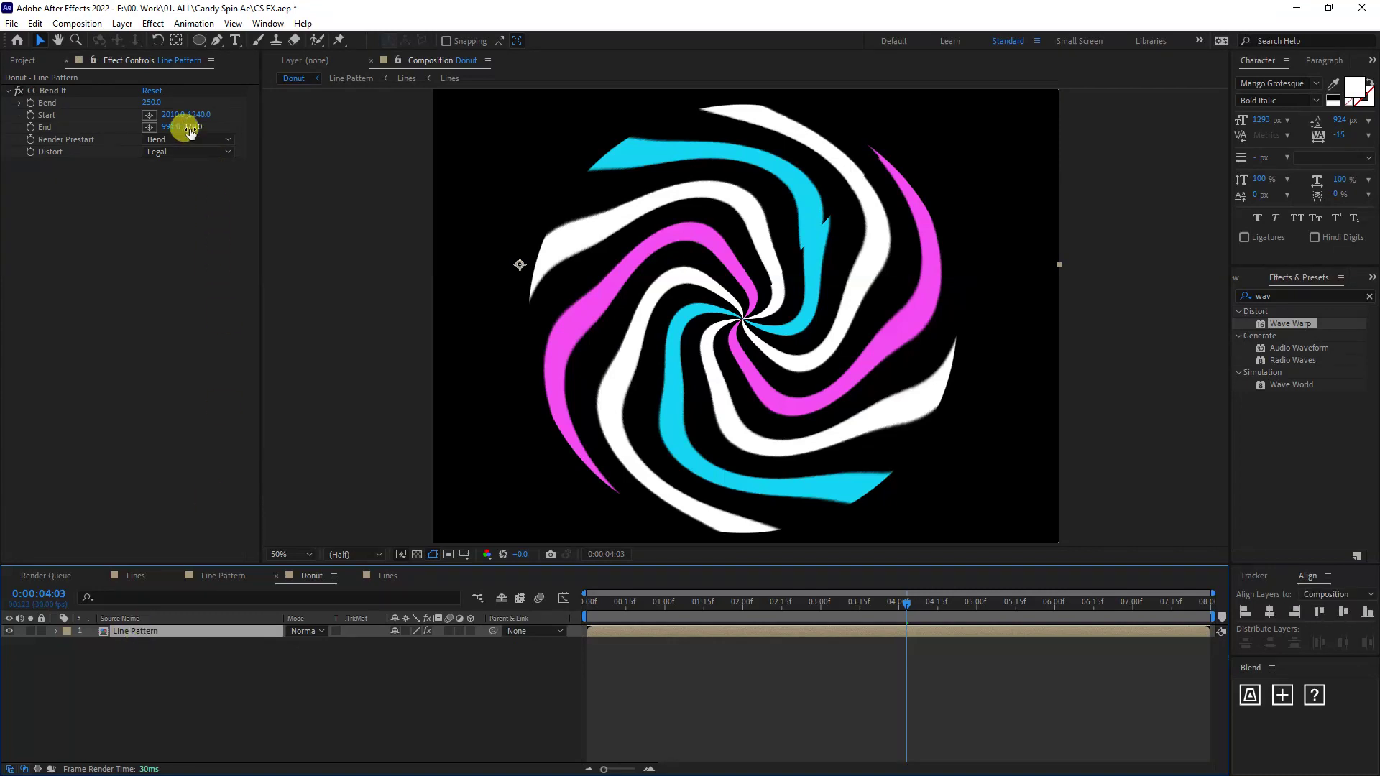
{"action": "mouse_move", "coordinate": [194, 117]}
{"action": "left_mouse_down"}
{"action": "mouse_move", "coordinate": [216, 116]}
{"action": "mouse_move", "coordinate": [163, 117]}
{"action": "mouse_move", "coordinate": [225, 126]}
{"action": "mouse_move", "coordinate": [200, 132]}
{"action": "left_mouse_up"}
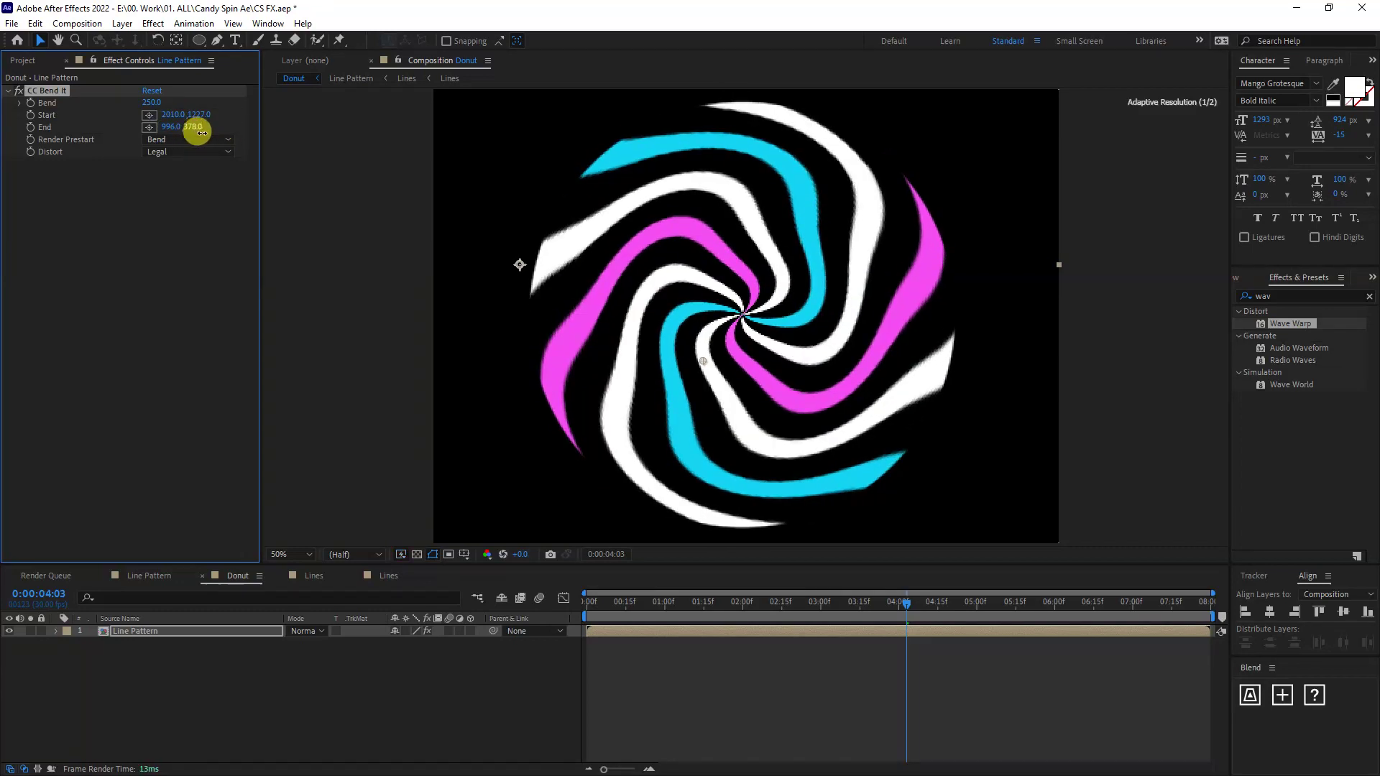
{"action": "key", "text": "space"}
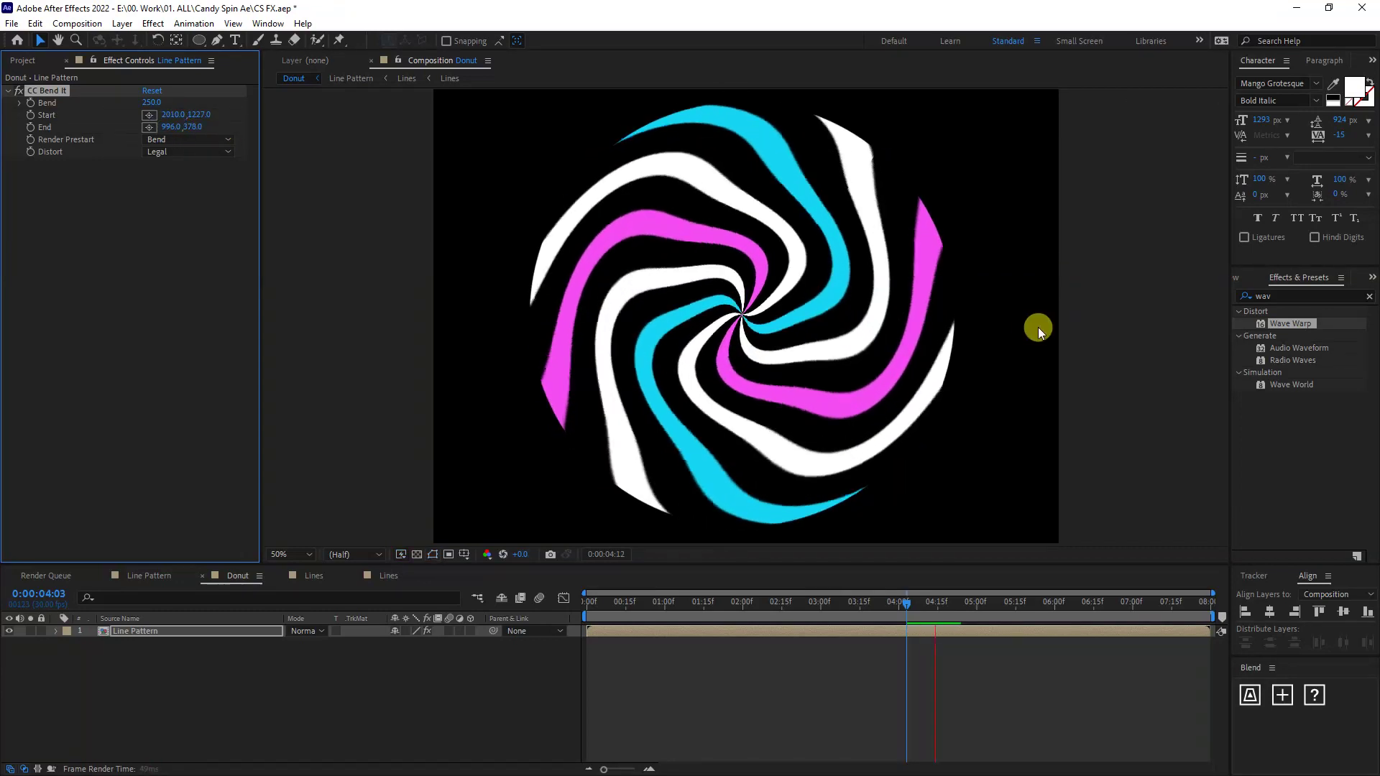